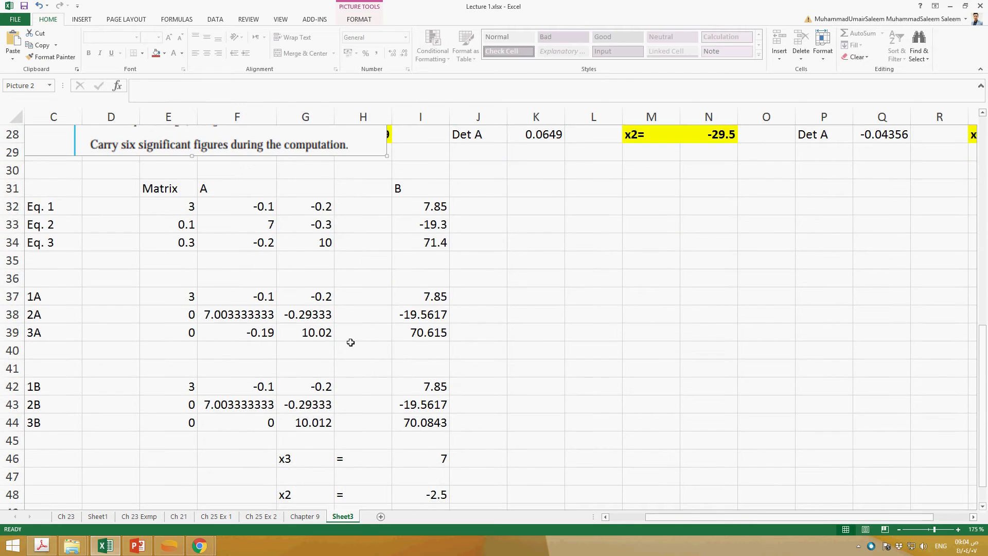
scroll(358, 377, up, 1)
scroll(358, 377, up, 2)
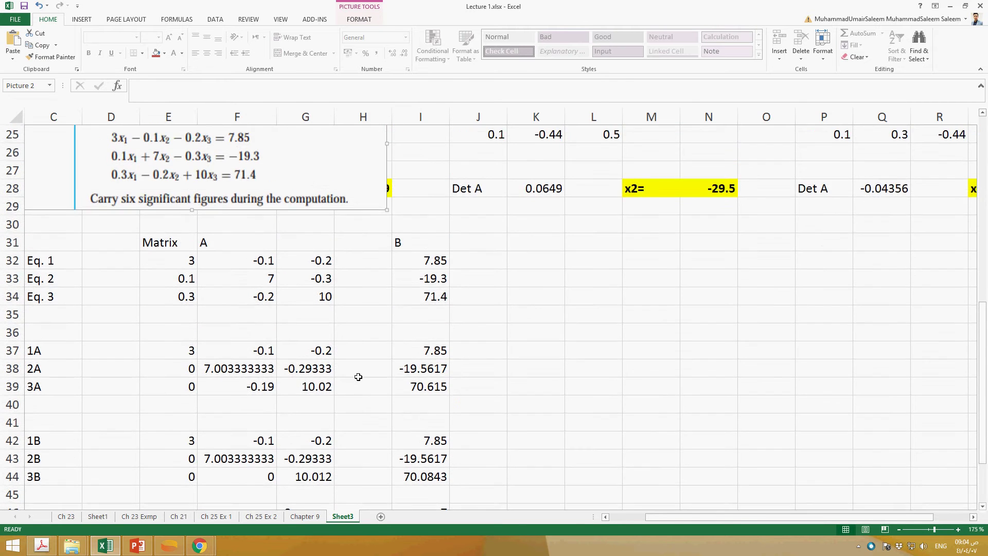
scroll(416, 371, down, 4)
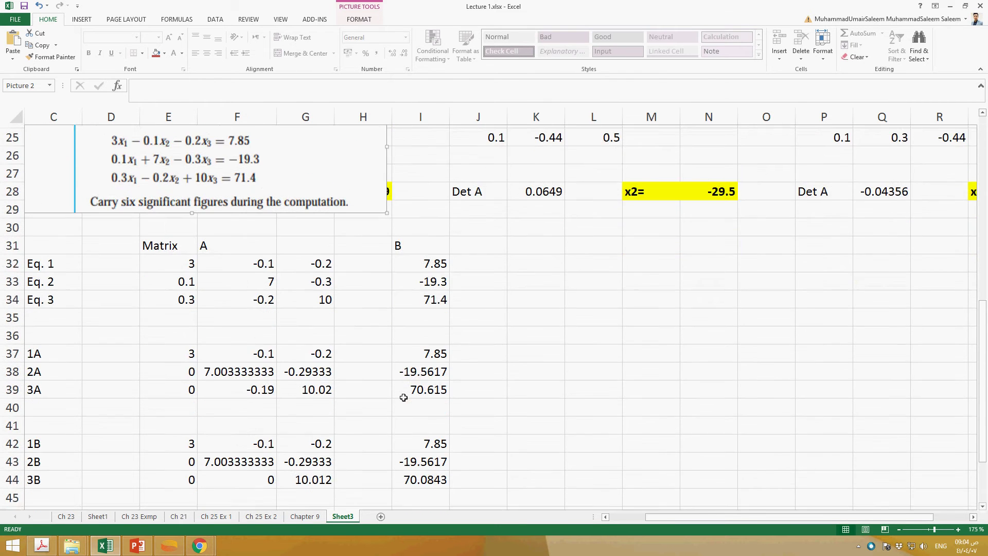
scroll(404, 398, up, 2)
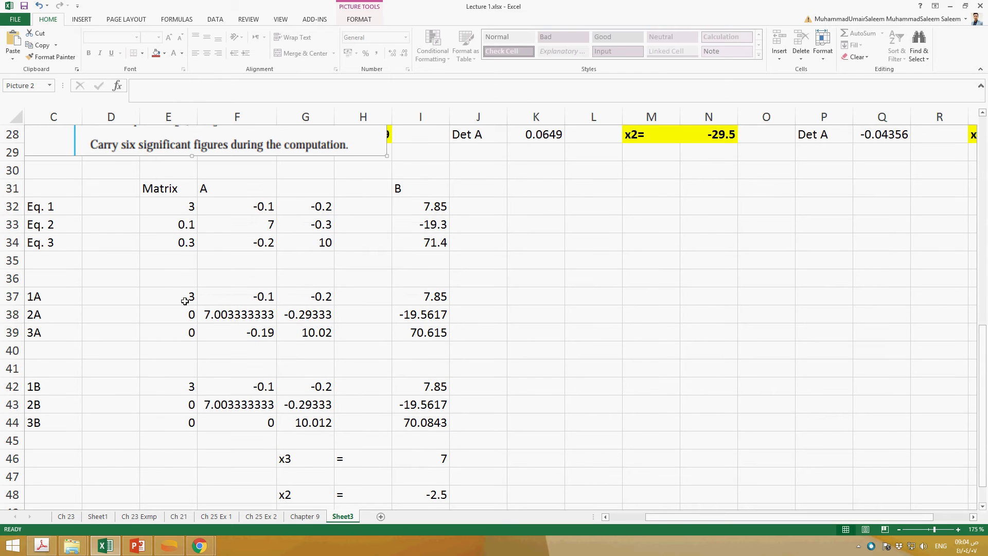
click(521, 296)
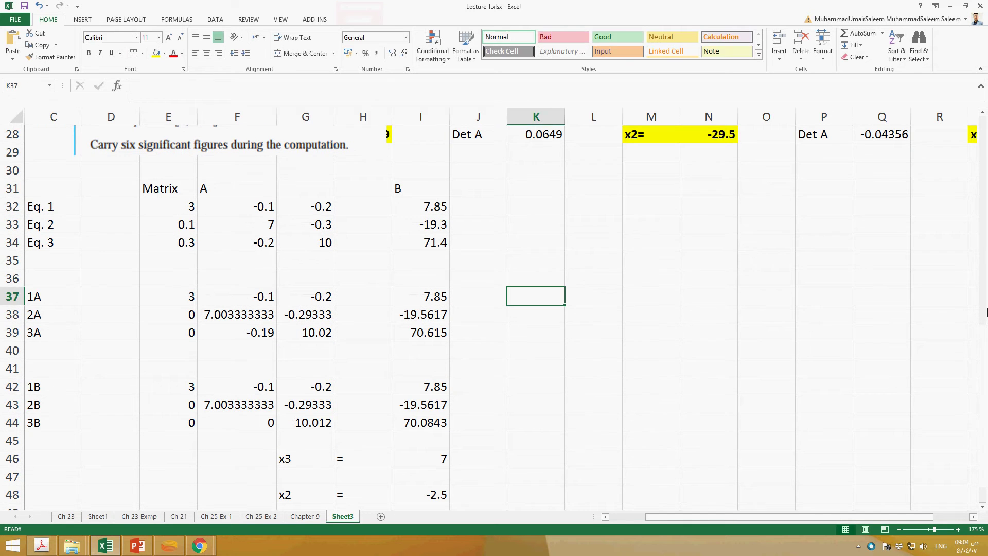
drag(167, 209, 299, 247)
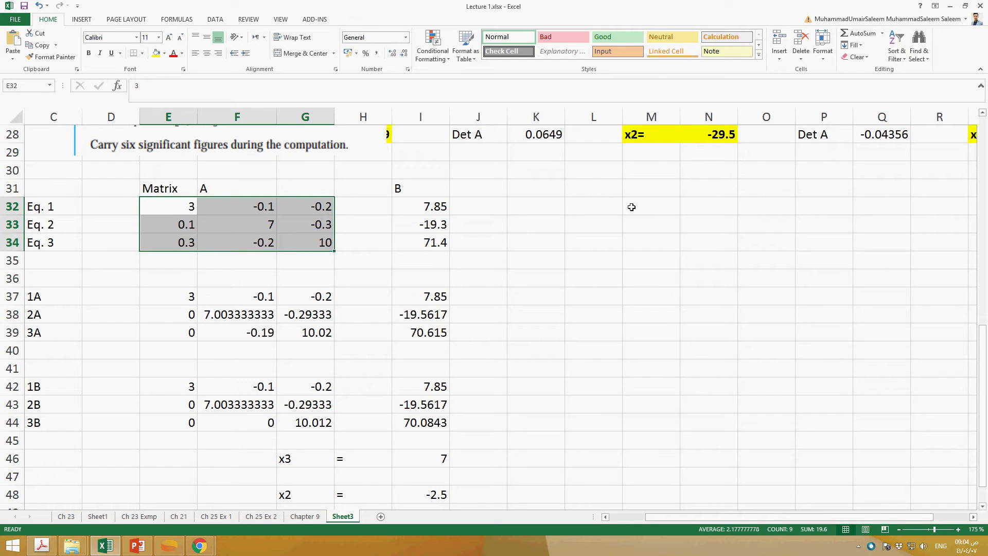
Step: Enter 1, 0, 0 down L32:L34 as the first column of a 3×3 identity matrix beside matrix A
click(611, 208)
text(1)
key(Return)
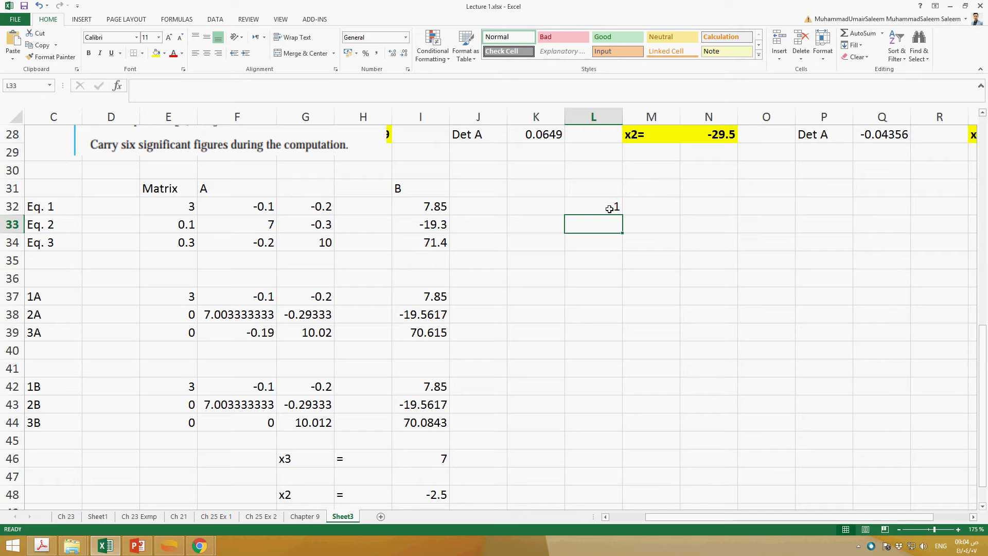
text(0)
key(Return)
text(0)
key(Return)
Step: Enter the remaining diagonal ones of the identity matrix in cells M33 and N34
key(Up)
key(Right)
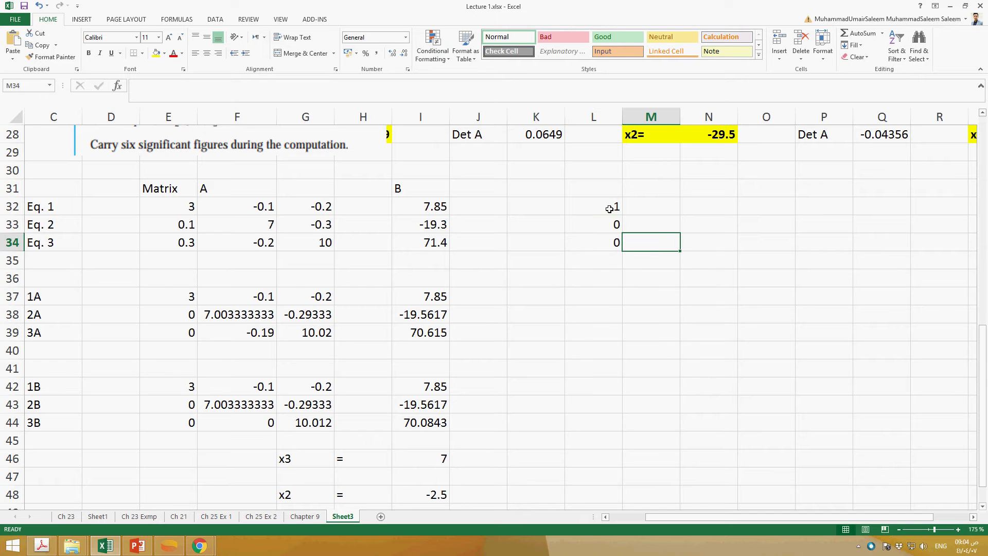
key(Up)
text(1)
key(Return)
key(Right)
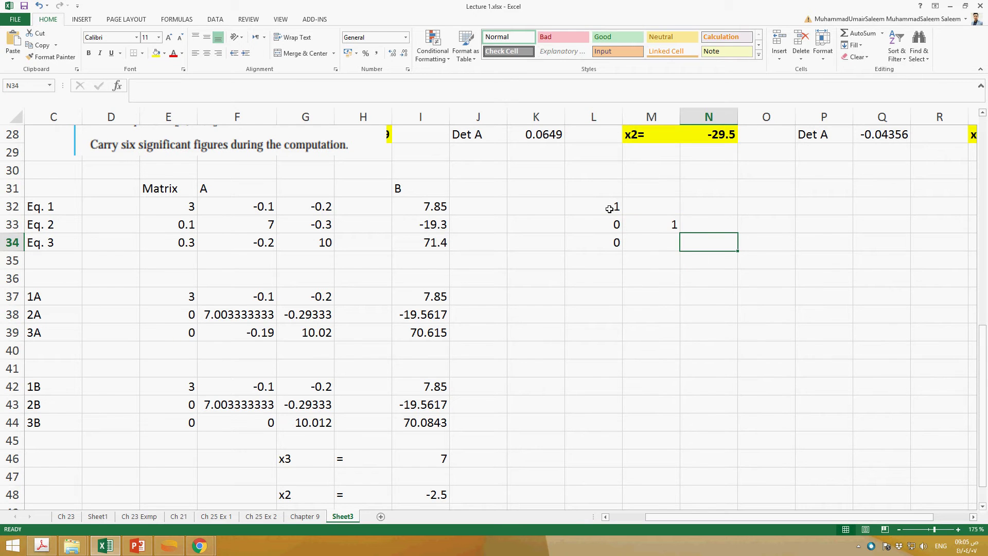
text(1)
key(Return)
Step: Fill the remaining off-diagonal cells M34, M32, N32 and N33 of the identity matrix with 0
key(Left)
key(Up)
text(0)
key(Up)
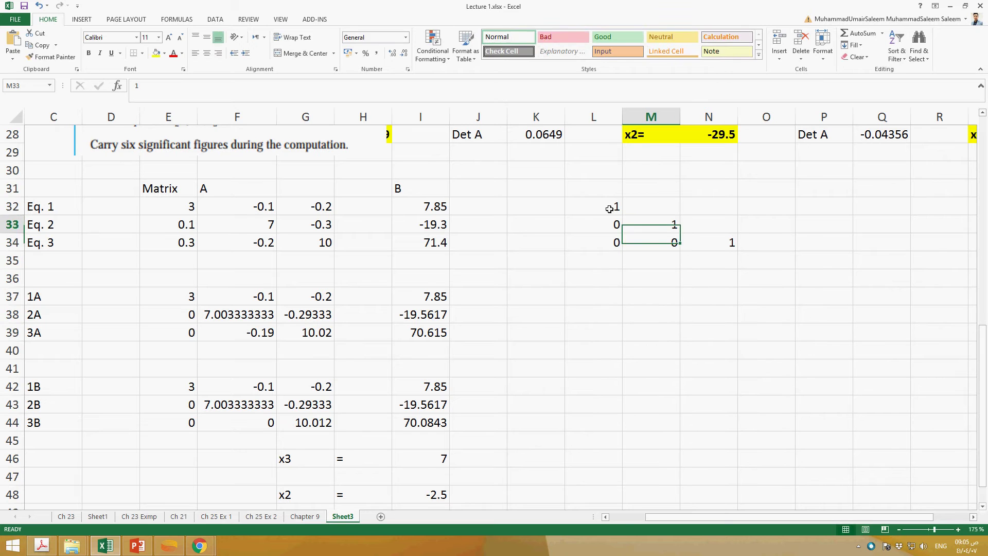
key(Up)
text(0)
key(Right)
text(0)
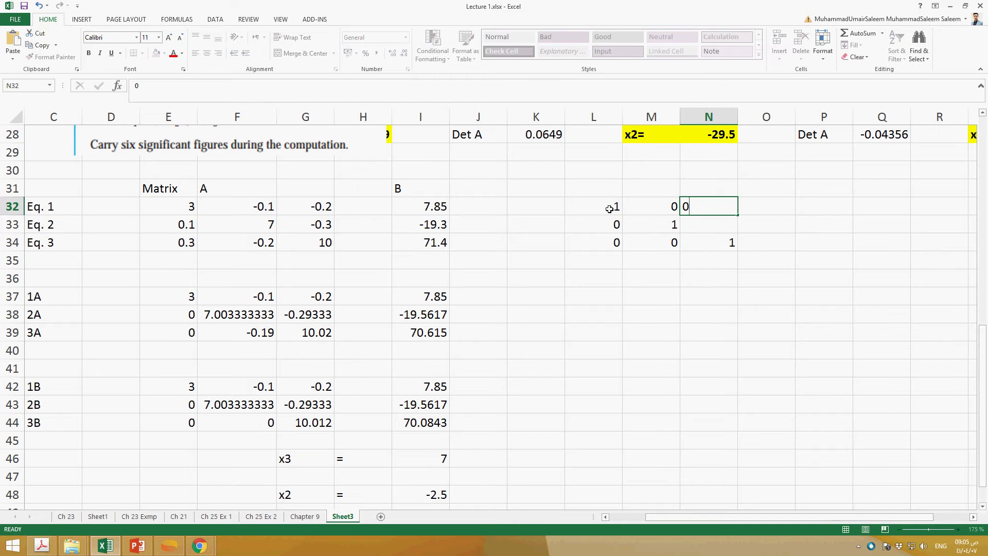
key(Return)
text(0)
key(Return)
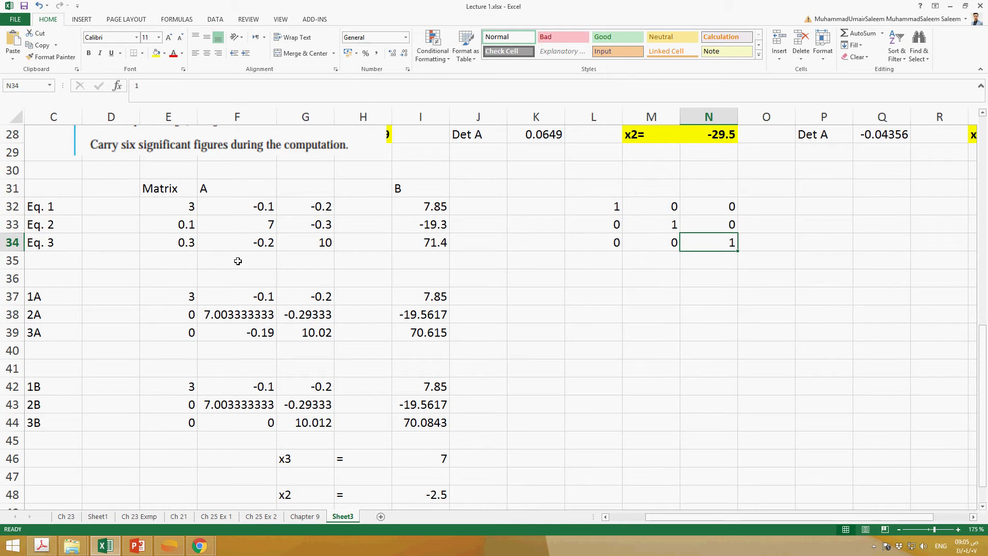
Step: Duplicate the Example 9.5 problem picture and place the copy directly below the x1 result, starting at row 51
scroll(238, 261, down, 5)
scroll(158, 521, up, 4)
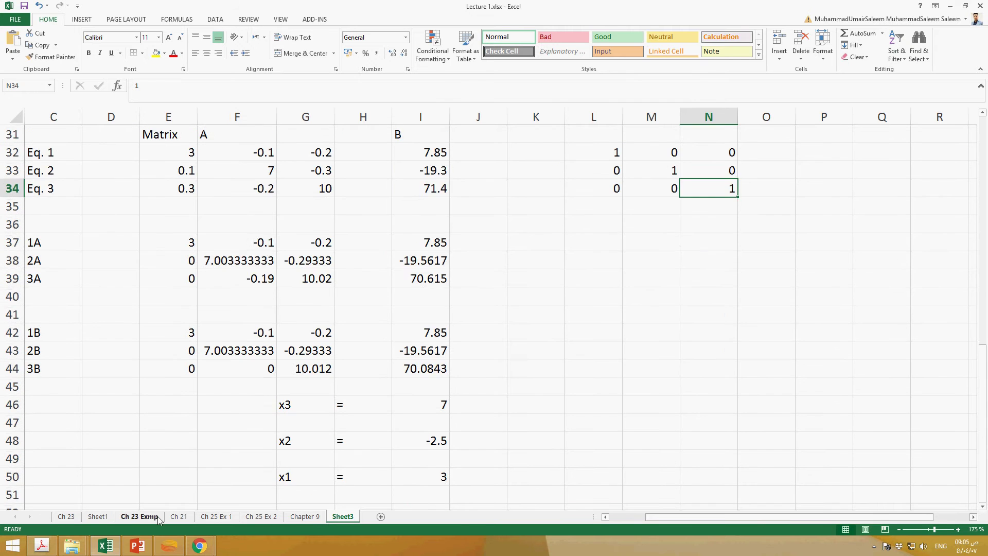
scroll(175, 264, up, 3)
click(176, 263)
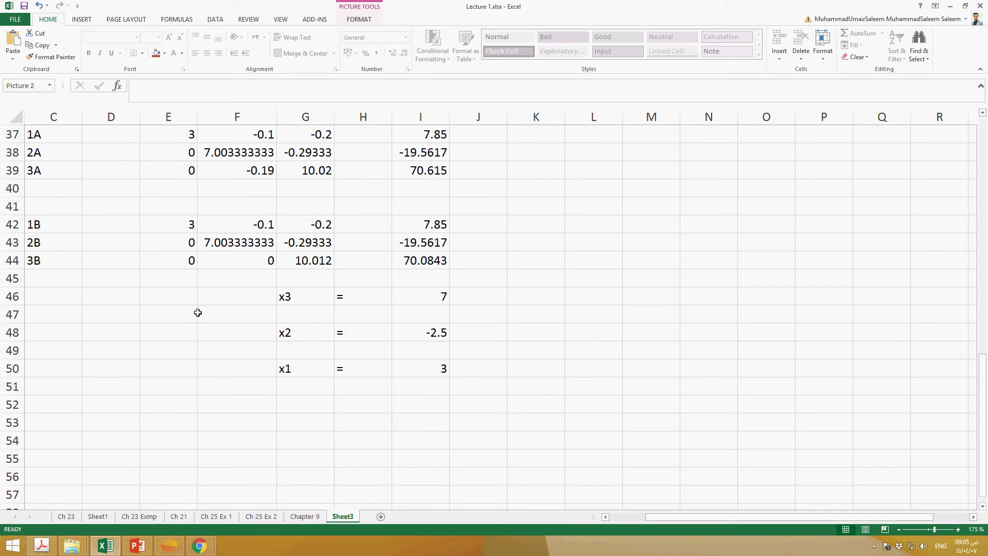
scroll(198, 312, down, 7)
scroll(197, 312, down, 2)
click(138, 260)
key(ctrl+v)
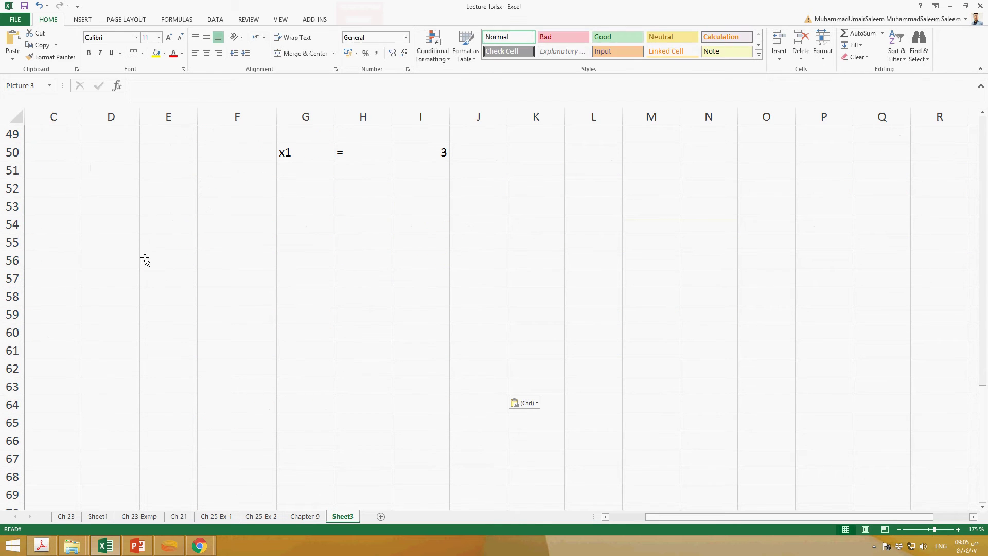
drag(299, 285, 250, 199)
Step: Copy the Matrix A and B block E31:I34 with its headings to E60:I63, below the duplicated picture
scroll(289, 283, up, 6)
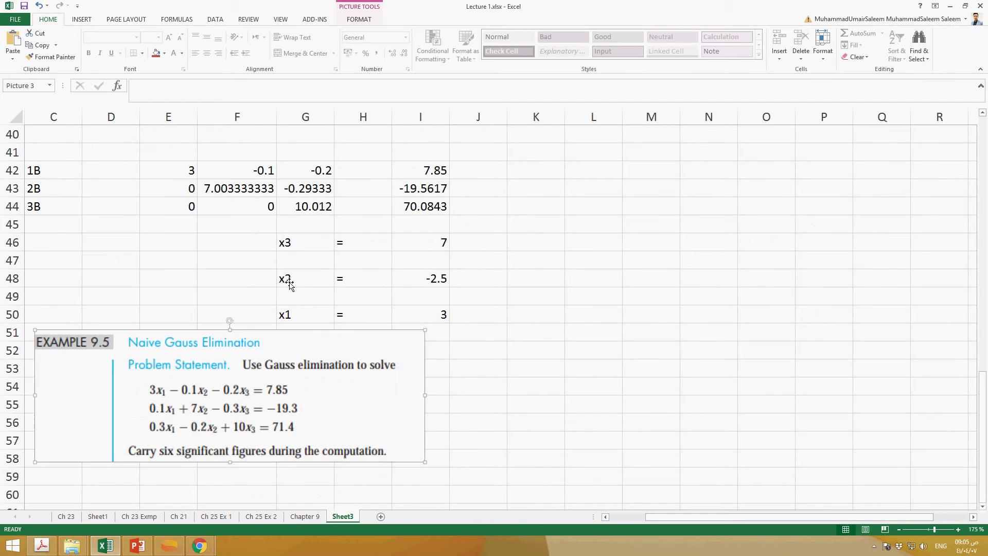
scroll(290, 284, up, 2)
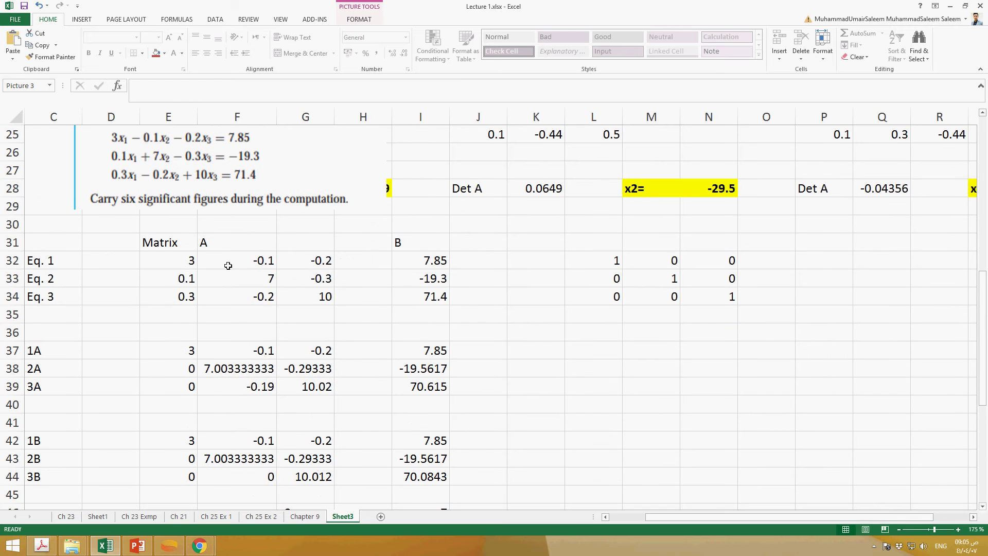
drag(146, 246, 429, 297)
key(ctrl+c)
scroll(391, 335, down, 11)
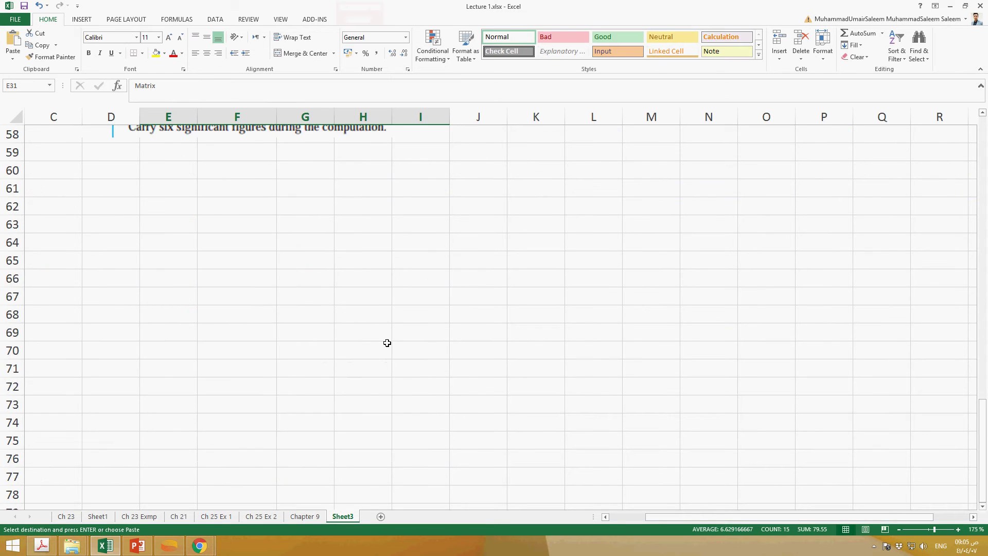
scroll(386, 342, up, 2)
drag(161, 280, 360, 320)
key(ctrl+v)
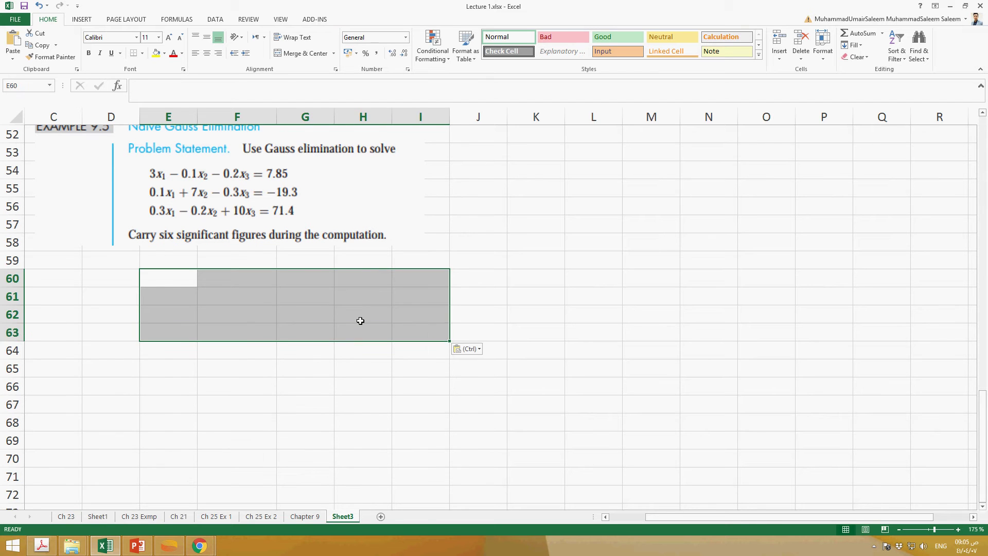
Step: Normalize the first pivot by entering =E61/3 in cell E65
click(159, 402)
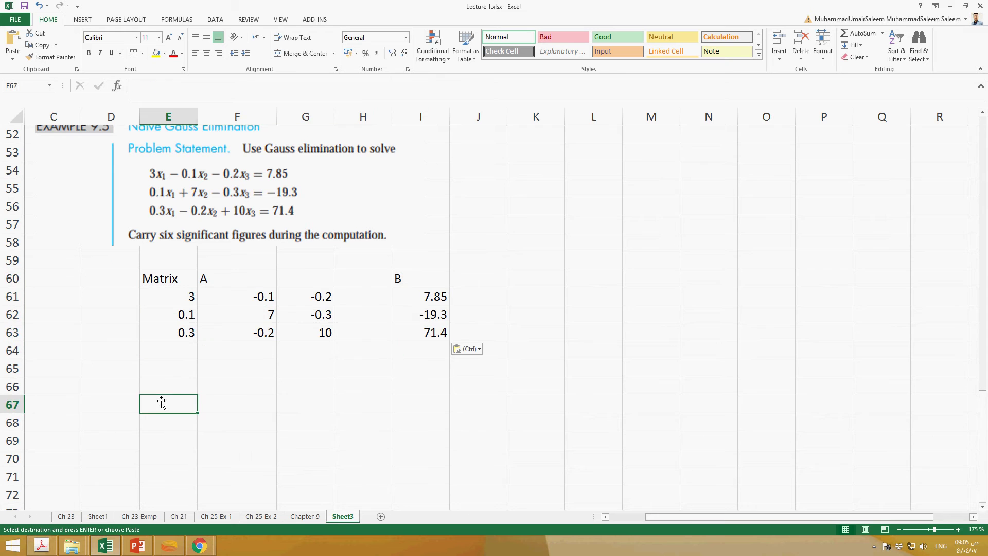
click(179, 371)
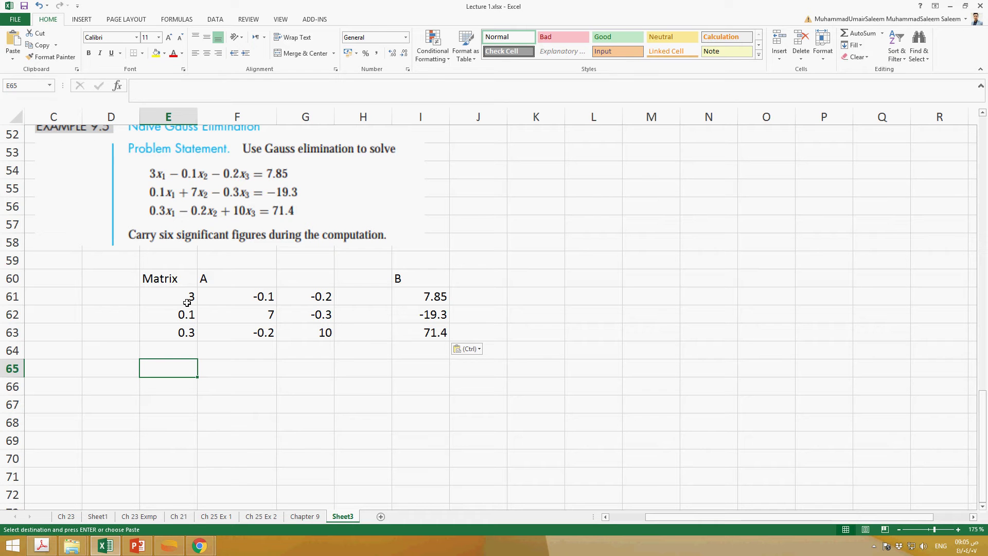
text(=)
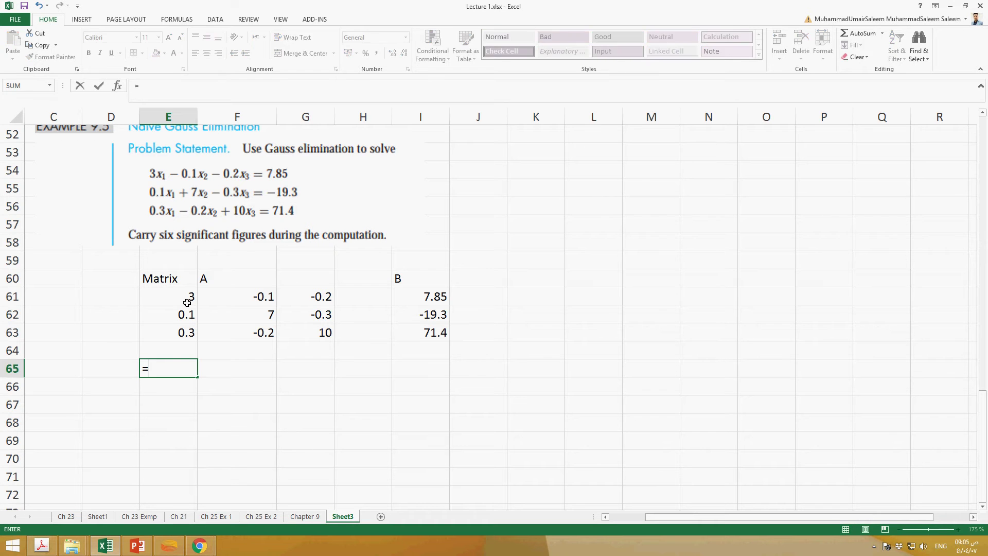
click(188, 302)
text(/)
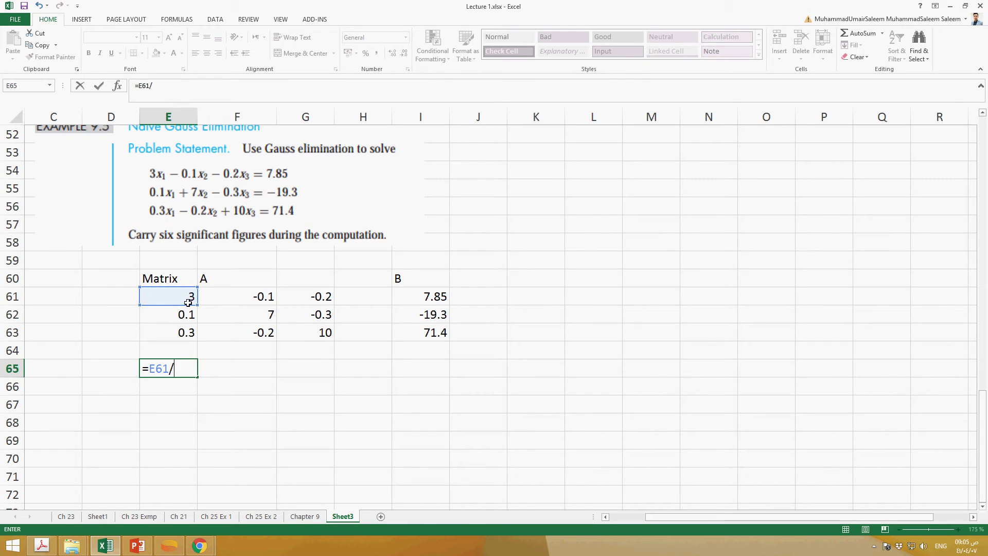
text(3)
key(Return)
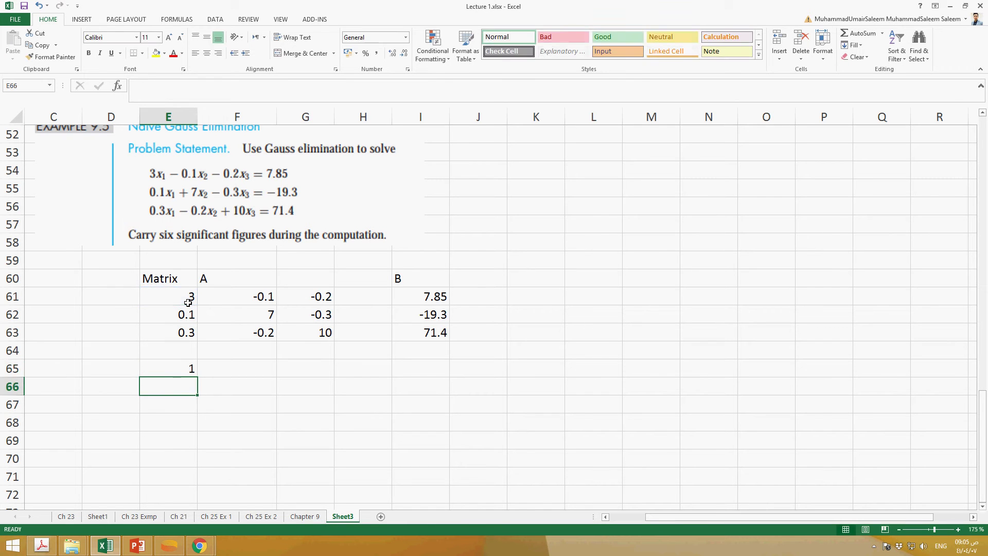
Step: Copy the E65 normalizing formula to F65:G65 and to I65 in the B column
key(Up)
key(ctrl+c)
key(Right)
key(shift+Right)
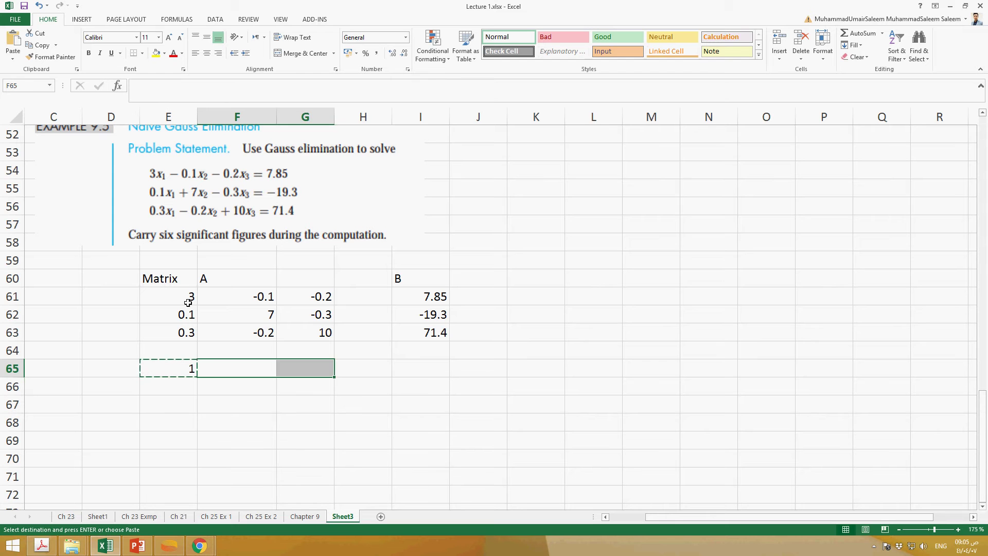
key(ctrl+v)
key(Right)
key(Right)
key(Right)
key(ctrl+v)
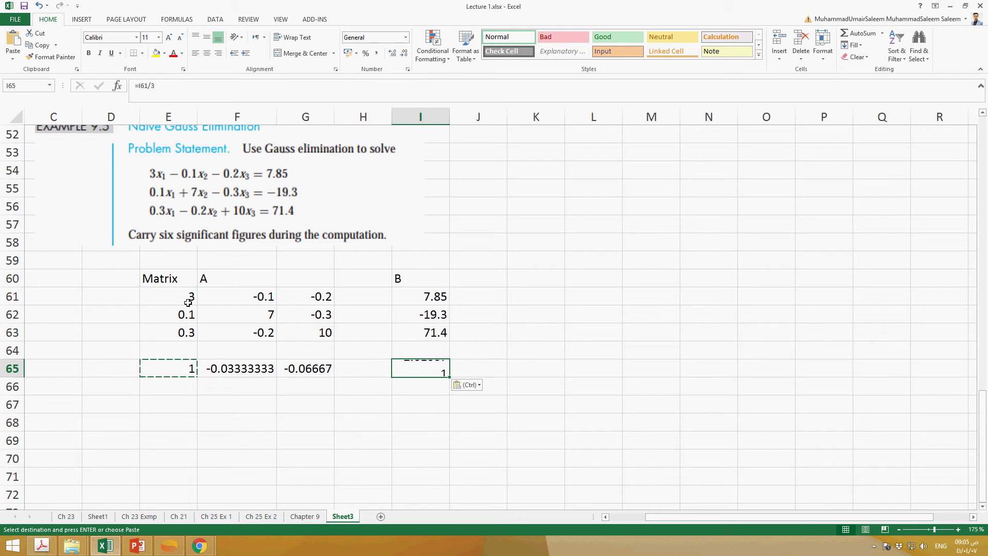
key(Escape)
Step: Enter =E62-E65*0.1 in cell E66 to eliminate the first coefficient of the second equation
key(Down)
key(Left)
key(Left)
key(Left)
key(Left)
key(Left)
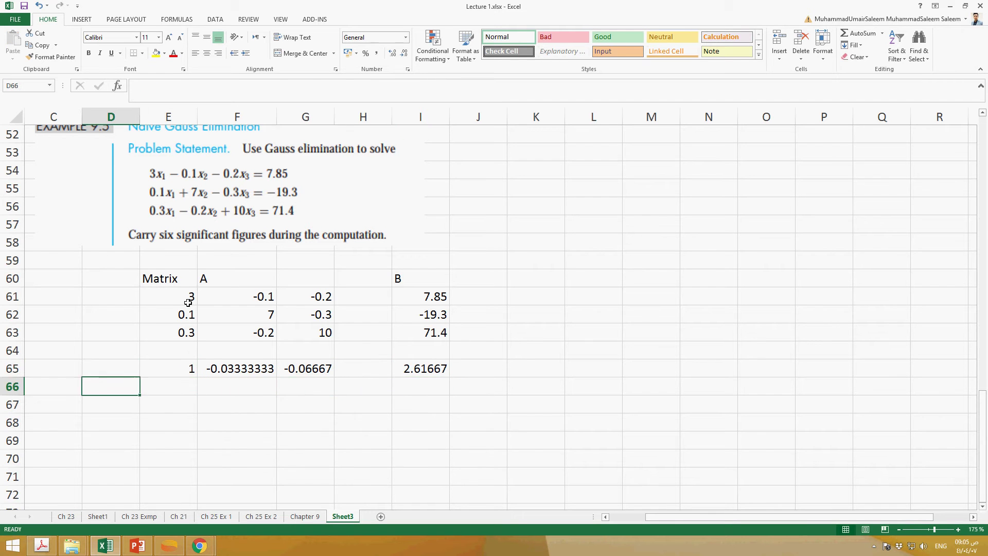
key(Up)
key(Right)
key(Down)
text(=)
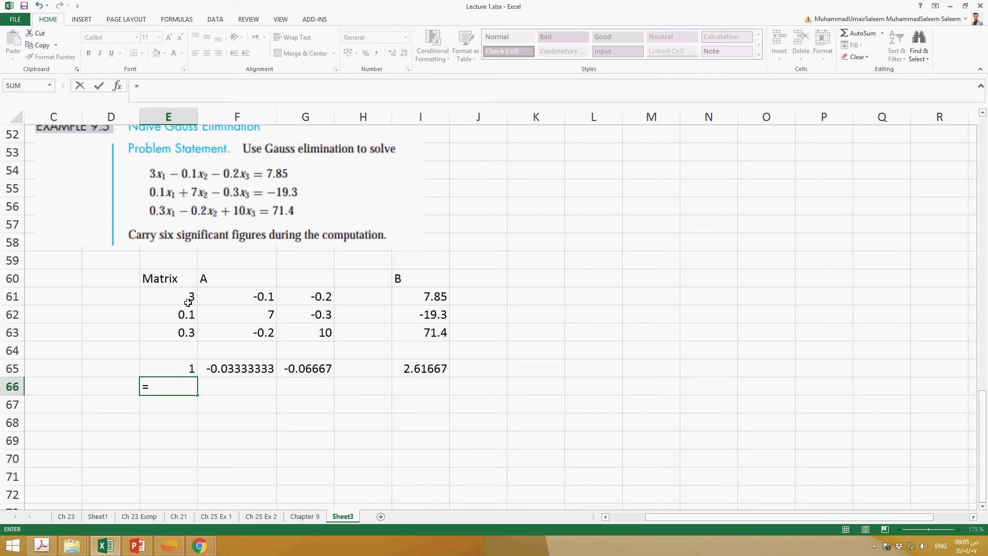
click(189, 315)
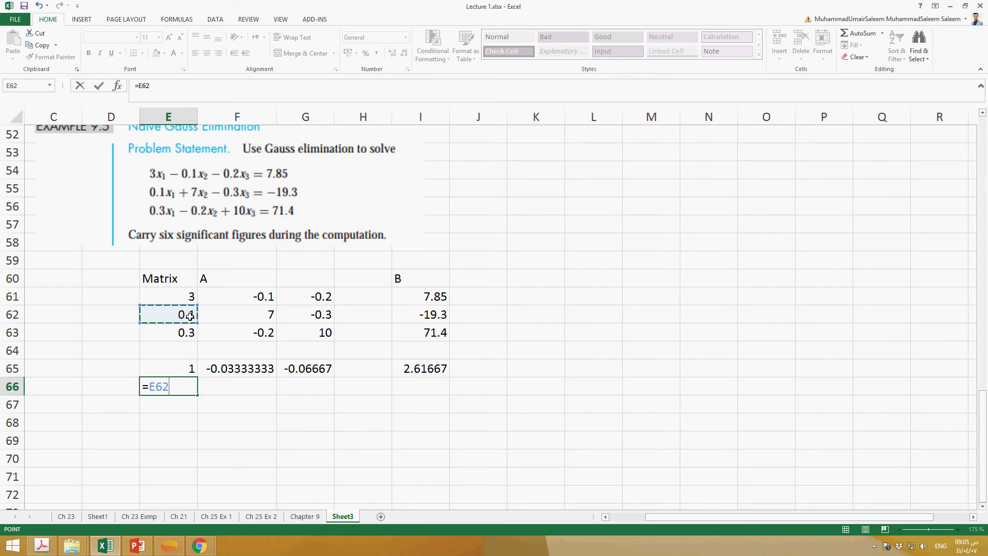
text(-)
click(190, 369)
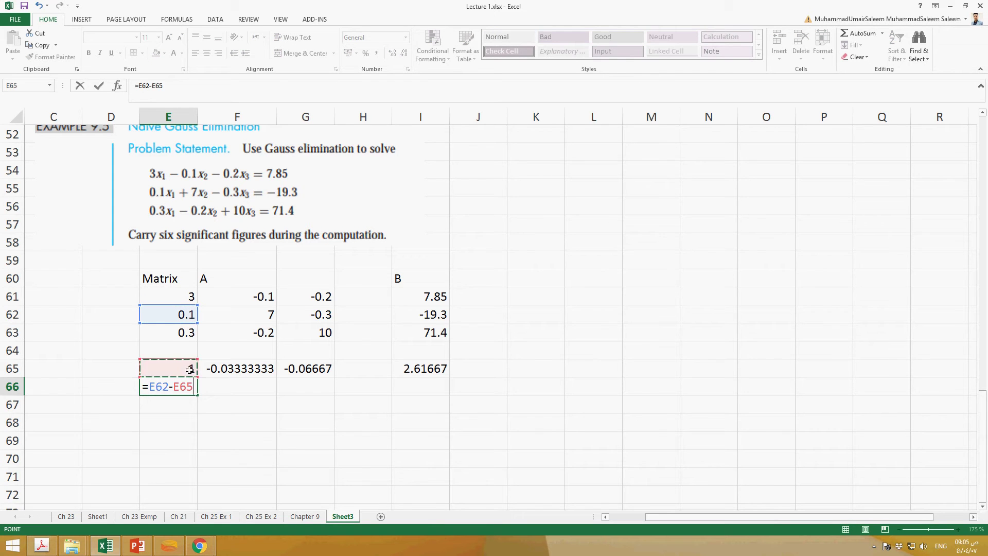
text(*0.1)
key(Return)
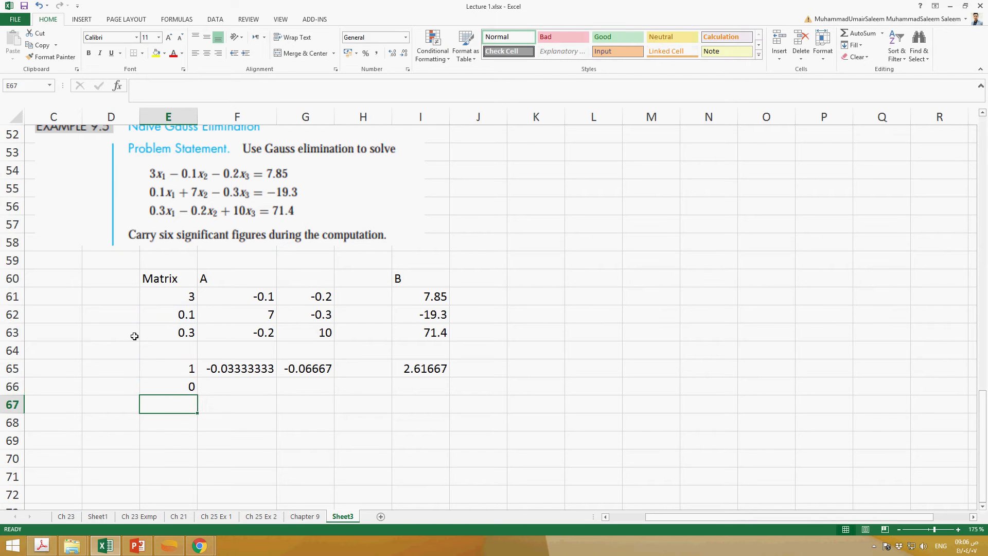
Step: Copy the E66 elimination formula to F66:G66 and to I66 in the B column
key(Up)
key(ctrl+c)
key(Right)
key(shift+Right)
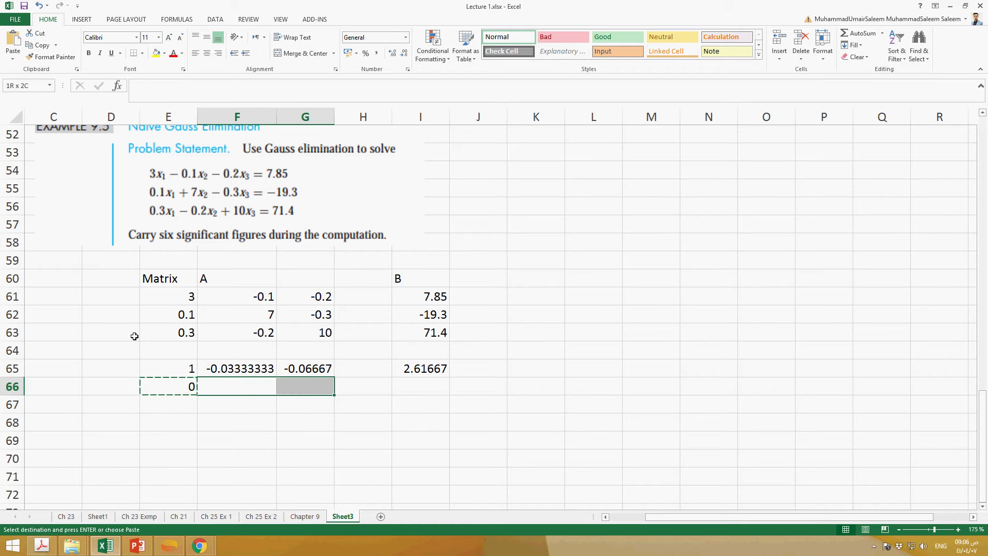
key(ctrl+v)
key(Right)
key(Right)
key(Right)
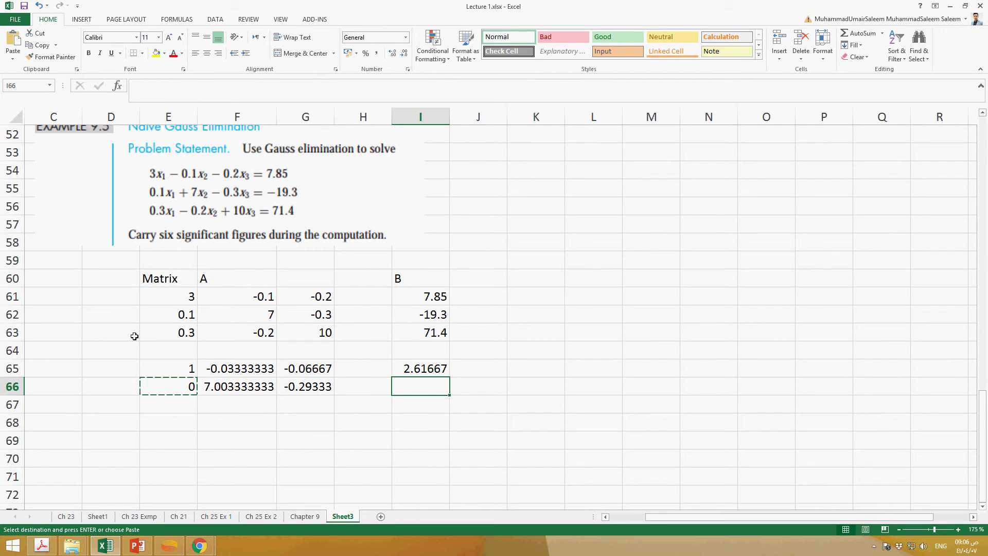
key(ctrl+v)
key(Escape)
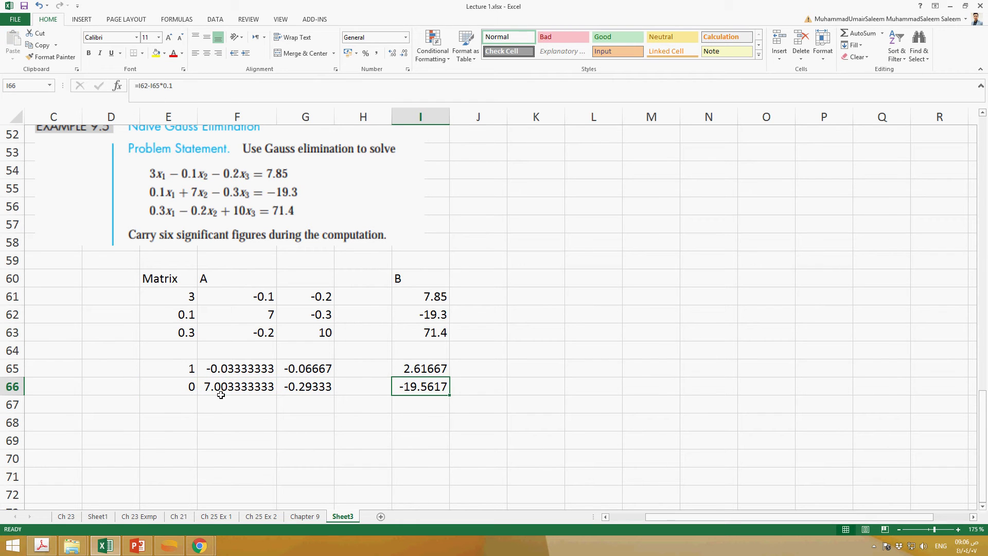
Step: Inspect the elimination formulas in cells F66, G66 and I66 of the second row
click(221, 394)
double_click(221, 395)
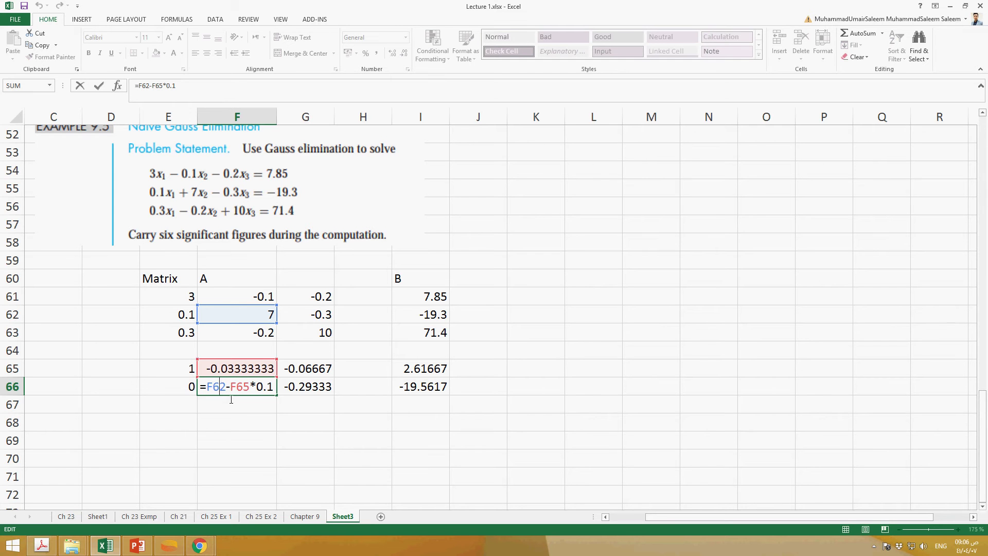
click(270, 387)
click(323, 395)
double_click(322, 392)
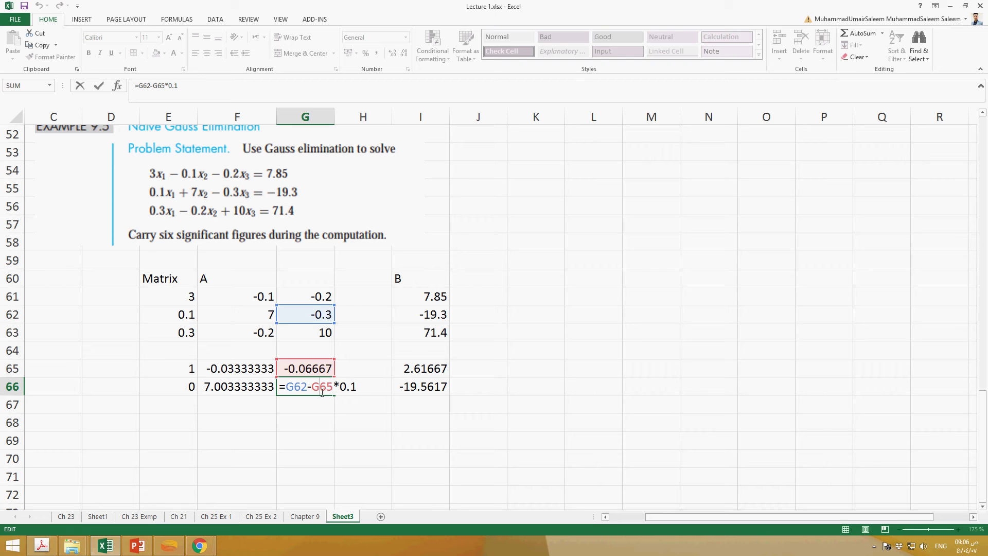
click(430, 394)
double_click(431, 396)
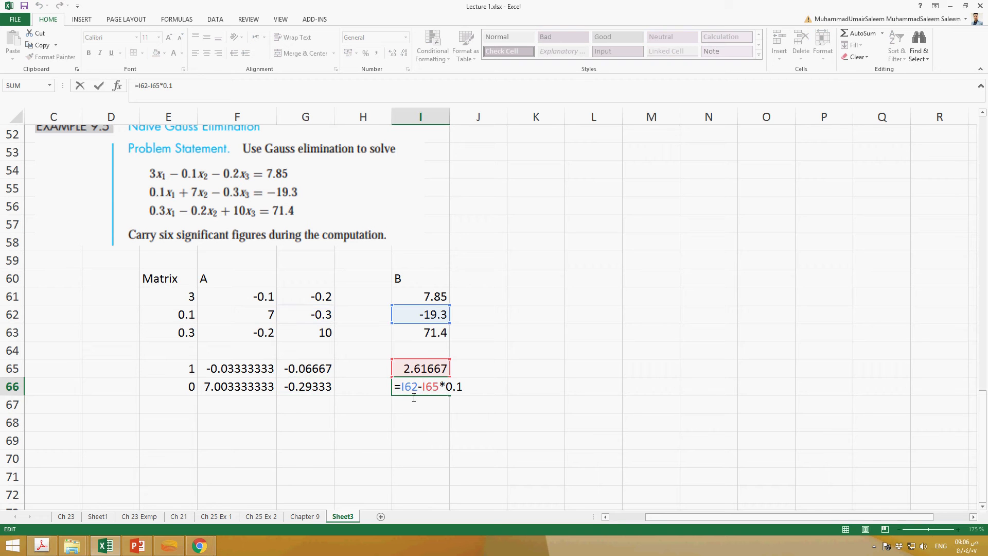
key(Return)
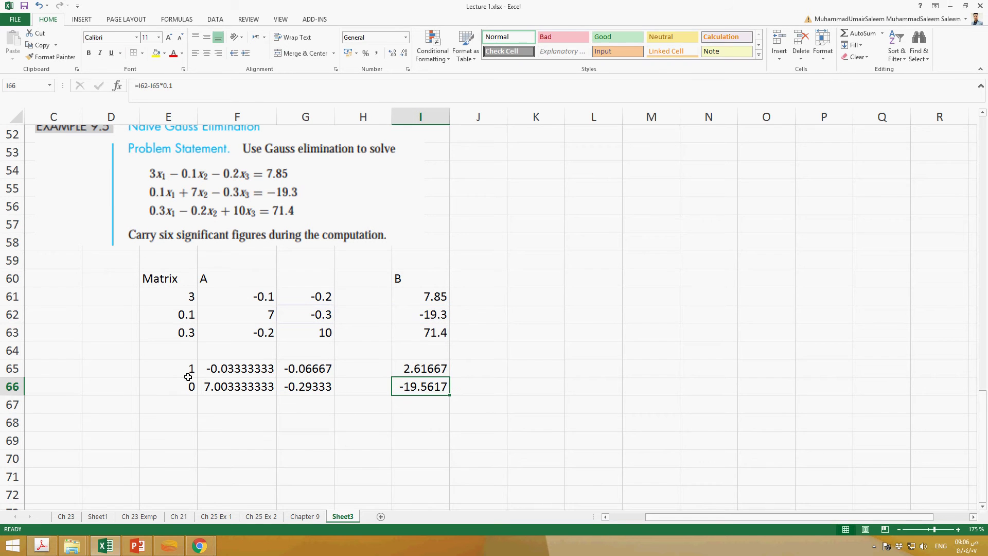
Step: Enter =E63-E65*0.3 in cell E67 to eliminate the first coefficient of the third equation
click(190, 405)
text(=)
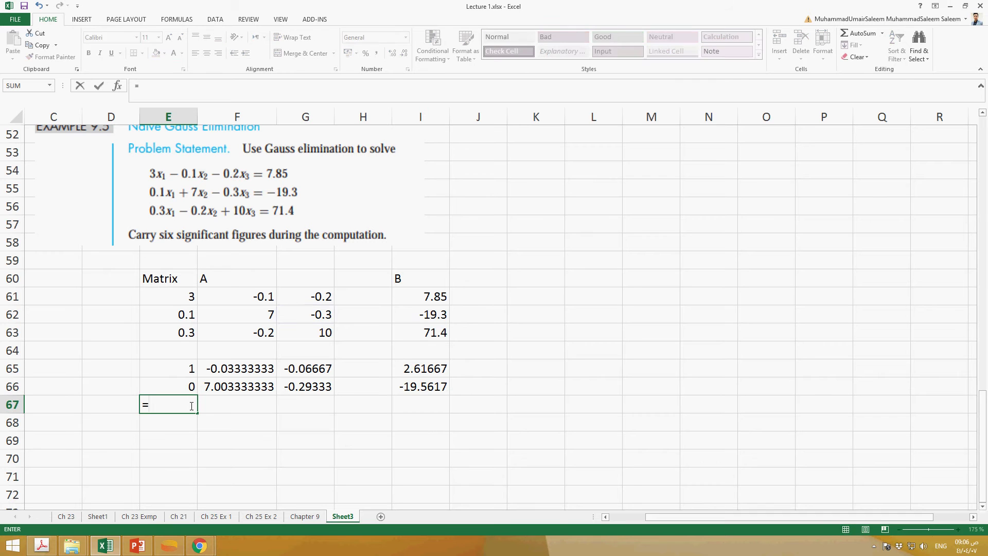
click(181, 338)
text(-)
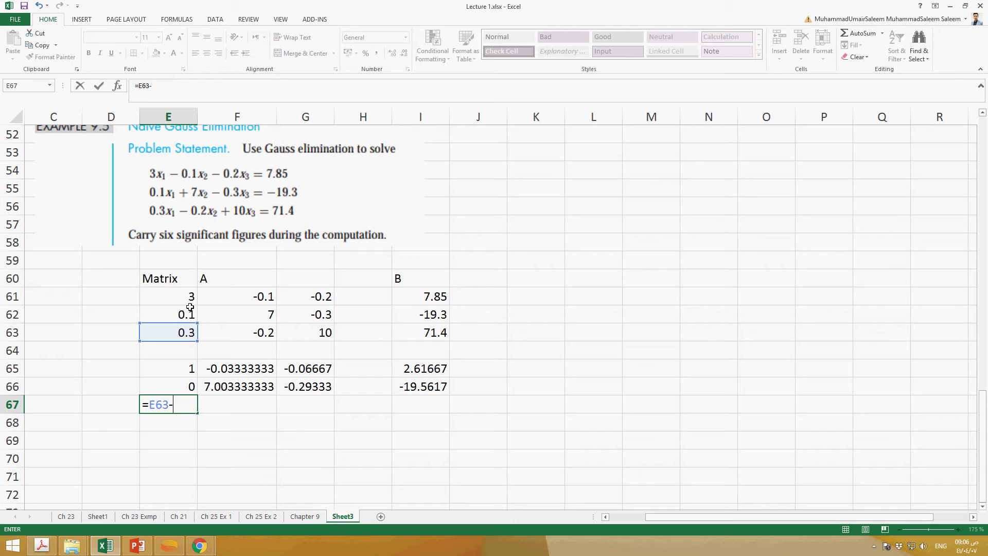
click(174, 370)
text(*)
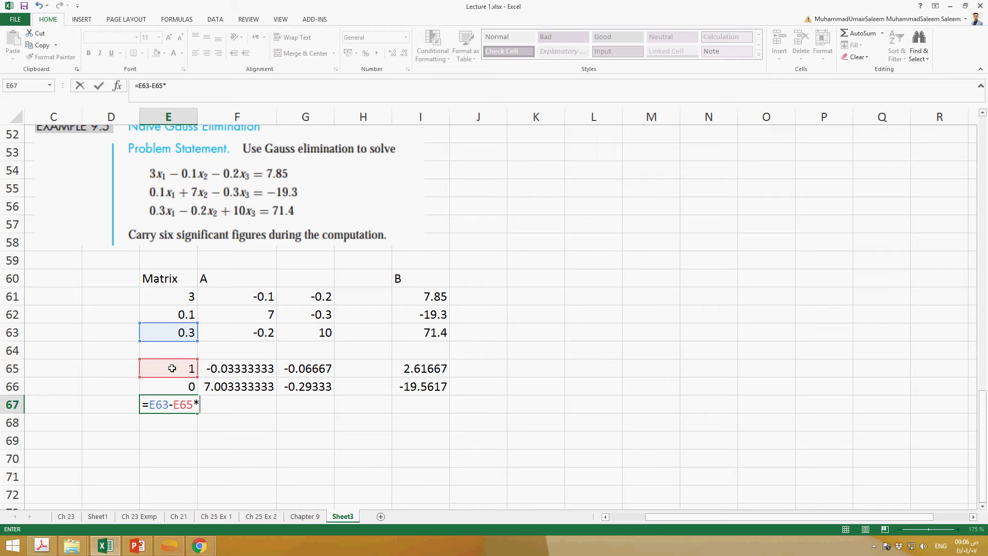
text(0.3)
key(Return)
Step: Copy the E67 elimination formula to F67:G67 and to I67 in the B column
key(Up)
key(ctrl+c)
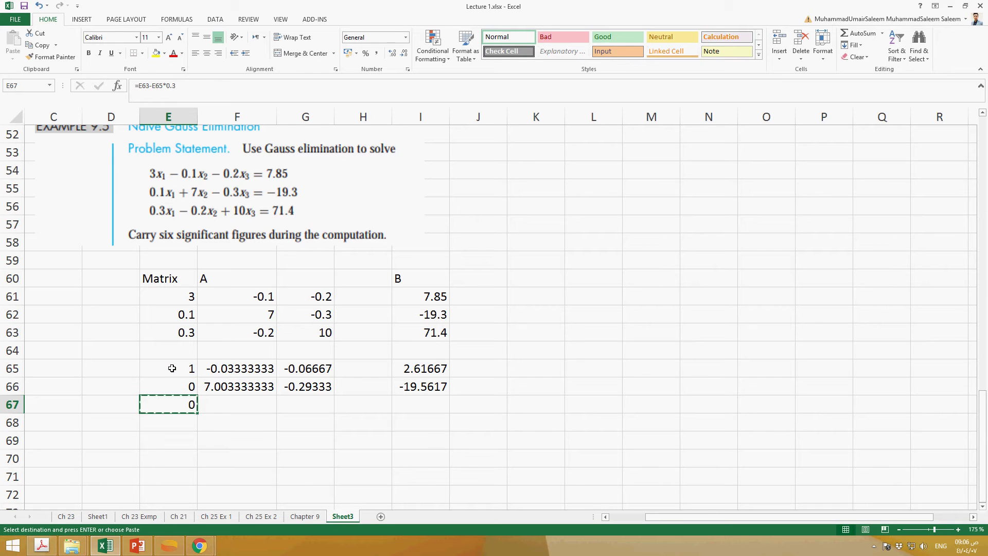
key(Right)
key(shift+Right)
key(ctrl+v)
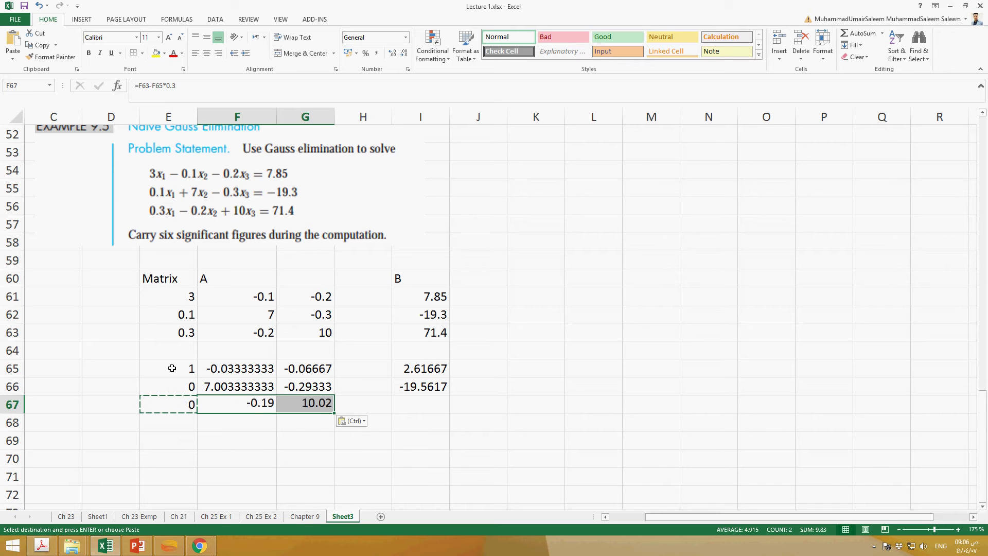
key(Right)
key(Right)
key(Right)
key(ctrl+v)
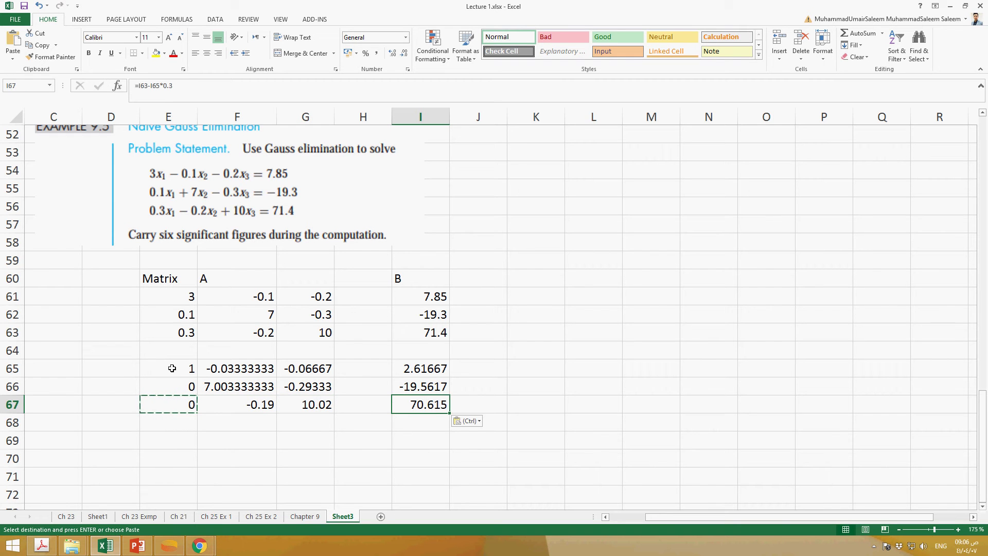
key(Escape)
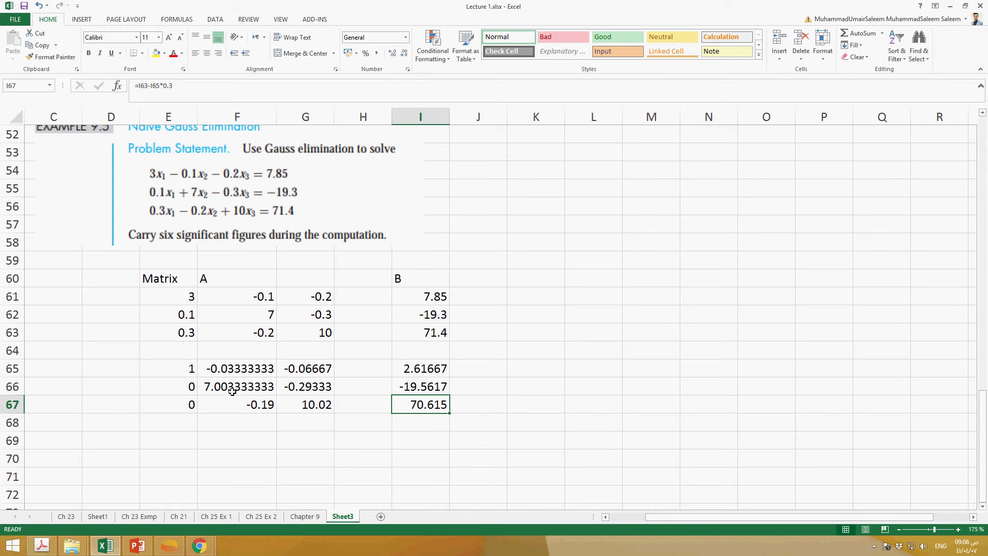
Step: Copy the normalized first row E65:I65 and paste it as values only into E70:I70
scroll(228, 400, down, 2)
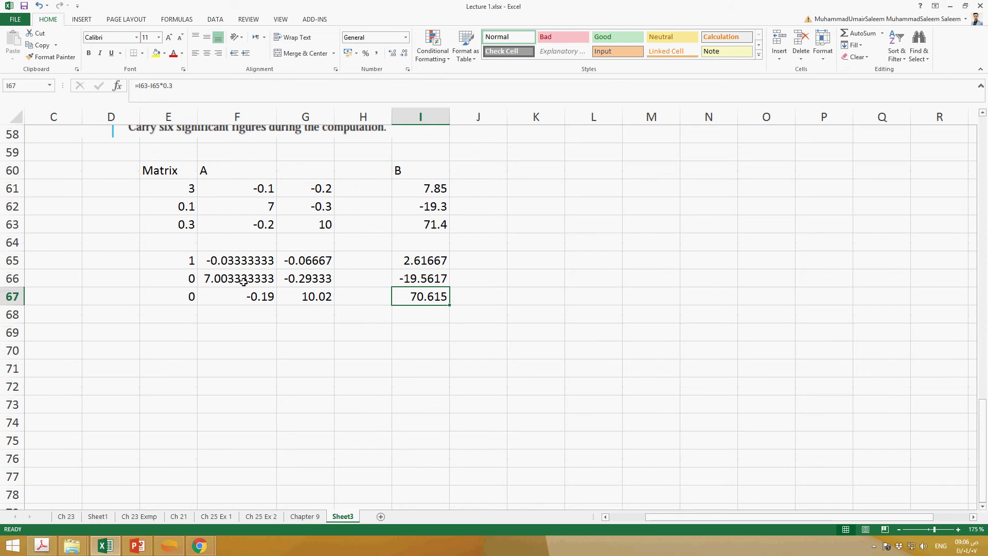
click(212, 348)
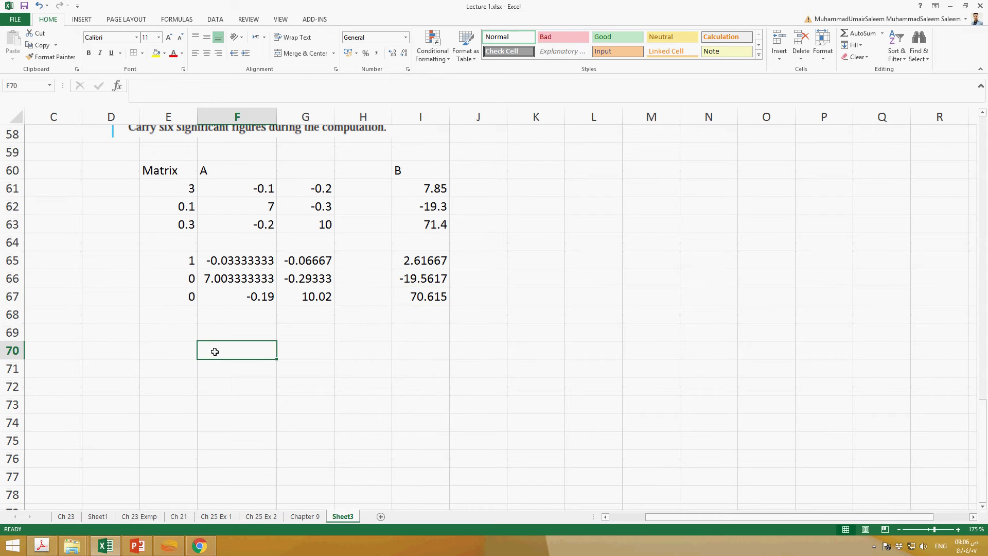
drag(193, 261, 403, 261)
key(ctrl+c)
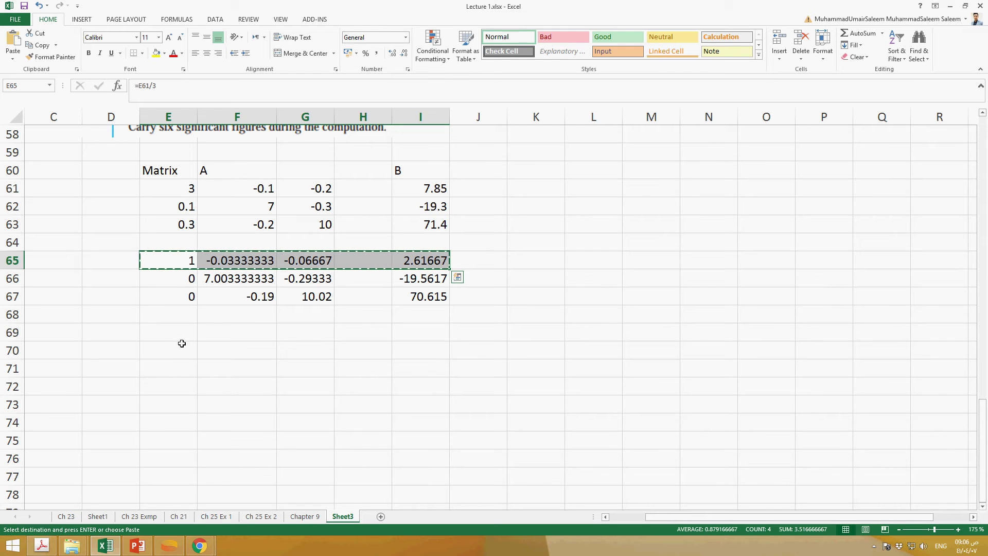
drag(180, 350, 408, 353)
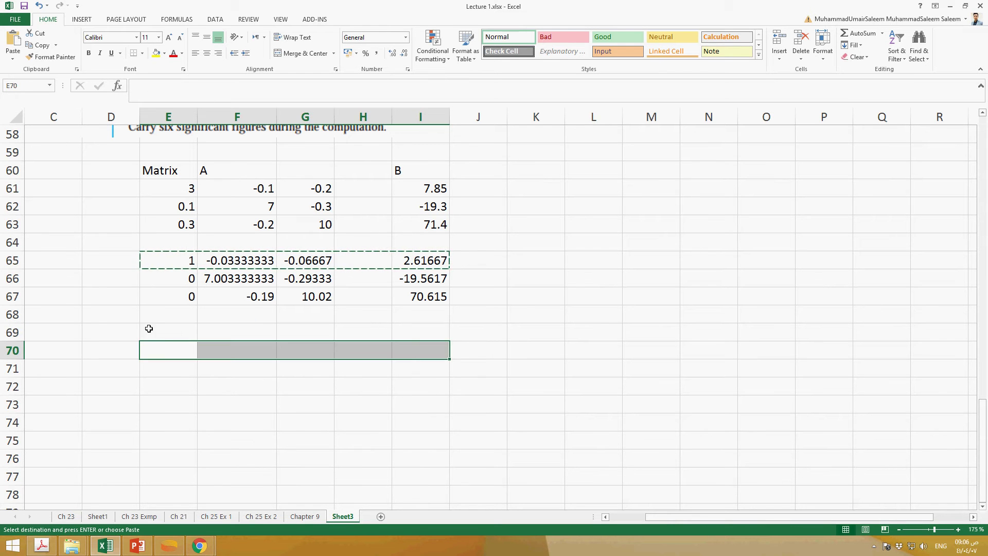
click(14, 59)
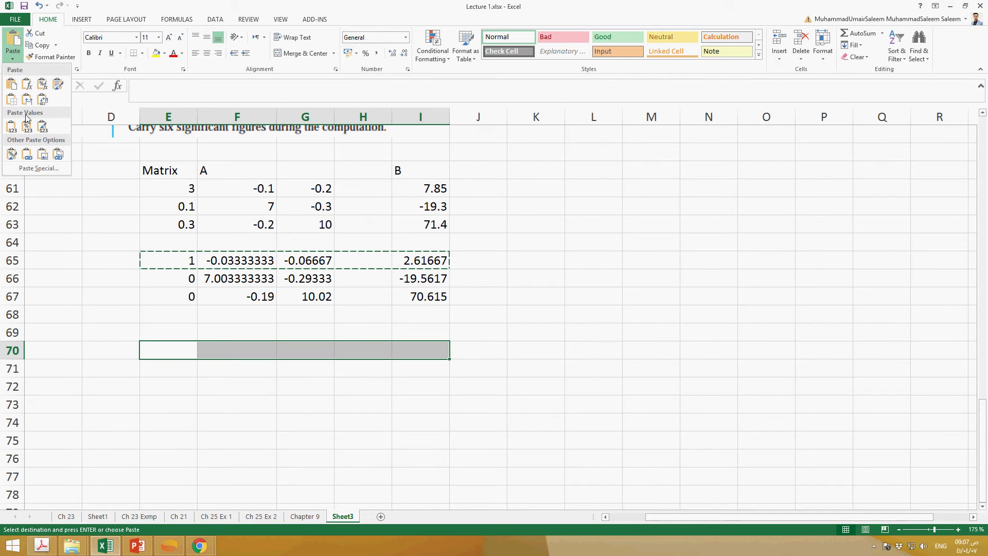
click(14, 132)
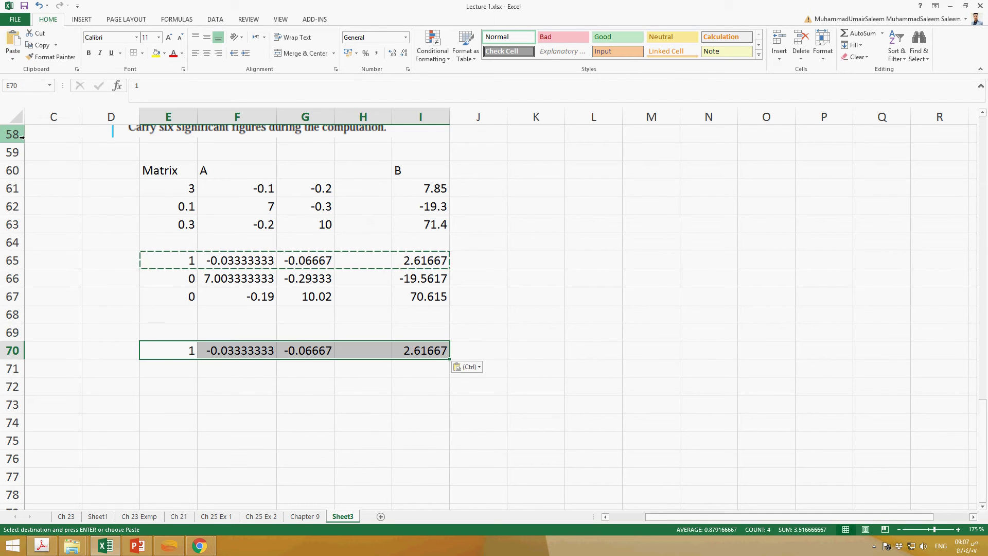
key(Escape)
Step: Enter 0 in cell E71 and normalize the second pivot with =F66/F66 in cell F71
click(179, 369)
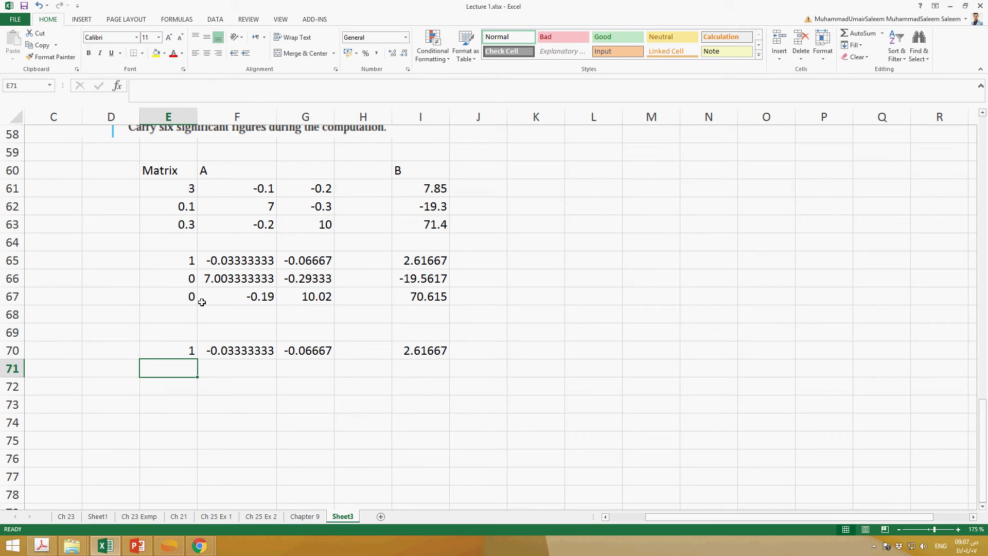
text(0)
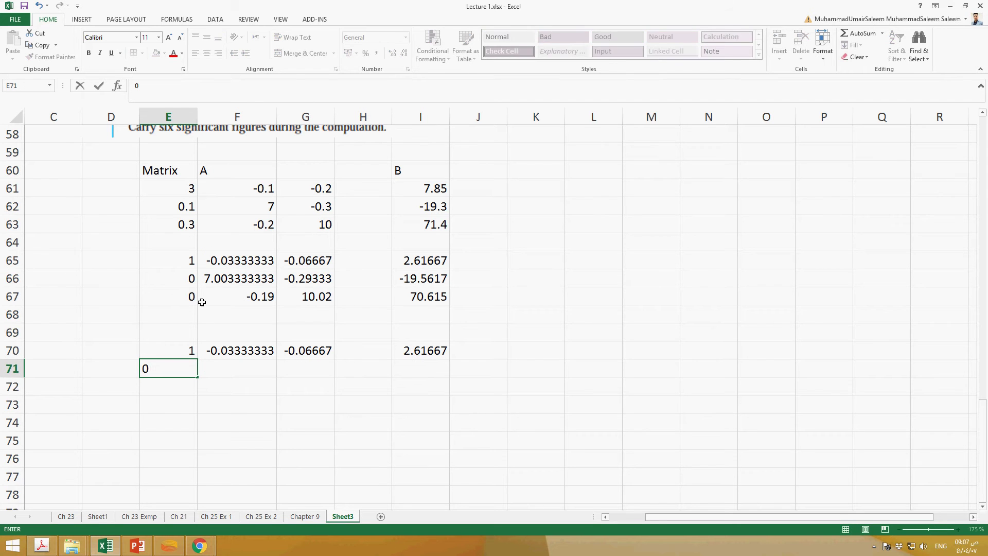
key(Return)
key(Up)
key(Right)
text(=)
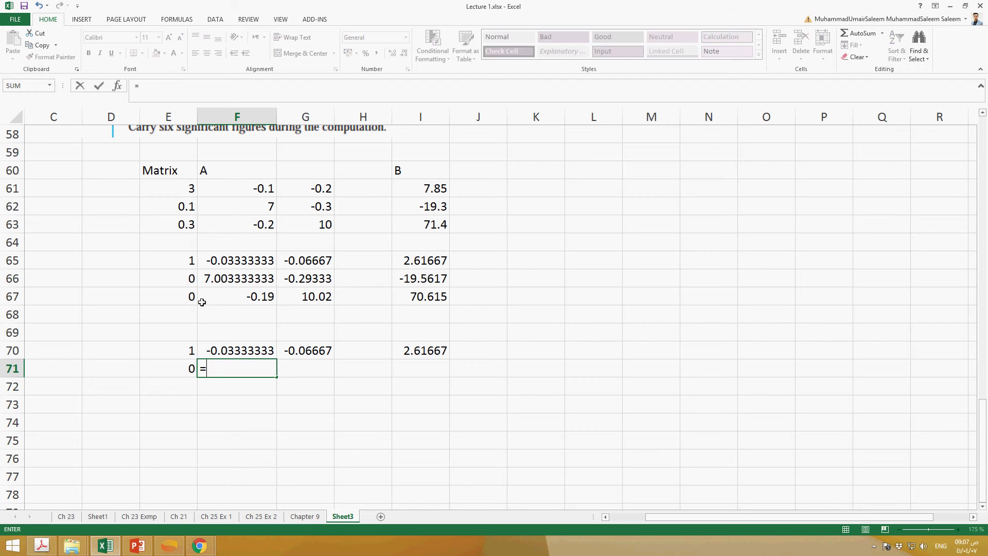
click(234, 280)
text(/)
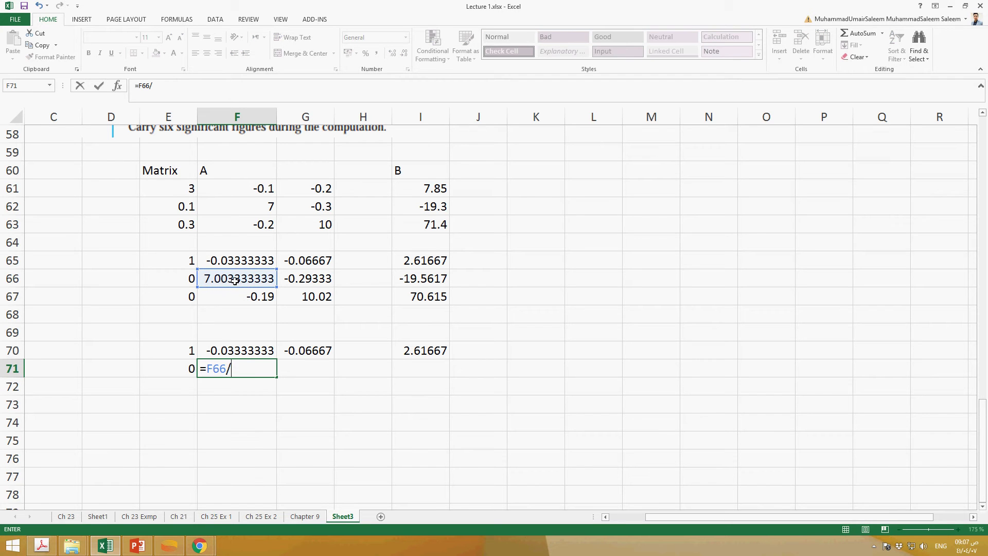
click(235, 280)
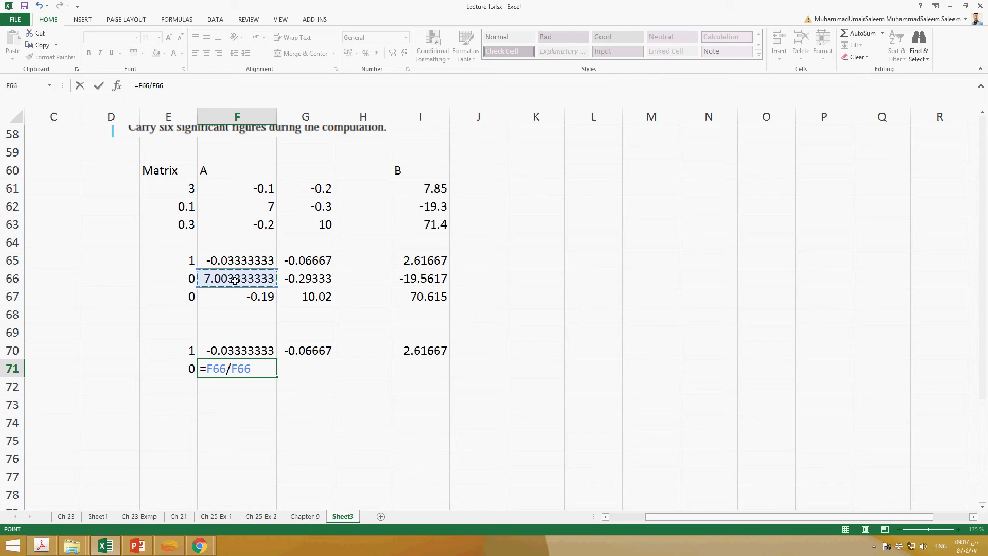
key(Return)
Step: Enter =G66/F66 in cell G71 to normalize the third coefficient of the second row
key(Up)
key(Right)
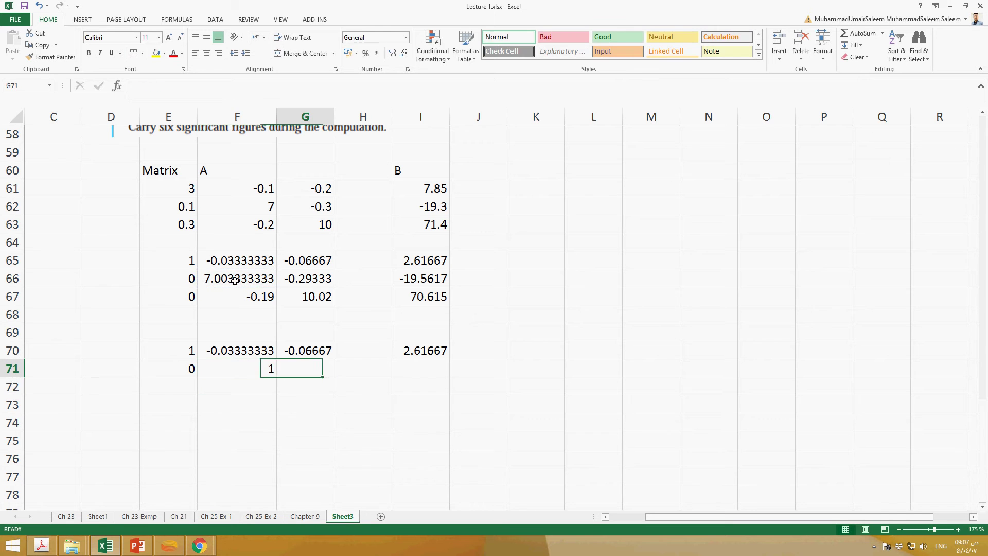
text(=)
click(312, 280)
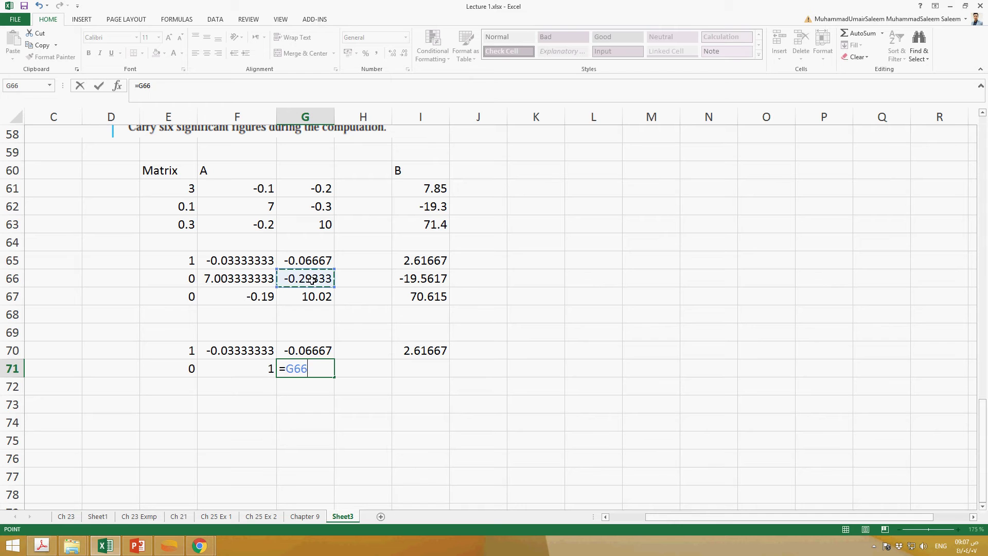
text(/)
click(242, 280)
key(Return)
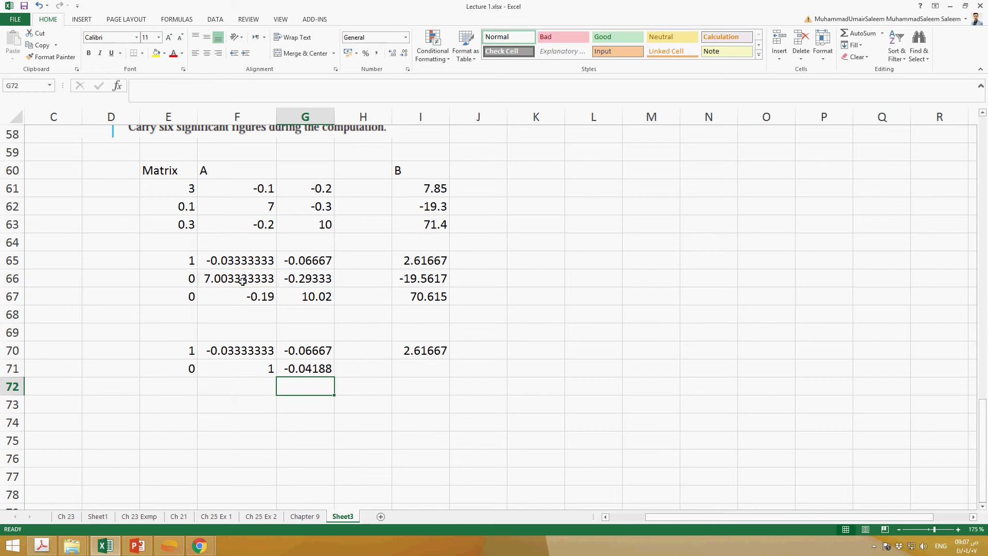
Step: Enter =I66/F66 in cell I71 to normalize the second row's value in the B column
click(432, 373)
text(=)
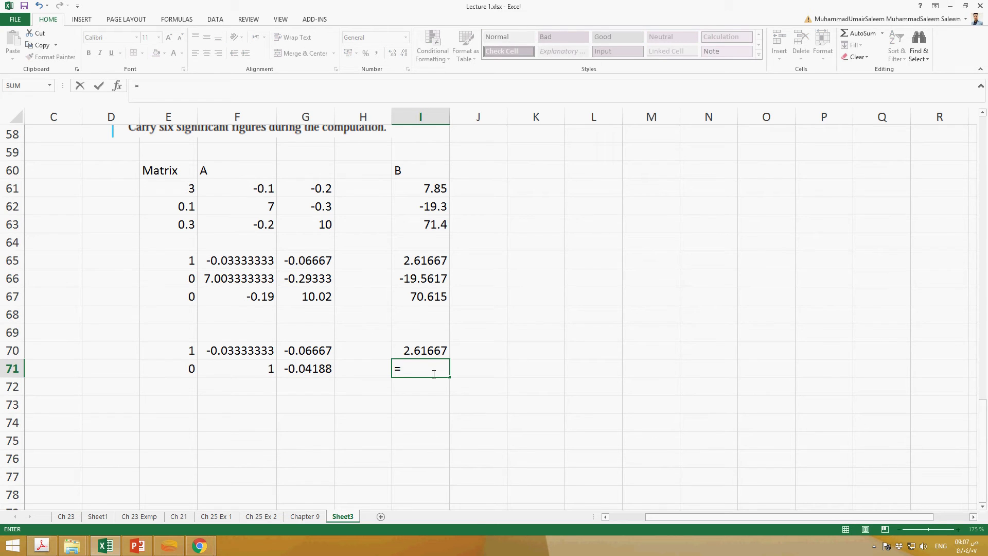
click(428, 282)
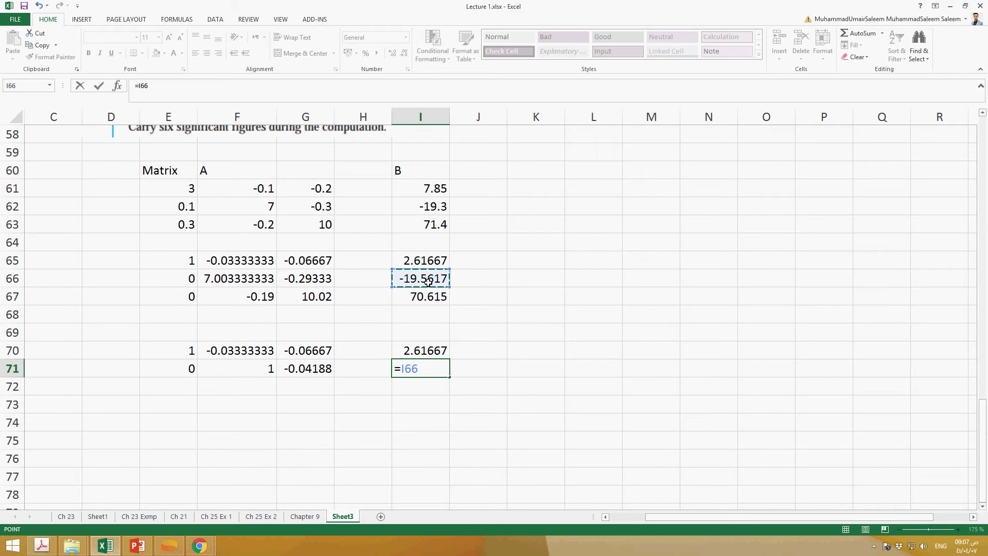
text(/)
click(221, 282)
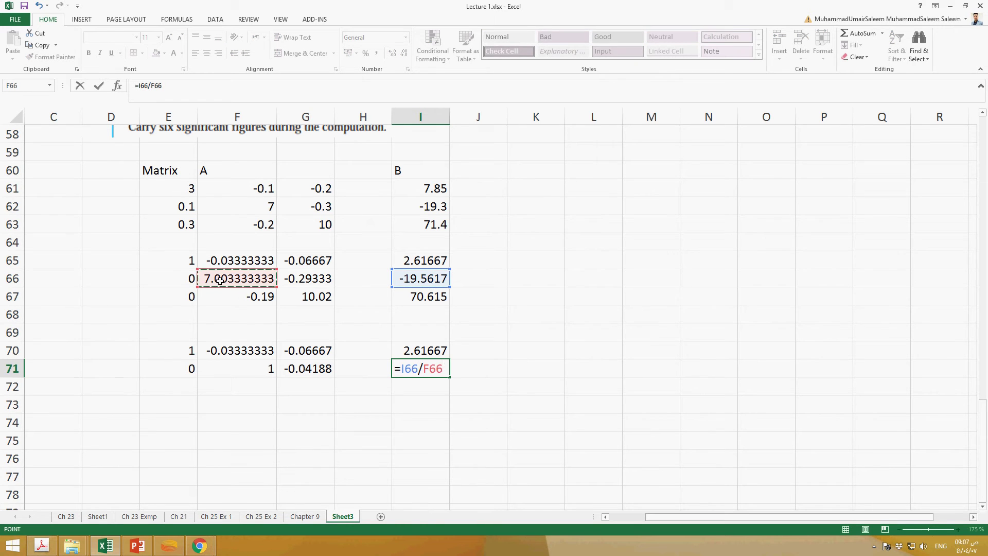
key(Return)
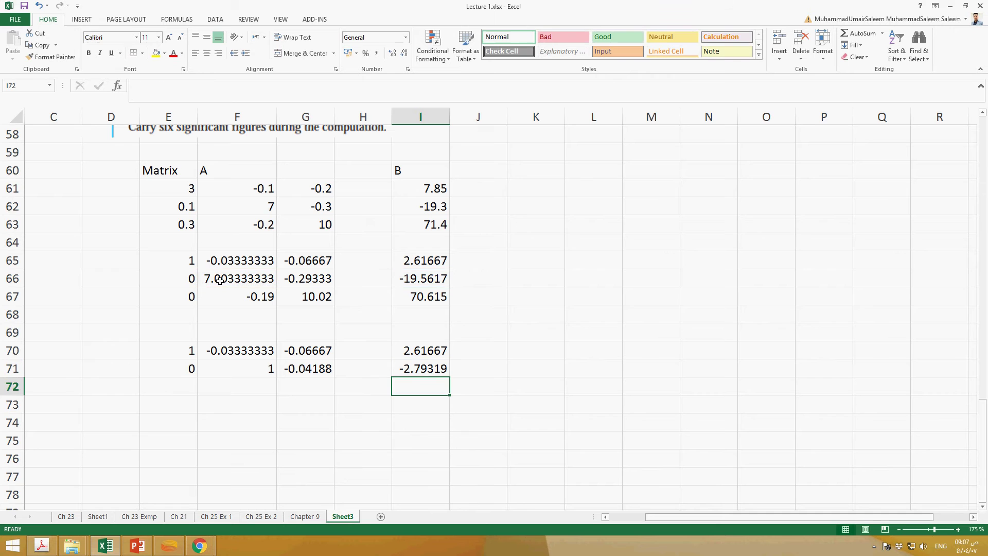
Step: Enter 0 in cell E72 as the first coefficient of the third row
click(192, 389)
text(0)
key(Return)
Step: Eliminate the second coefficient of the third row by entering =F67-F71*F67 in cell F72
key(Right)
key(Up)
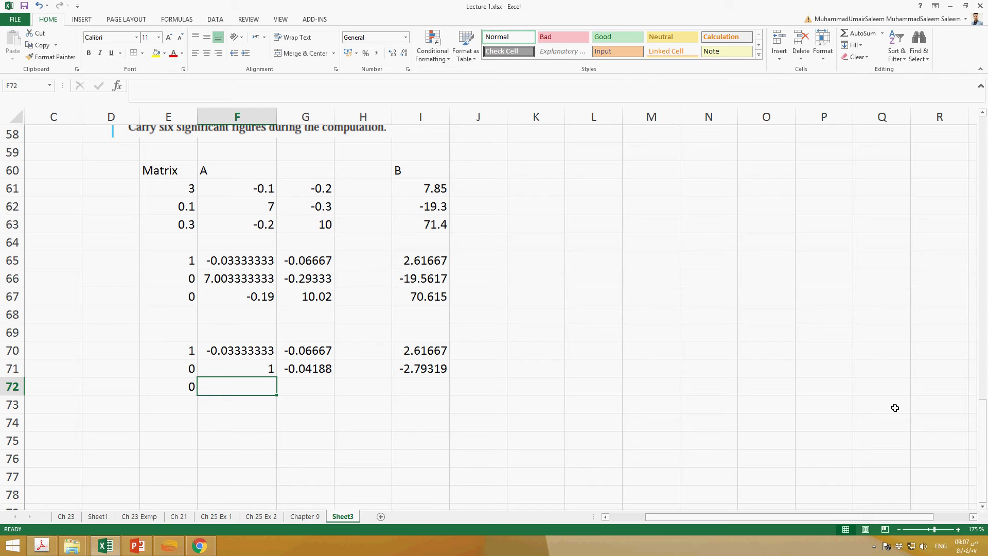
text(0)
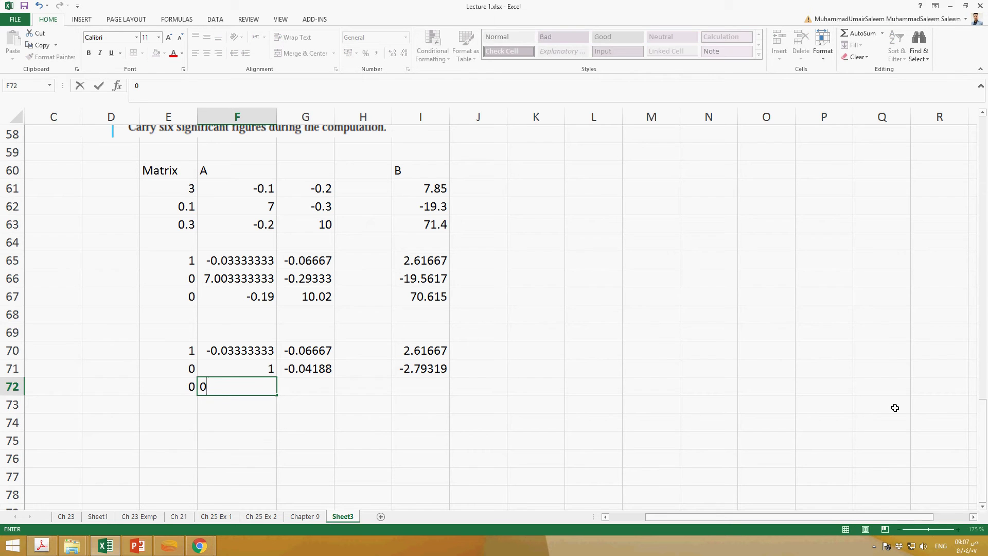
key(Escape)
text(=)
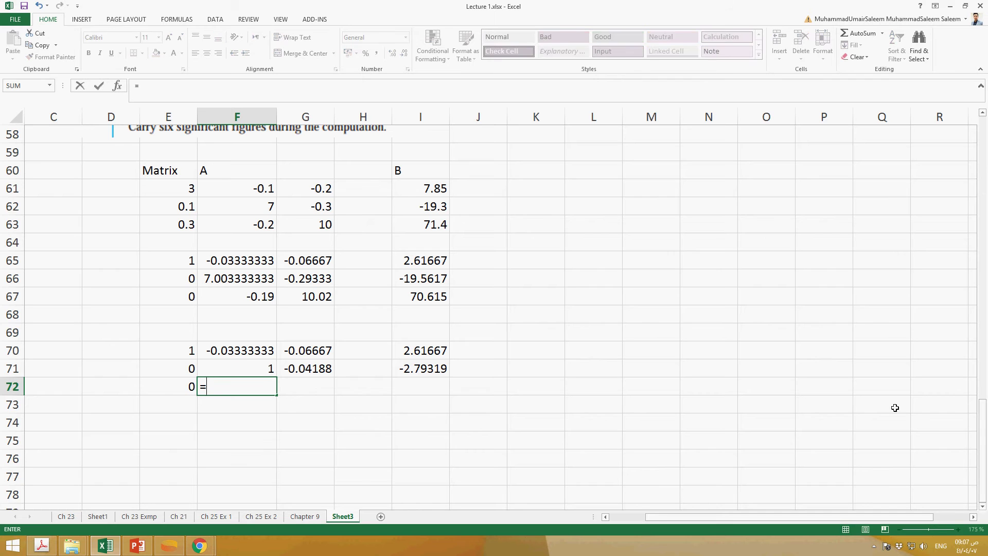
click(249, 300)
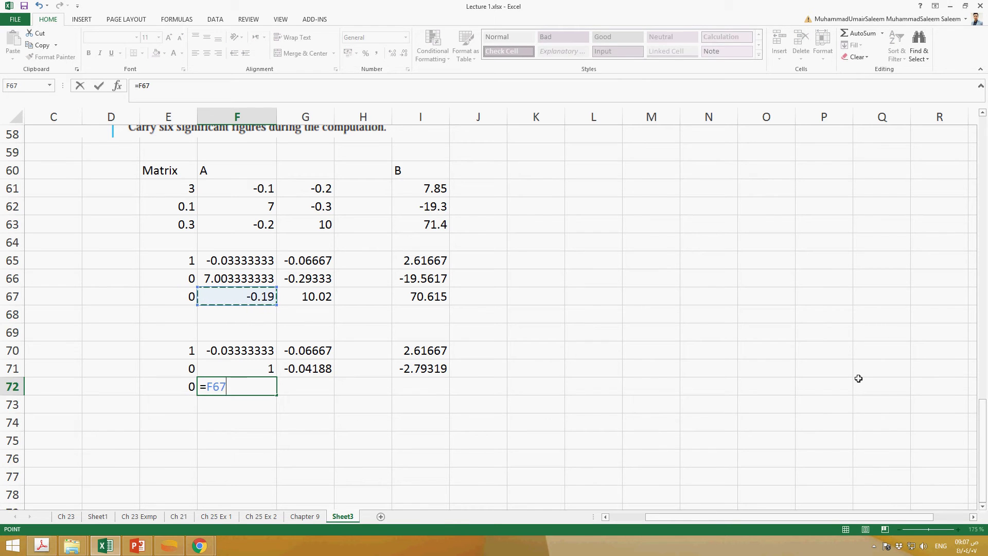
text(-)
click(233, 369)
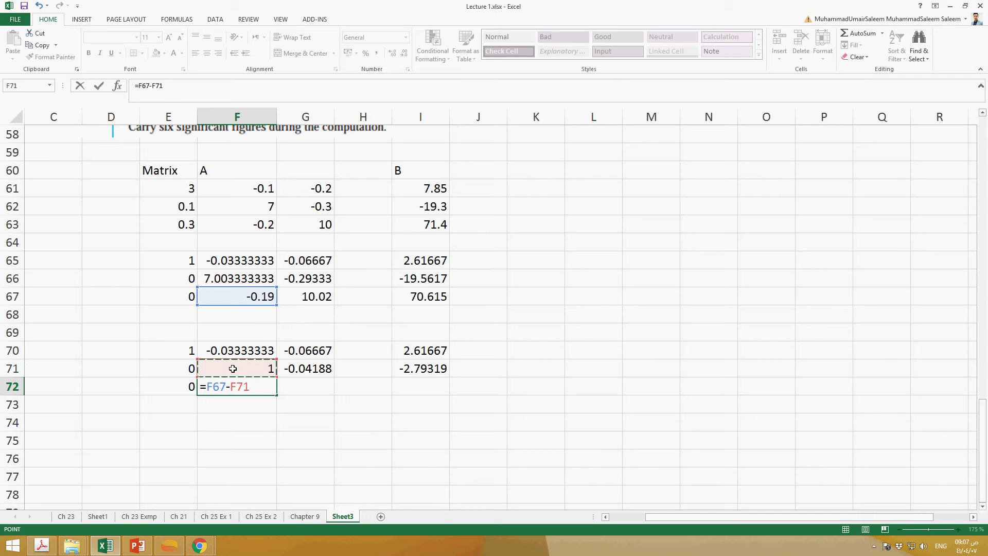
text(*)
key(BackSpace)
text(*)
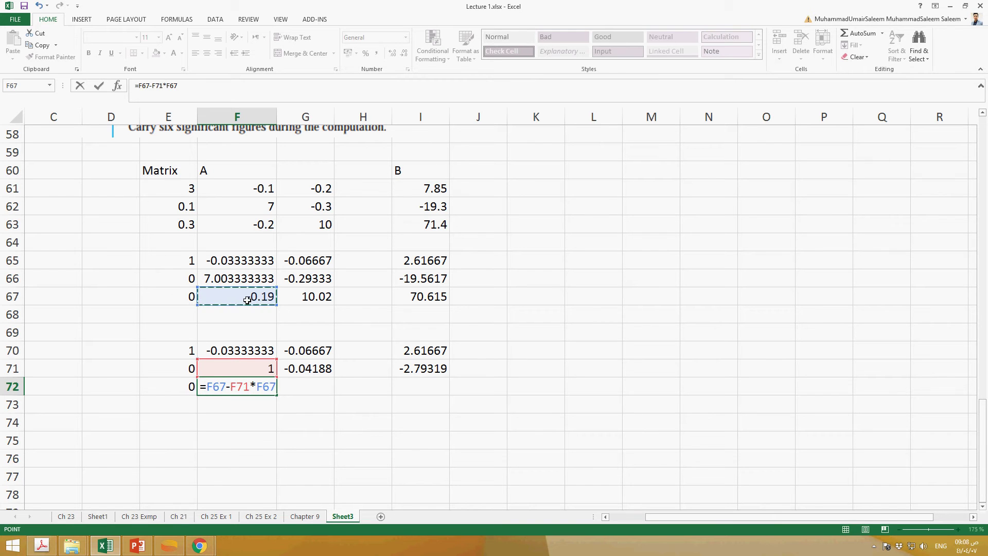
key(Return)
Step: Copy the elimination formula from cell F72 into cells G72 and I72
key(Up)
key(Right)
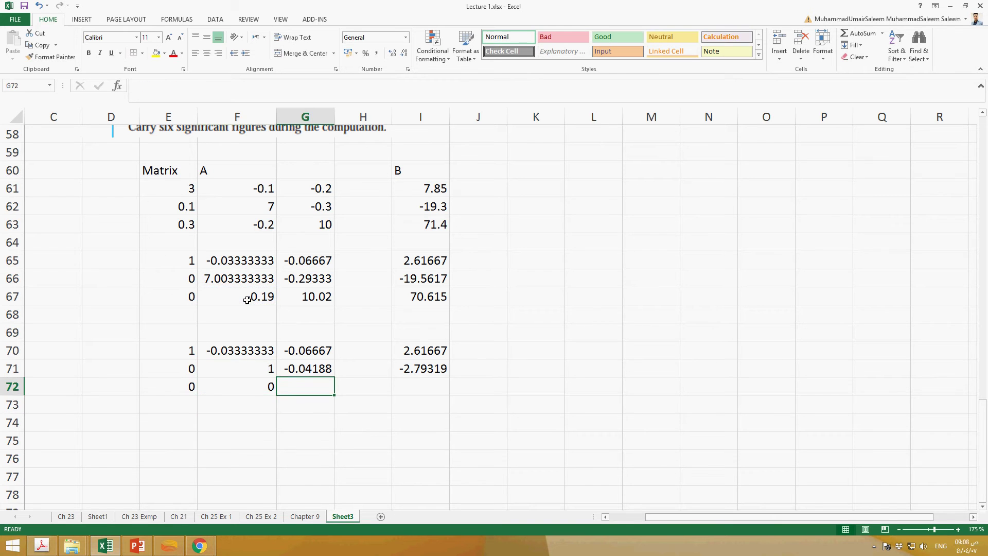
text(=)
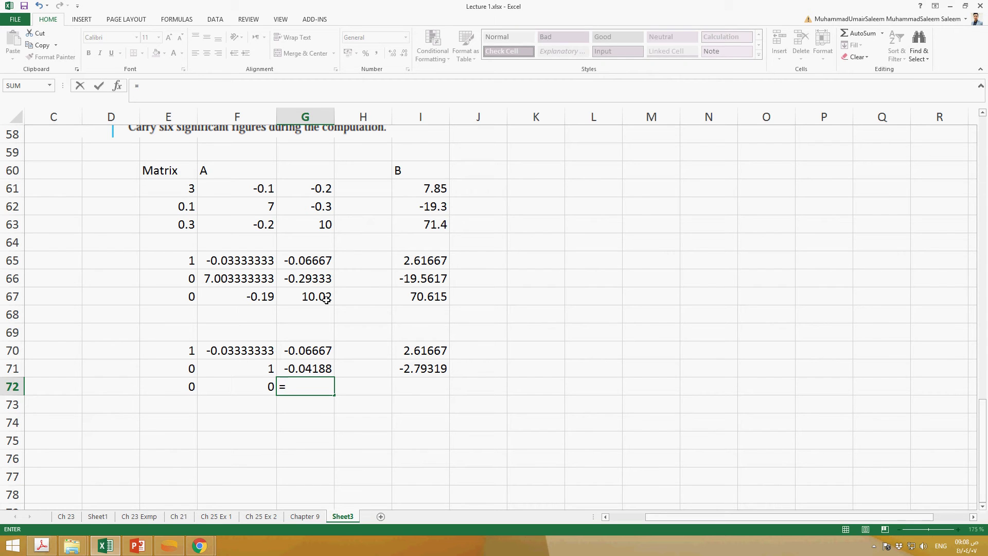
key(Escape)
click(263, 382)
key(ctrl+c)
click(305, 387)
key(ctrl+v)
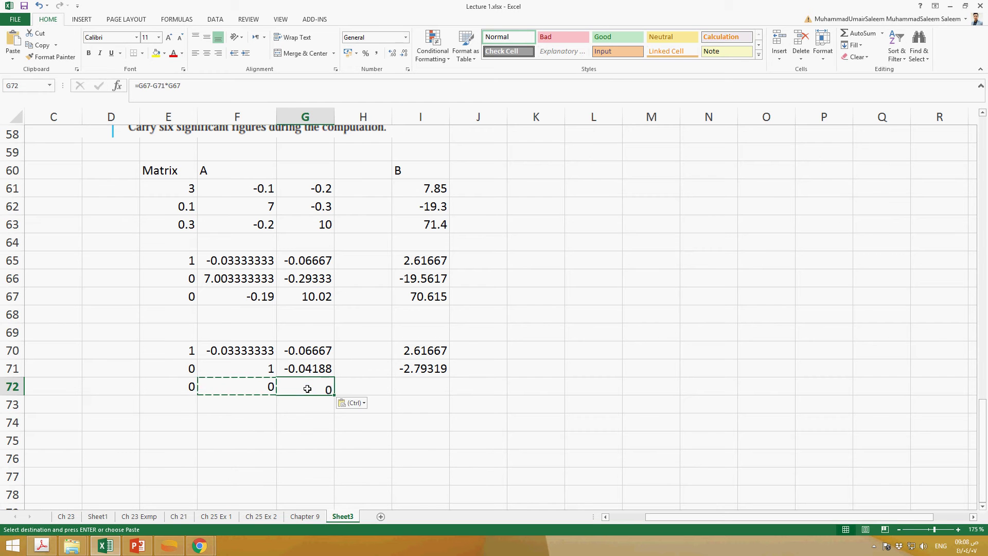
click(418, 389)
key(ctrl+v)
key(Escape)
Step: Correct the multiplier in cell G72 so that its formula reads =G67-G71*F67
double_click(306, 389)
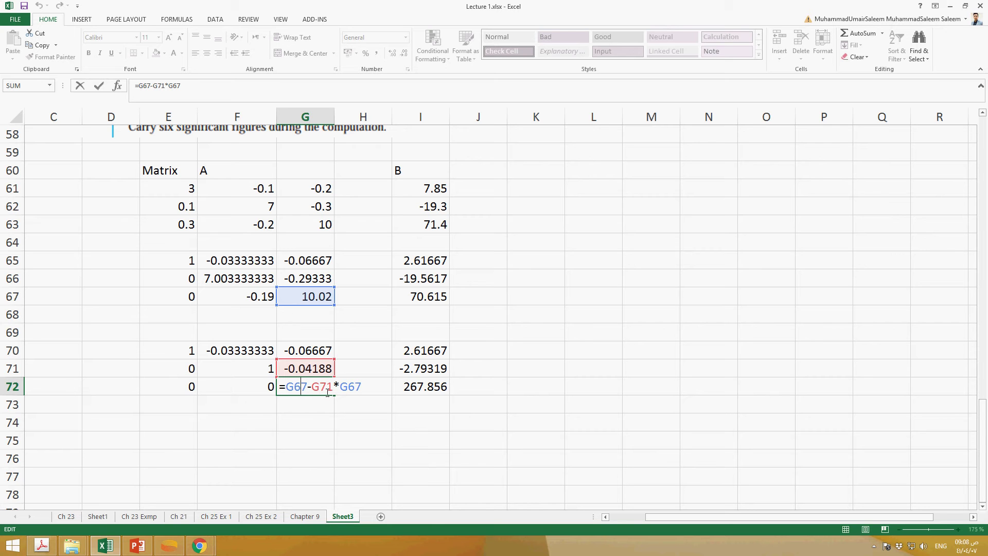
click(322, 391)
drag(340, 392, 366, 394)
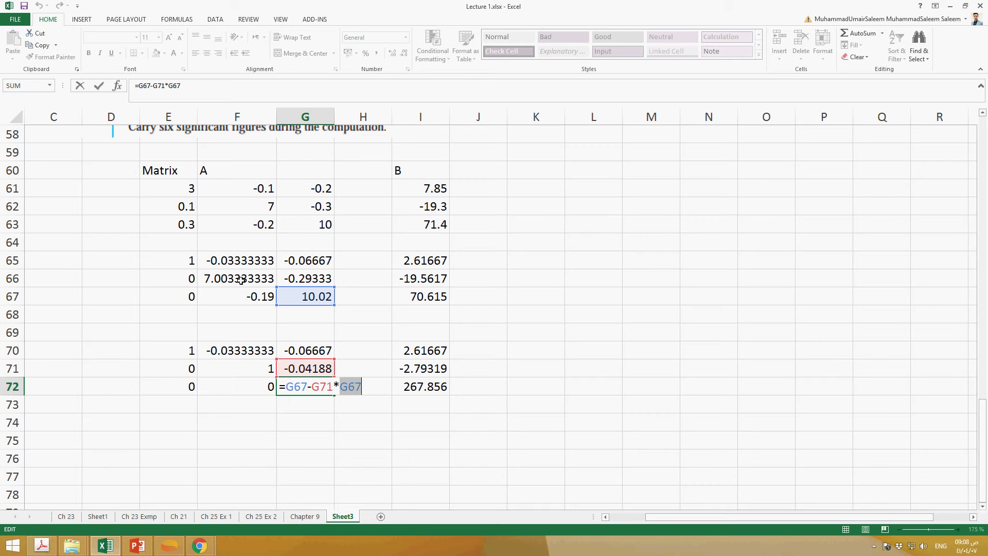
key(Return)
double_click(269, 386)
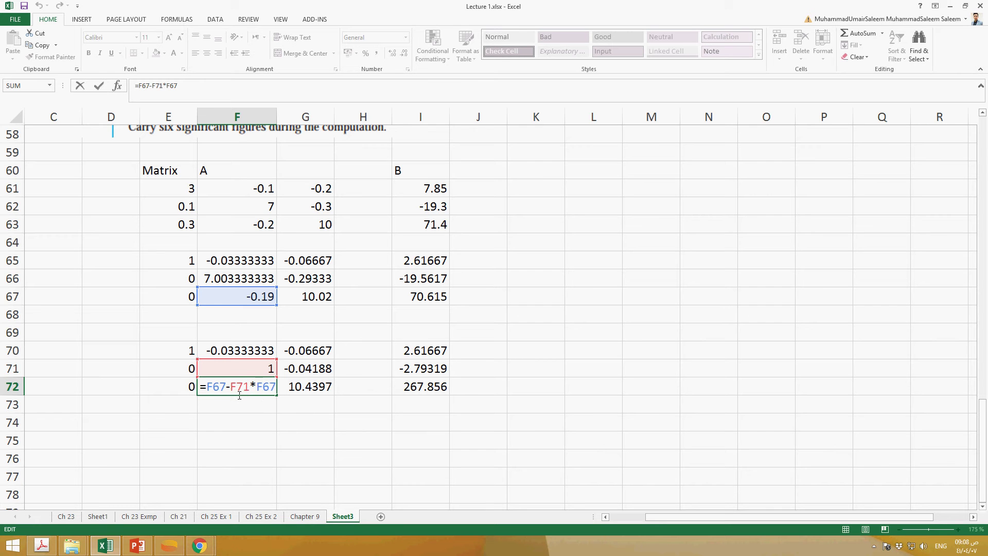
double_click(309, 392)
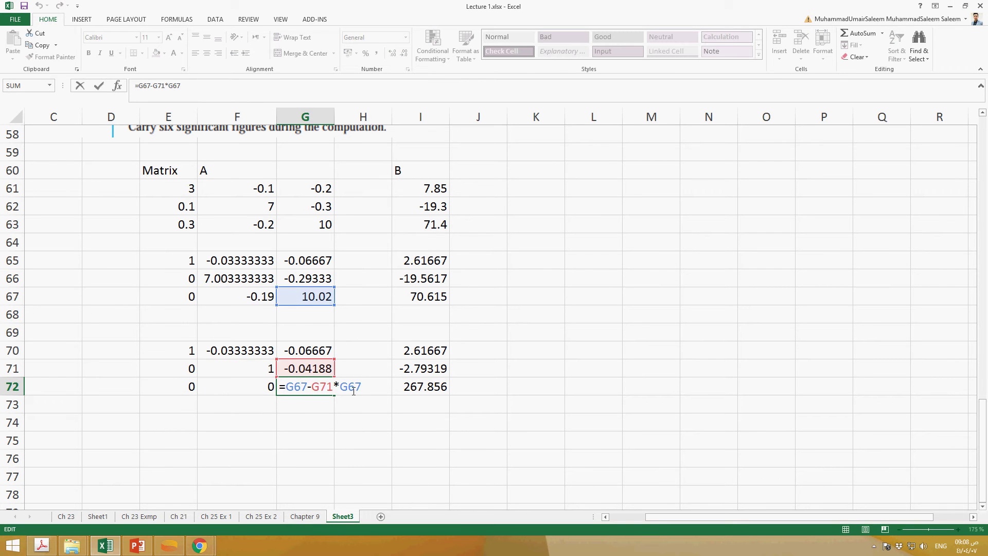
drag(340, 389, 347, 390)
text(F)
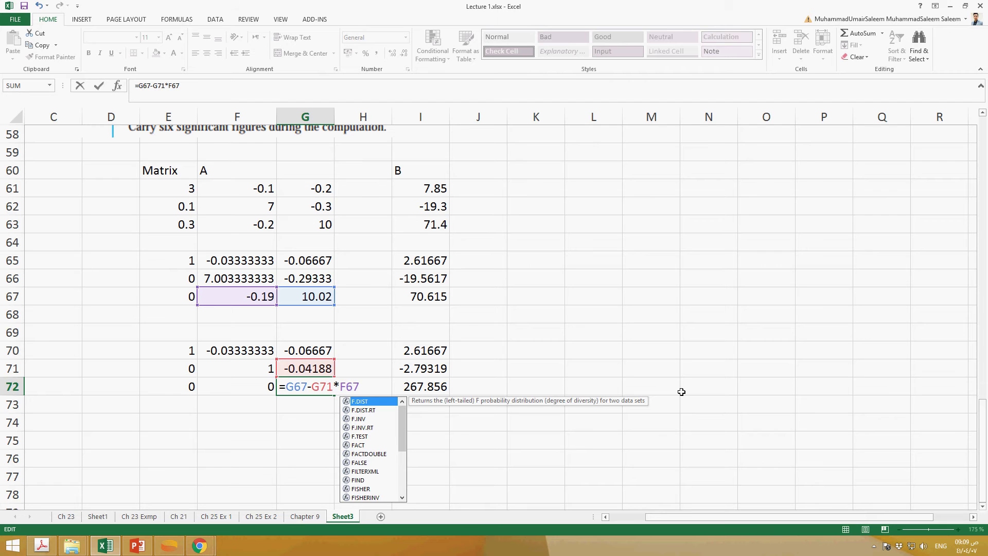
key(Return)
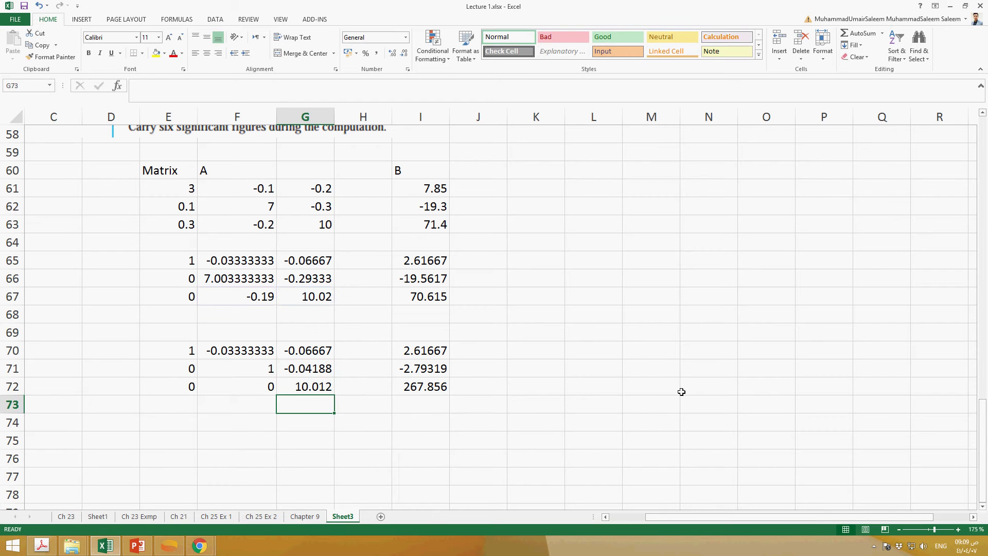
Step: Change the formula in cell I72 to =I67-I71*F67 so it uses the third row's multiplier
double_click(418, 391)
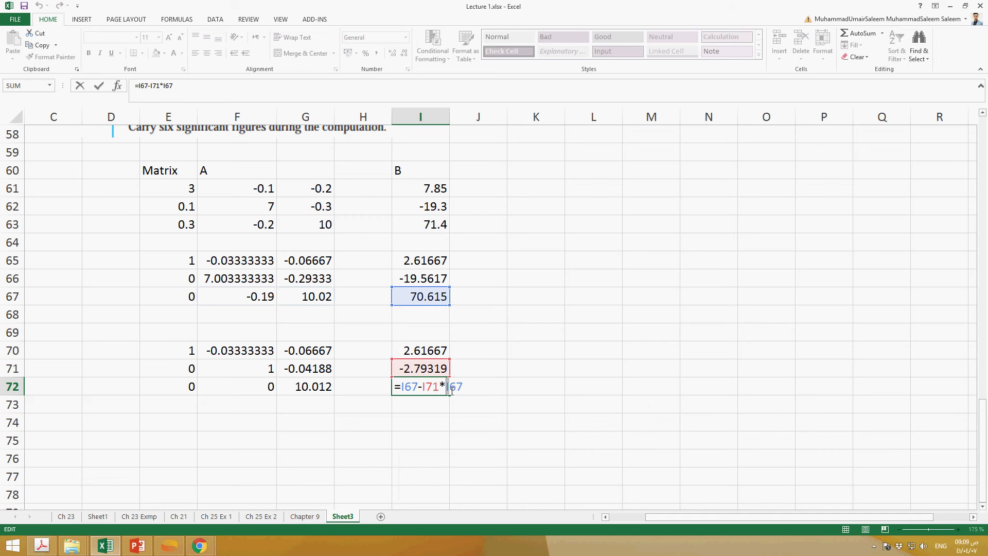
text(F)
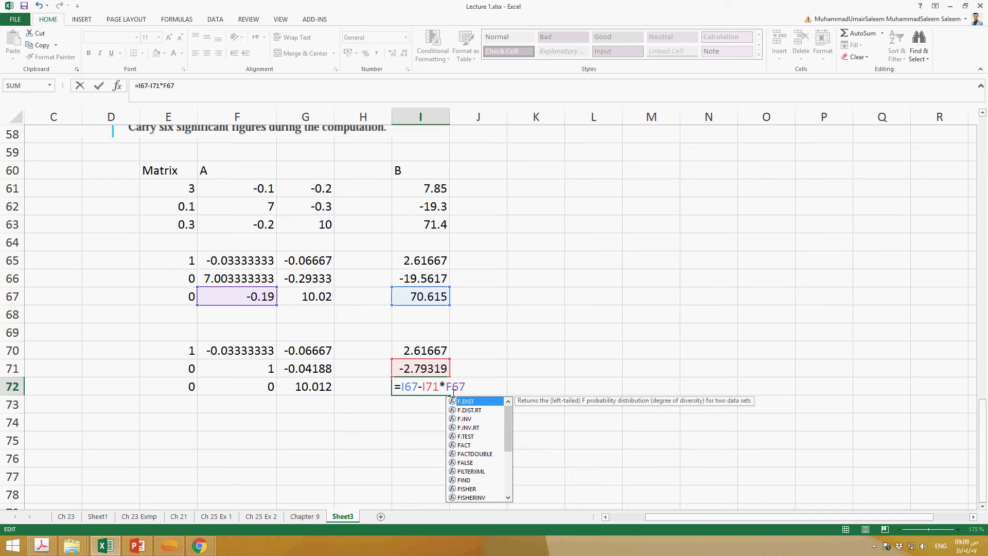
key(Return)
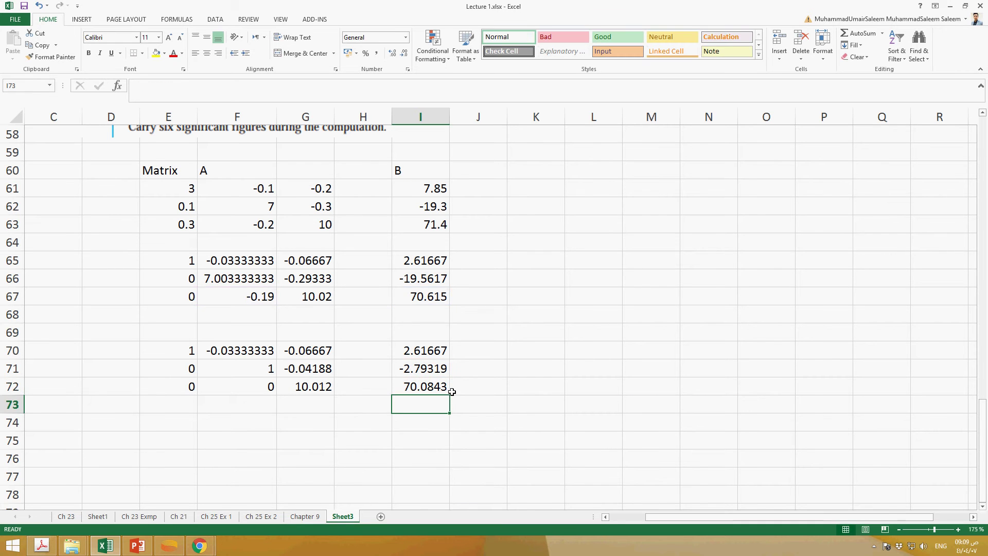
Step: Replace the value in cell F70 with =F65-F71*F65 to eliminate the first row's second coefficient
click(433, 387)
key(Left)
key(Left)
key(Left)
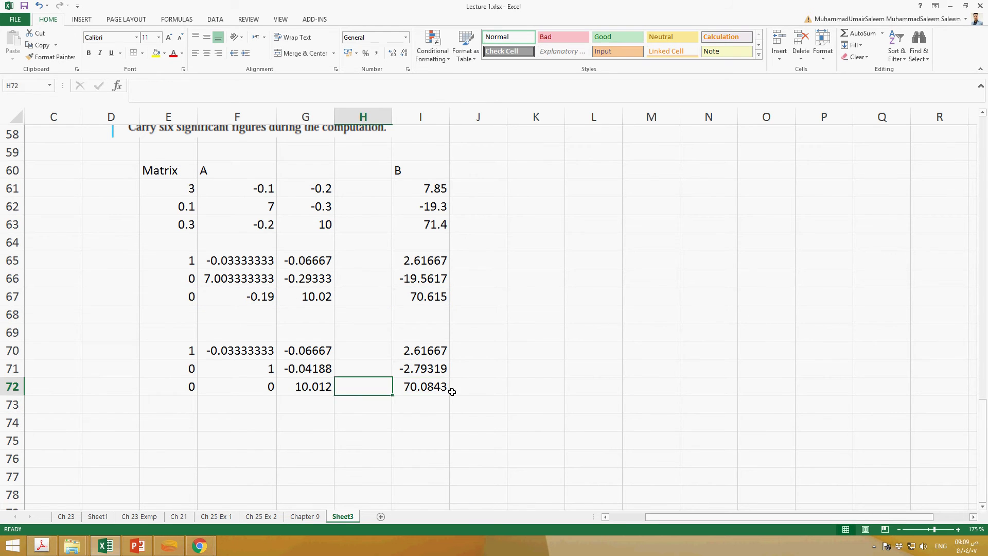
key(Up)
key(Up)
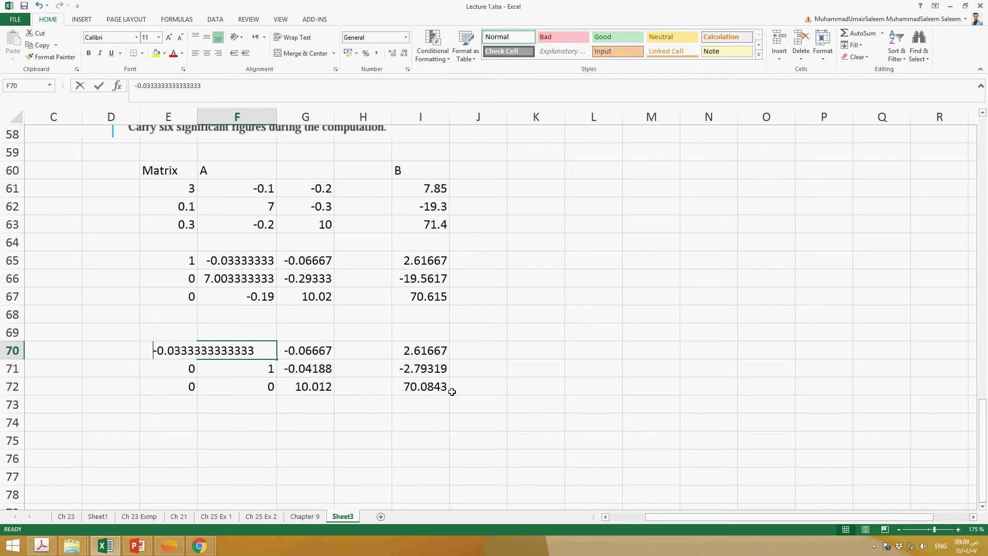
text(=)
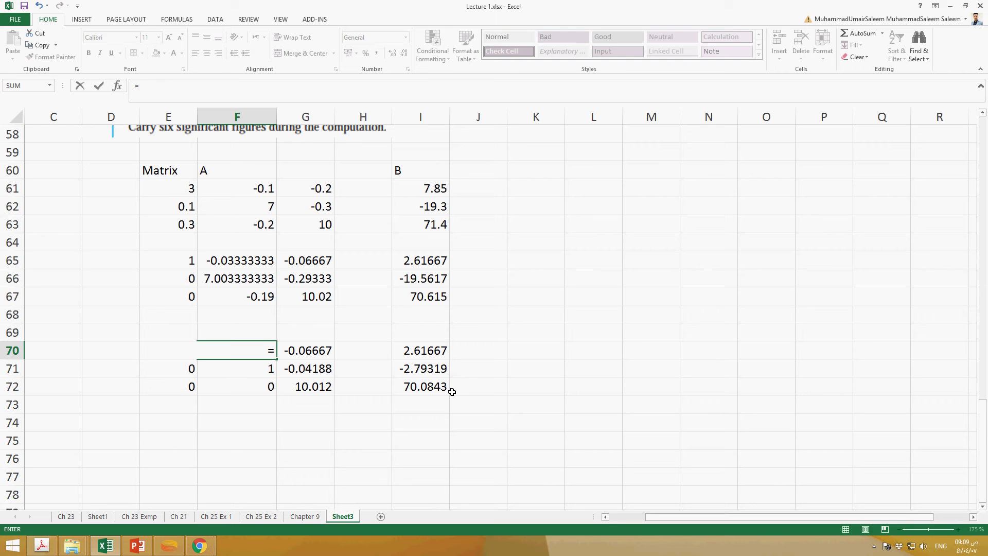
click(236, 264)
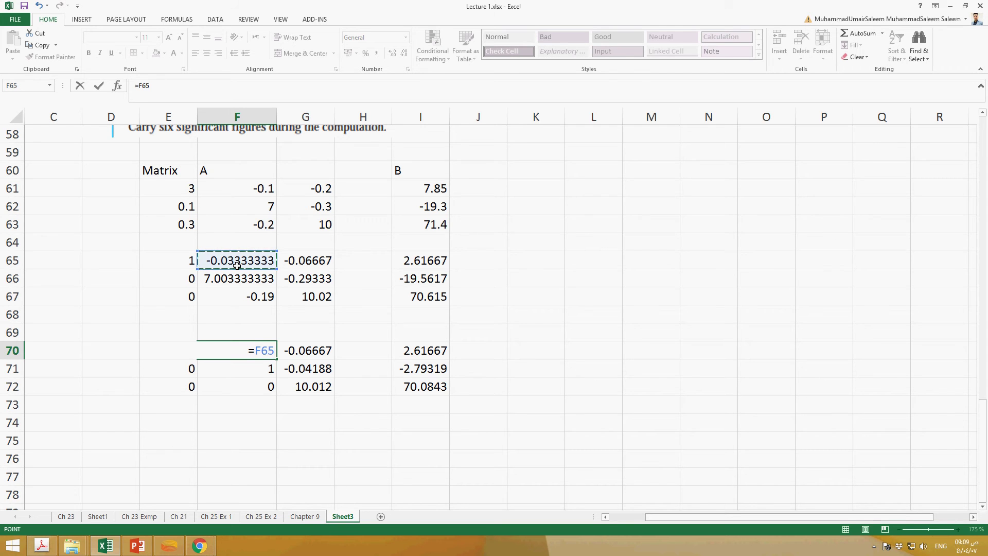
text(-)
click(252, 377)
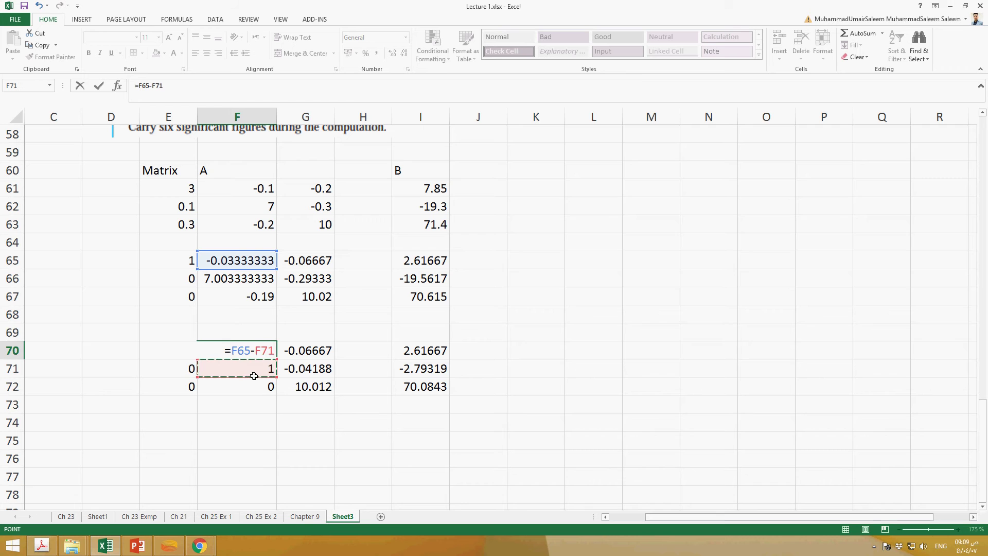
text(*)
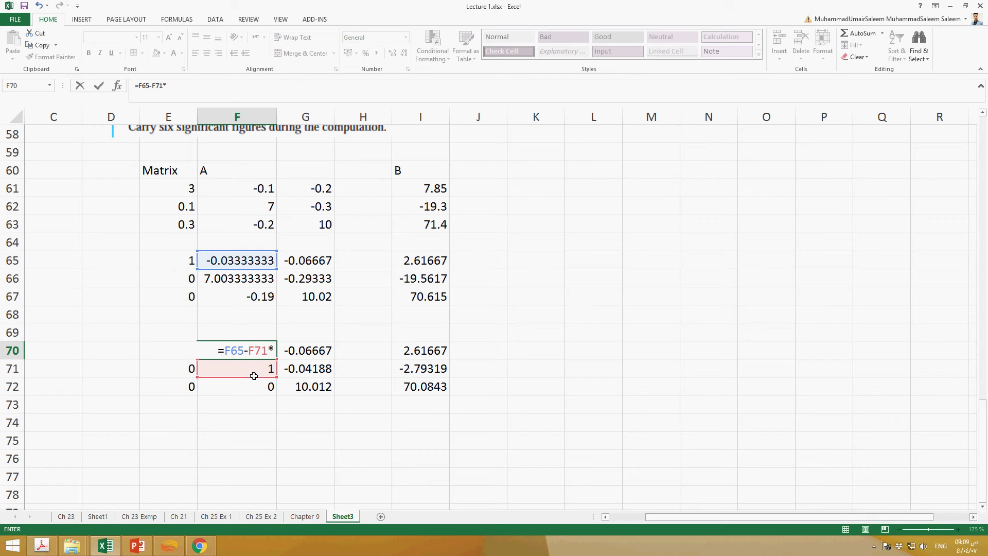
click(252, 265)
key(Return)
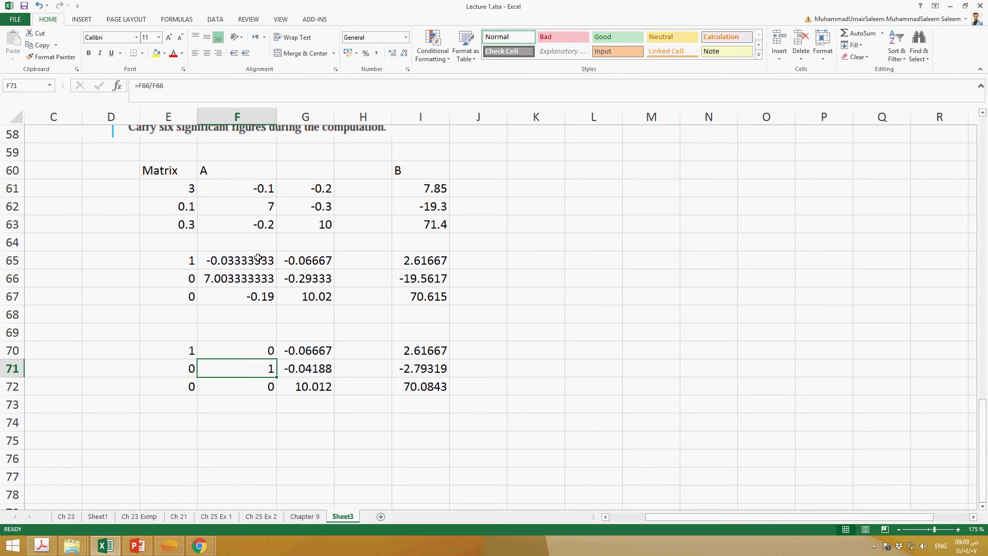
Step: Copy the elimination formula from cell F70 into cells G70 and I70
key(Right)
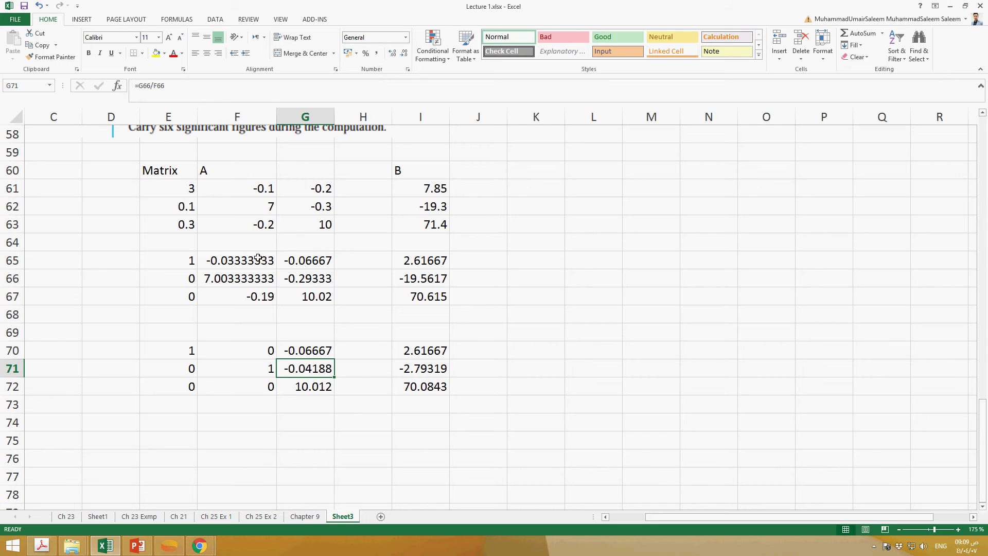
key(Up)
key(Left)
key(ctrl+c)
key(Right)
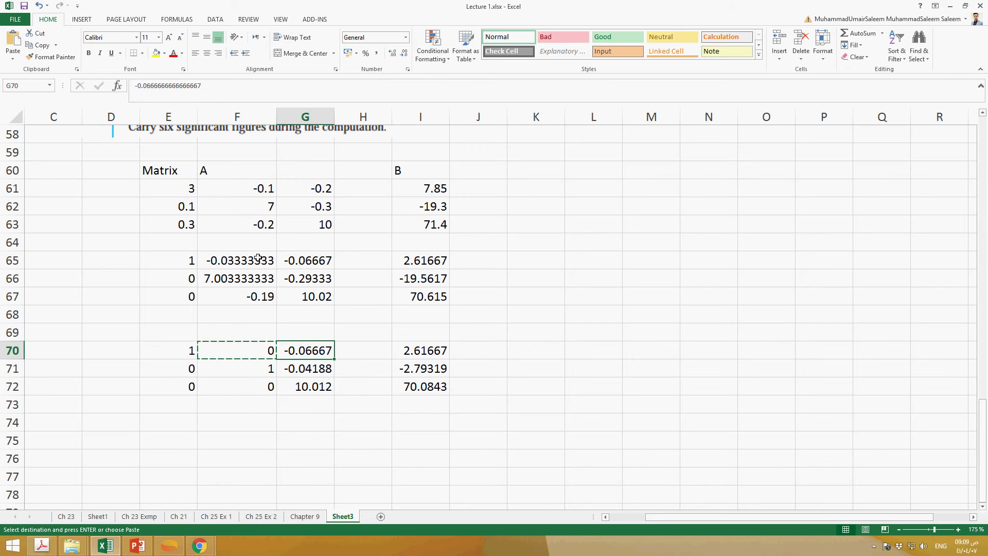
key(ctrl+v)
key(Right)
key(Right)
key(ctrl+v)
key(Escape)
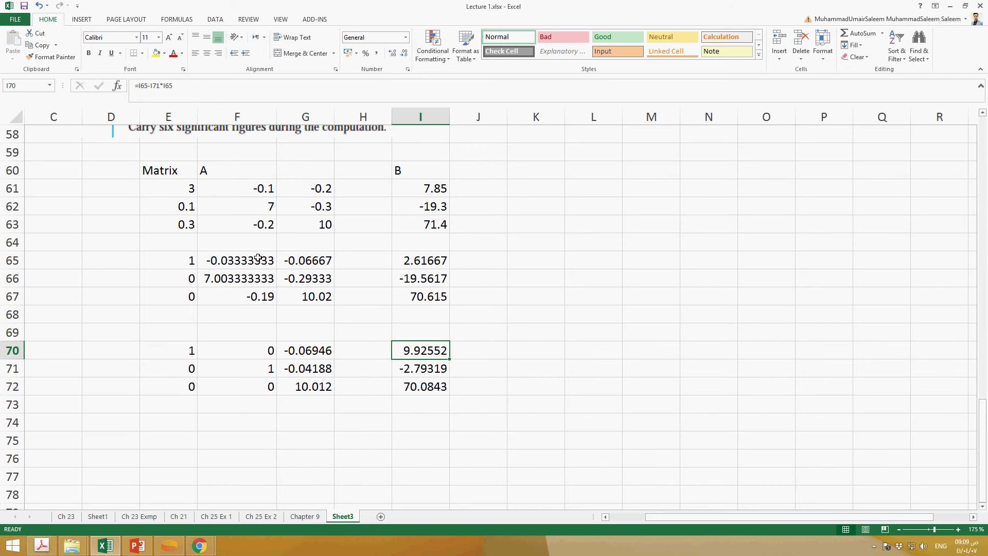
Step: Correct the multiplier in cell G70 so that its formula reads =G65-G71*F65
key(Left)
key(Left)
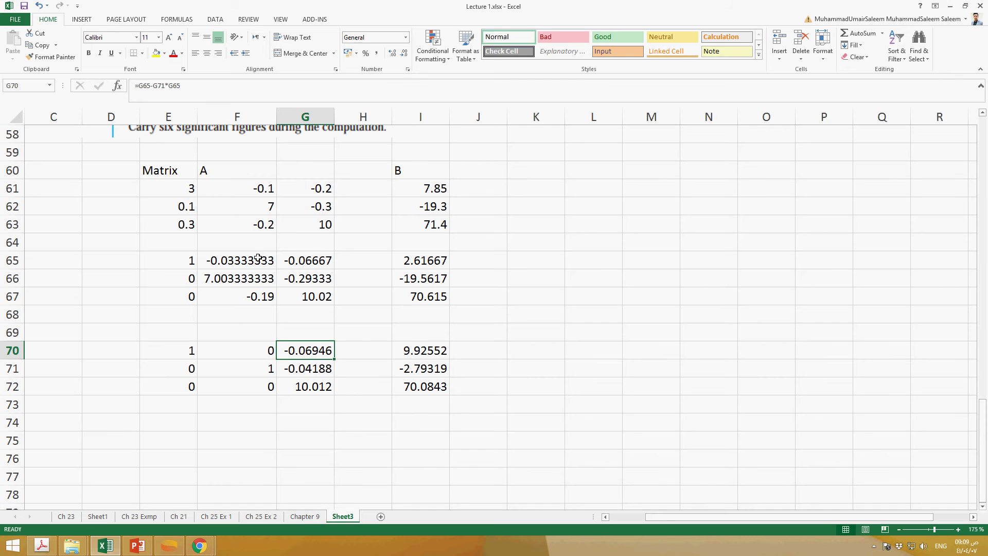
double_click(294, 351)
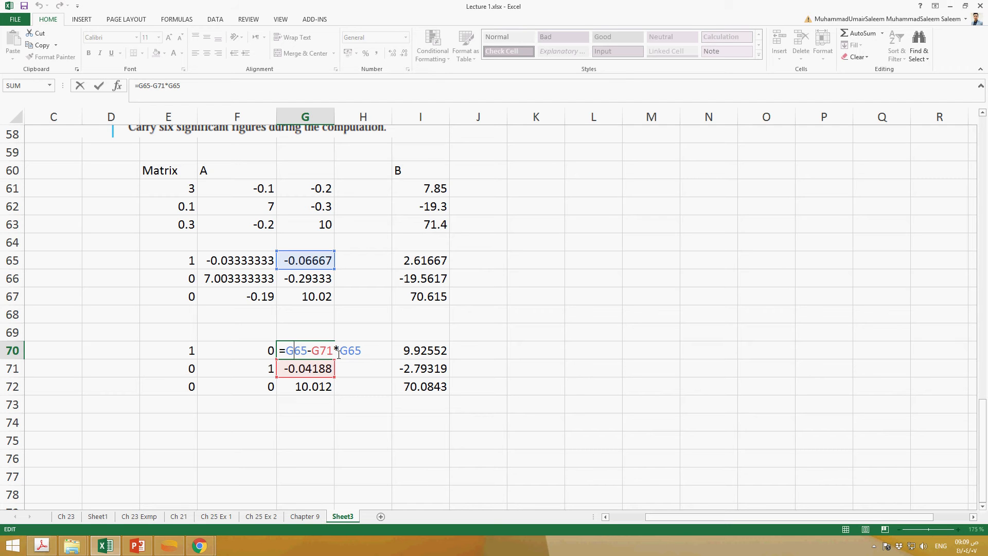
drag(340, 357, 365, 357)
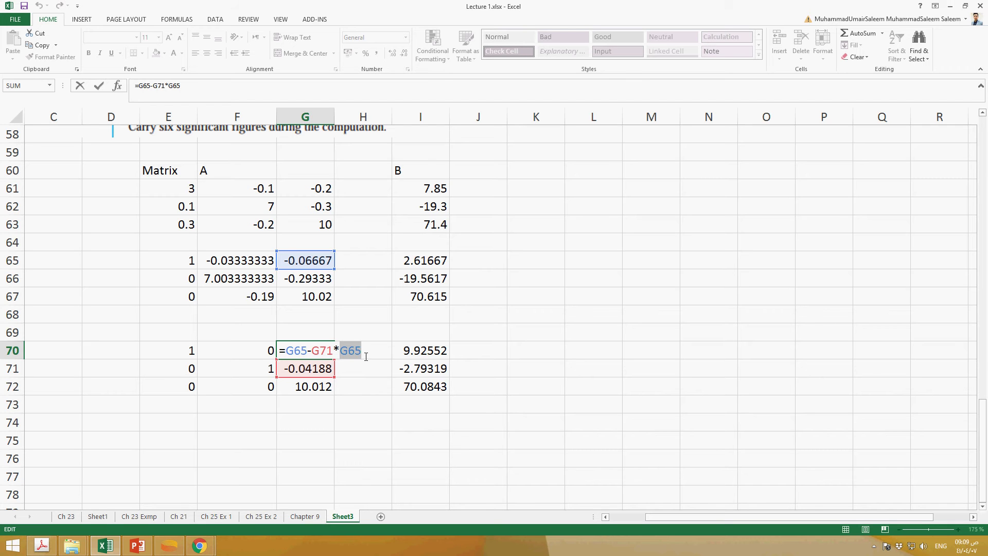
click(253, 266)
key(Return)
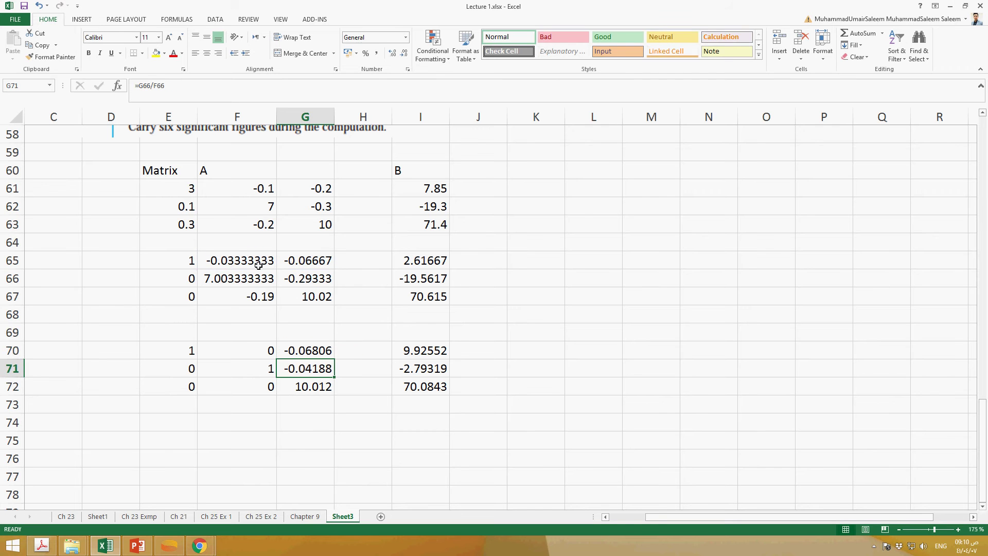
Step: Correct the multiplier in cell I70 so that its formula reads =I65-I71*F65
double_click(435, 356)
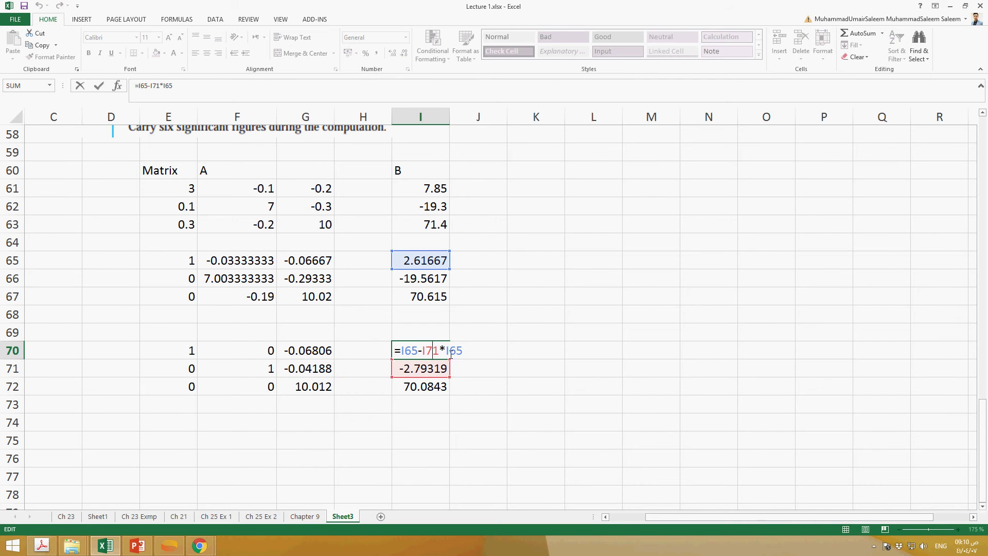
drag(445, 355, 476, 355)
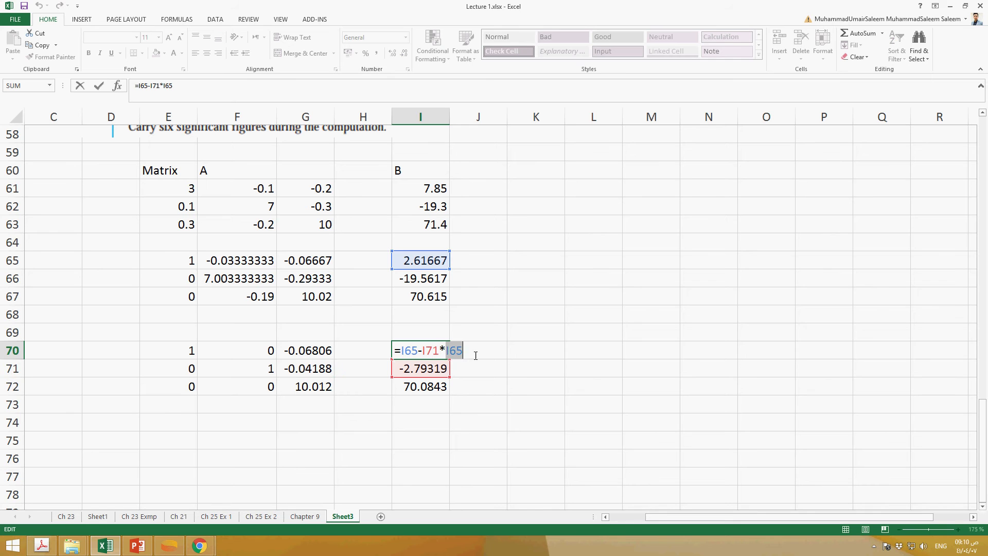
click(254, 265)
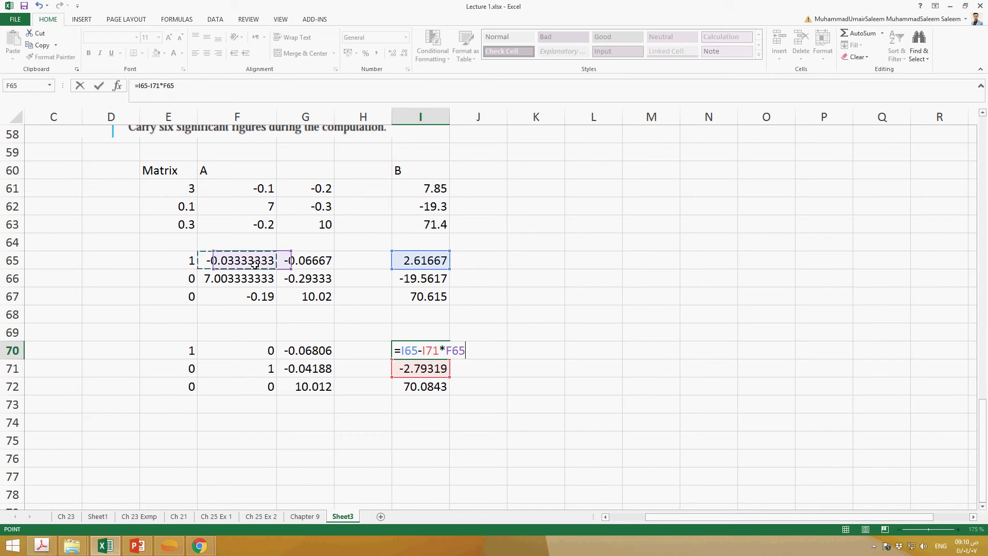
key(Return)
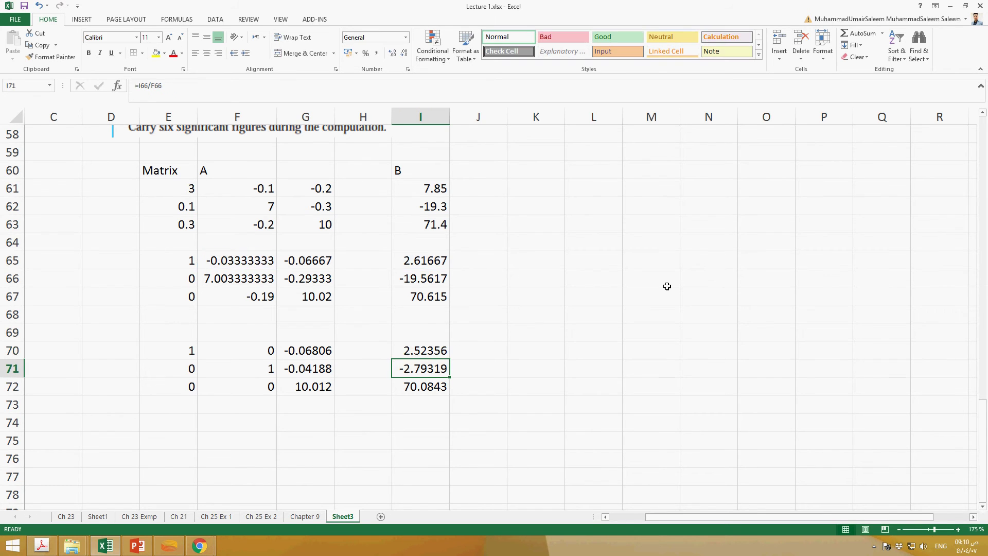
Step: Start a third reduced matrix by entering its first column 1, 0, 0 in cells E74 to E76
key(Down)
key(Down)
key(Left)
key(Left)
key(Up)
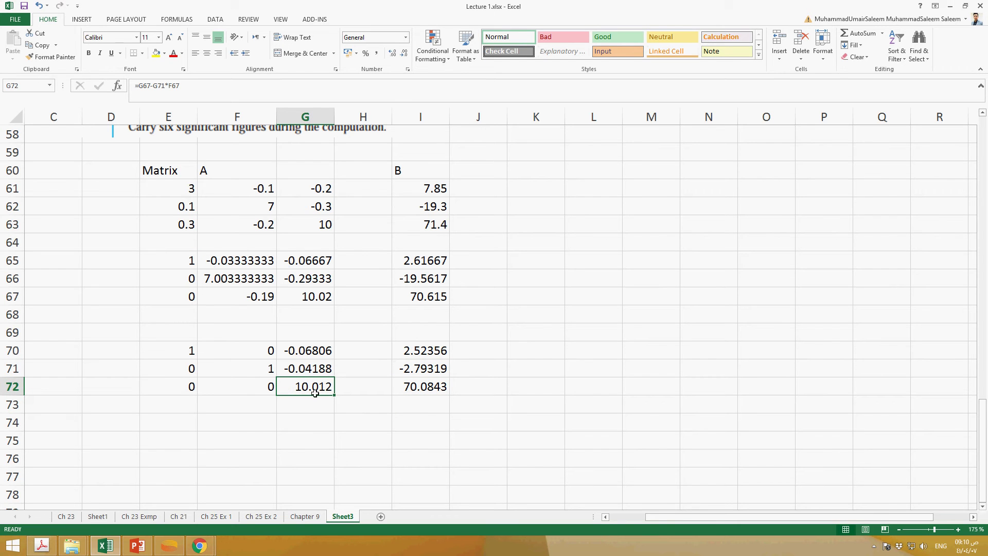
click(188, 428)
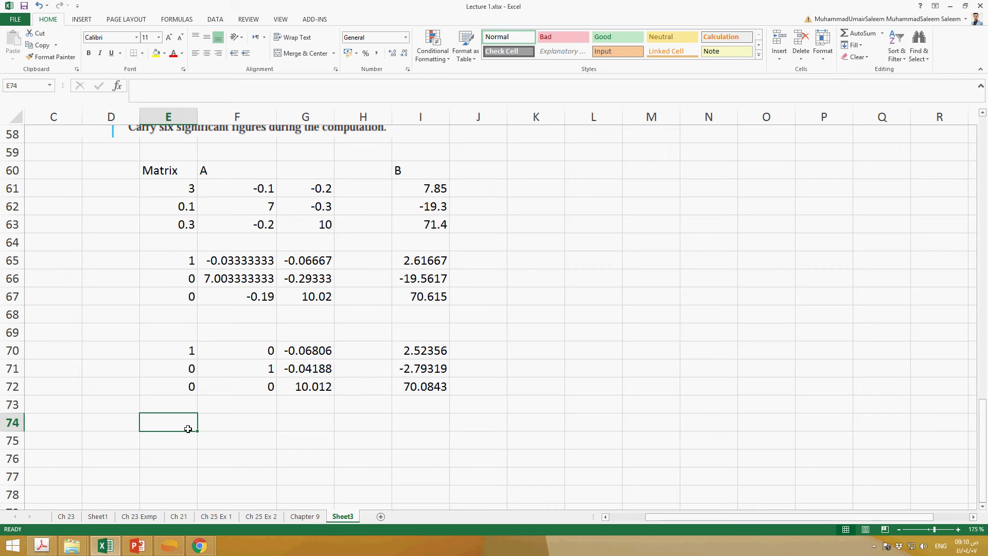
text(1)
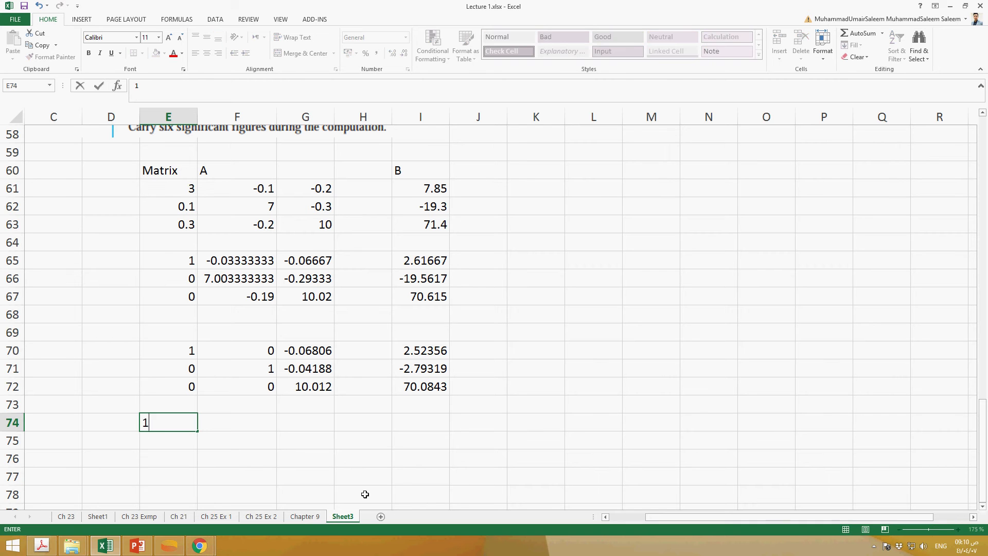
key(Return)
text(0)
key(Return)
text(0)
key(Return)
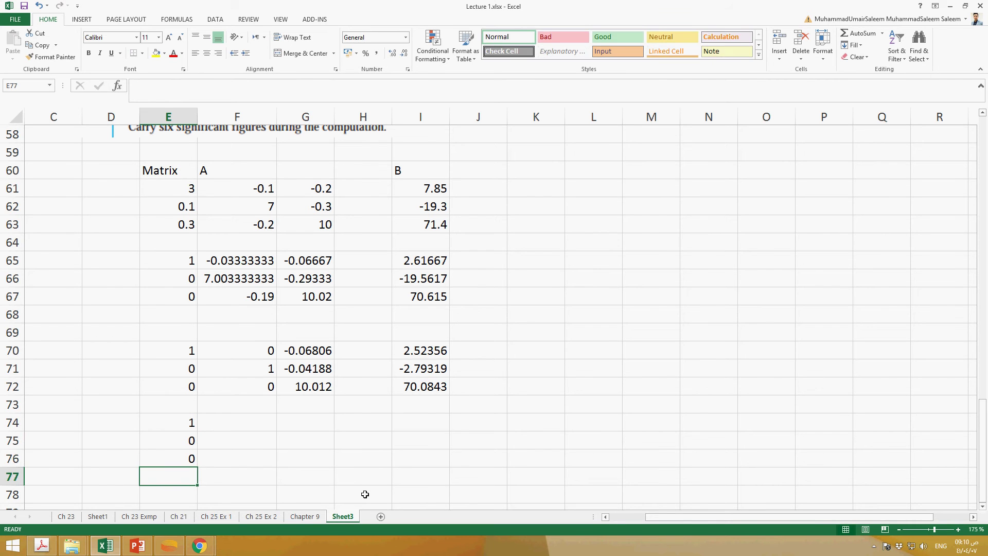
Step: Enter the second column of the new matrix as 0, 1, 0 in cells F74 to F76
key(Right)
key(Up)
key(Up)
key(Up)
text(0)
key(Return)
text(1)
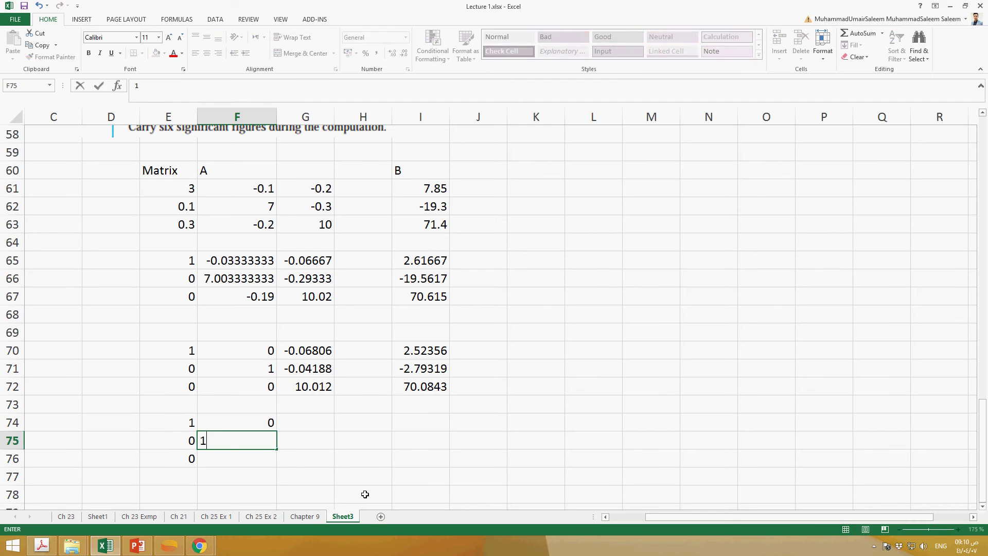
key(Return)
text(0)
key(Return)
Step: Normalize the third row's pivot by entering the formula =G72/G72 in cell G76
key(Right)
key(Right)
key(Up)
key(Up)
key(Up)
key(Left)
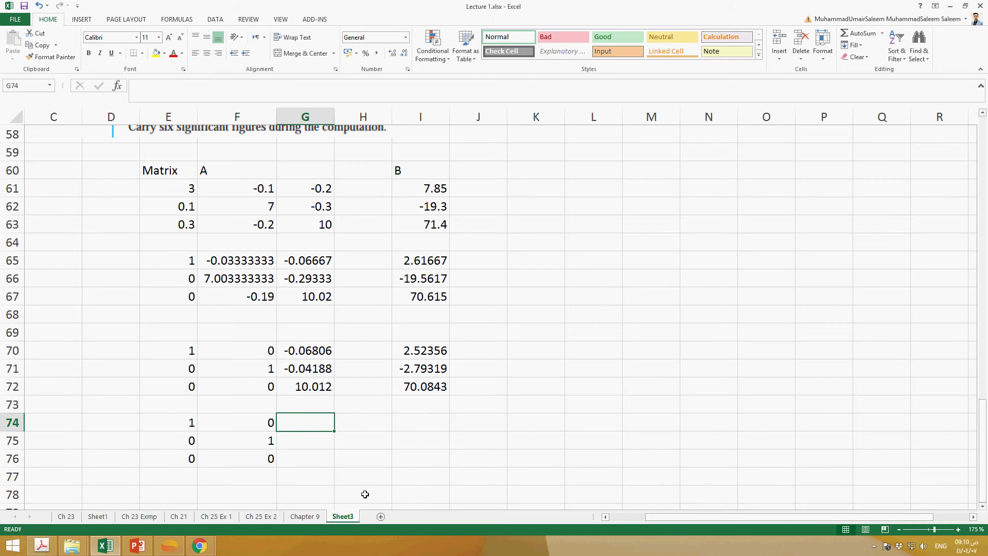
key(Down)
key(Down)
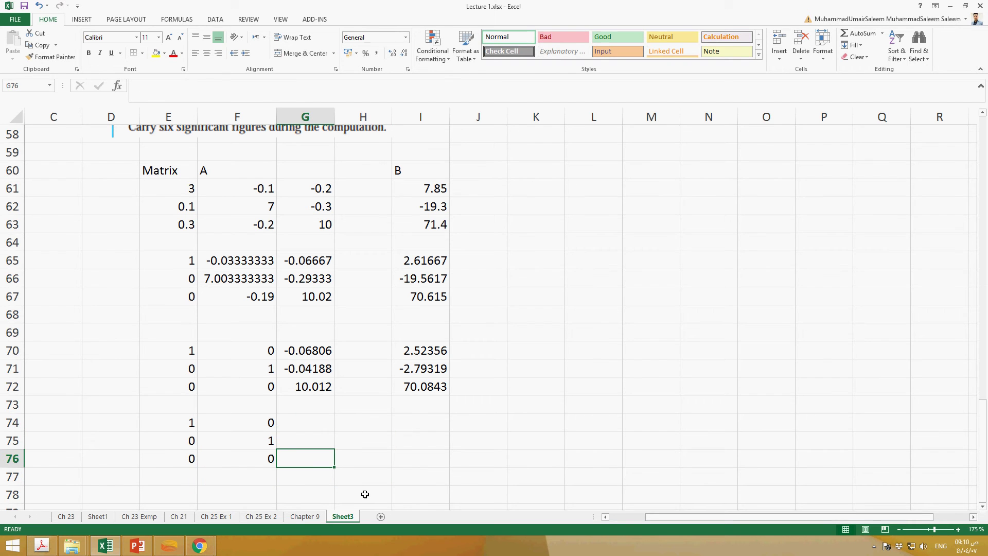
text(=)
click(316, 387)
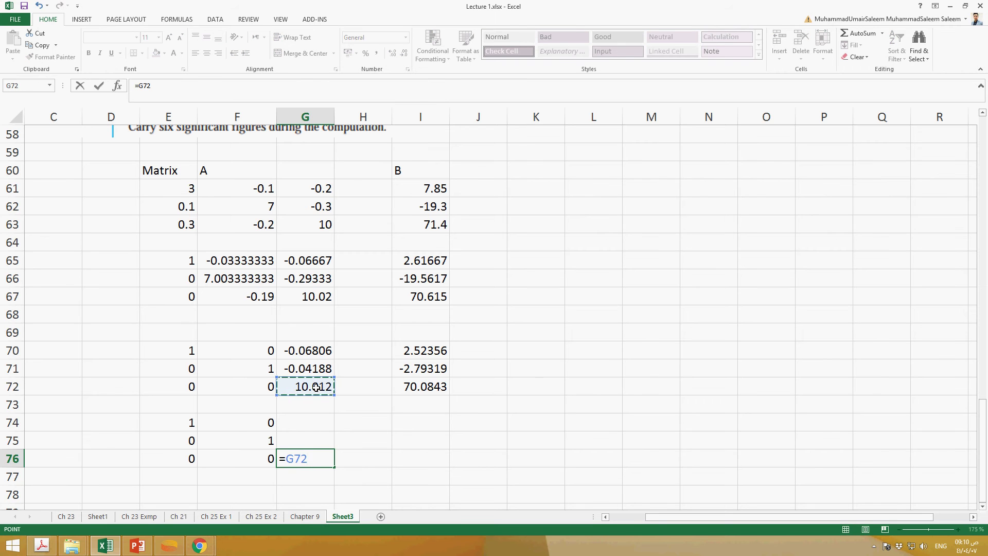
text(/)
click(314, 387)
key(Return)
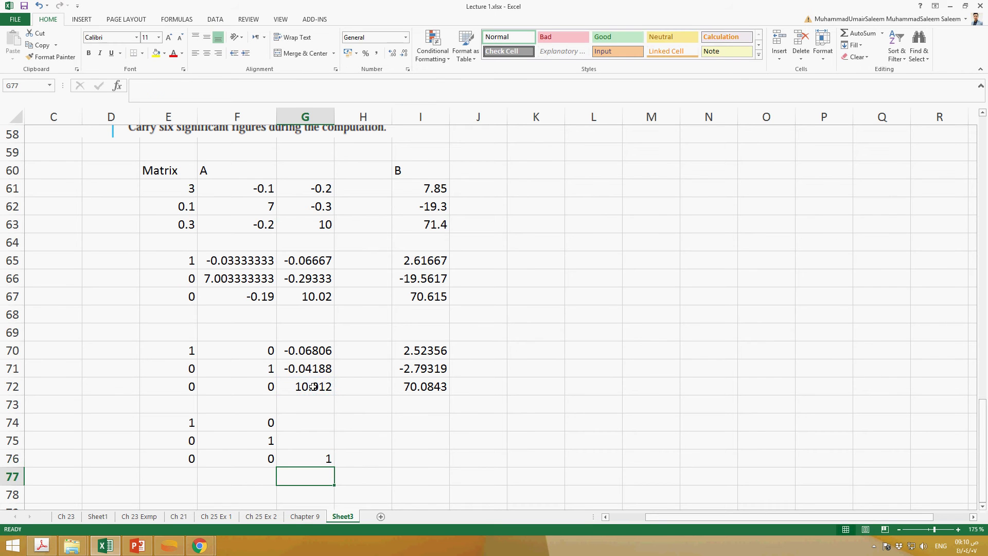
Step: Divide the third row's B value by the pivot with the formula =I72/G72 in cell I76
click(415, 460)
text(=)
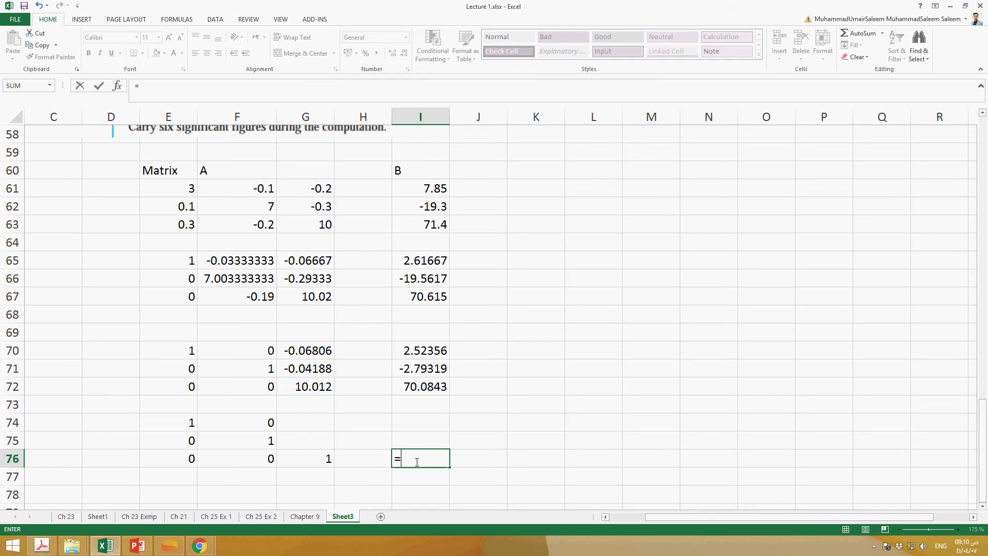
click(425, 389)
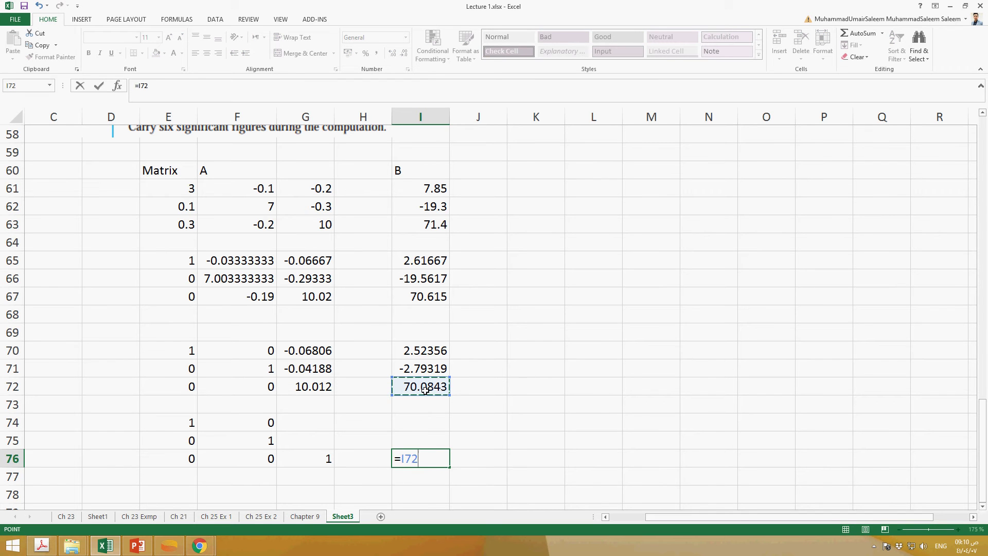
text(/)
click(311, 390)
key(Return)
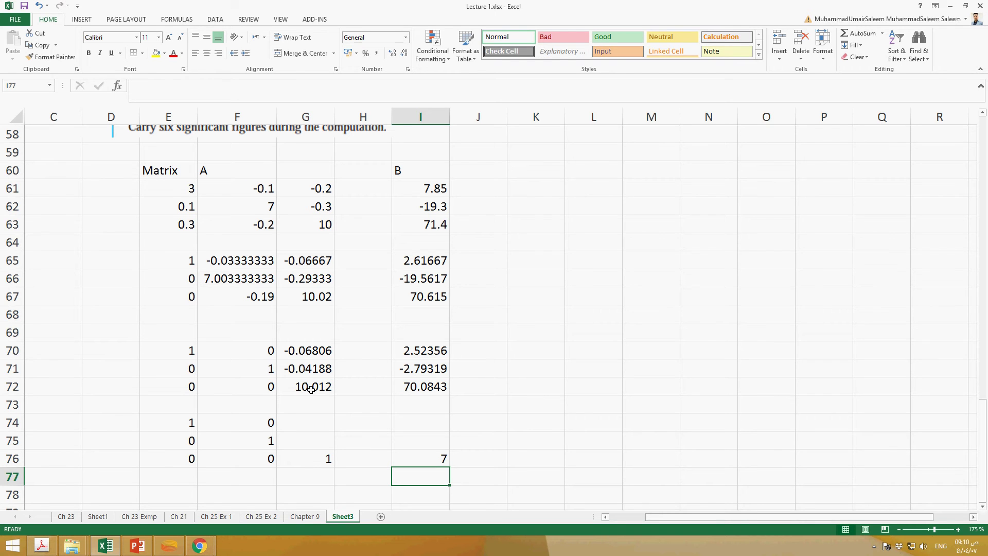
Step: Eliminate the second row's third coefficient by entering =G71-G76*G71 in cell G75
key(Up)
key(Left)
key(Left)
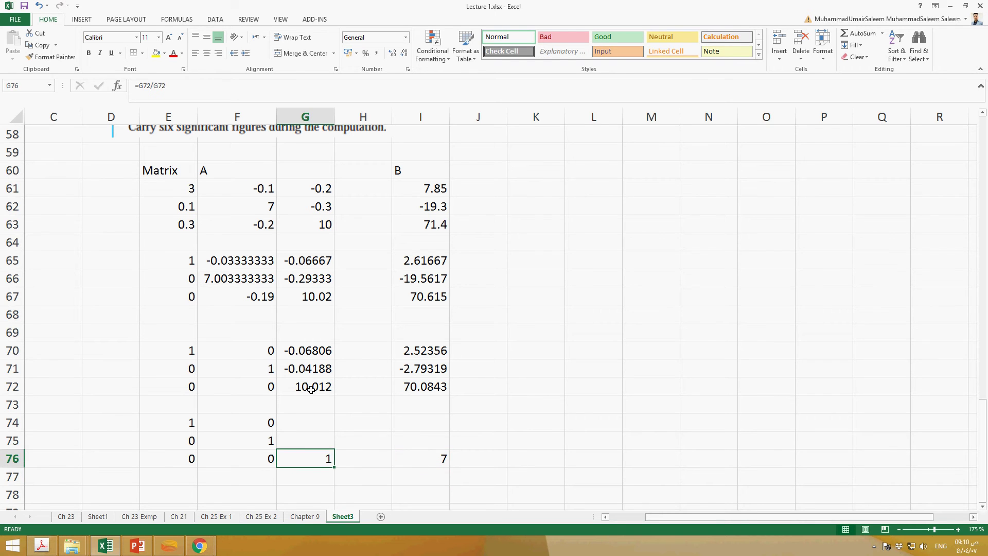
key(Up)
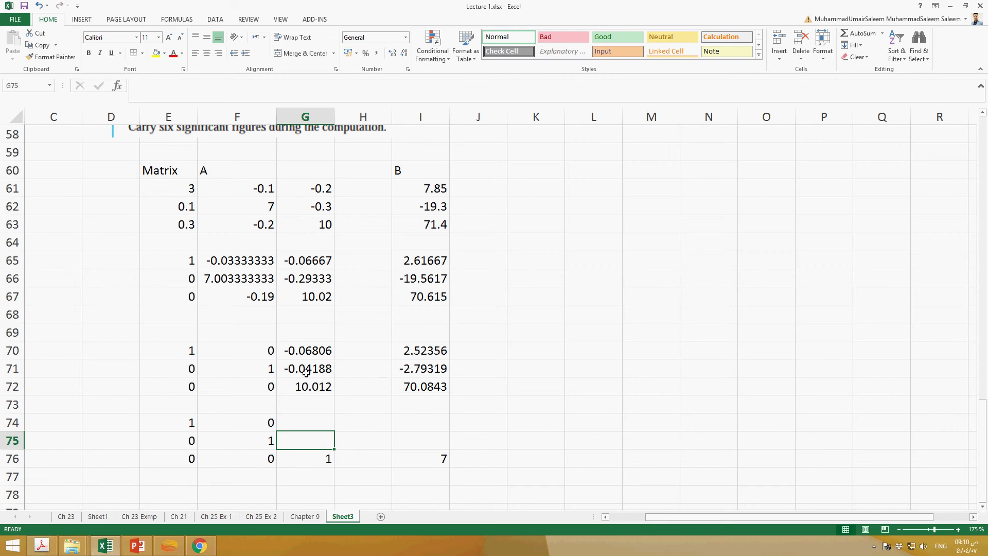
click(306, 371)
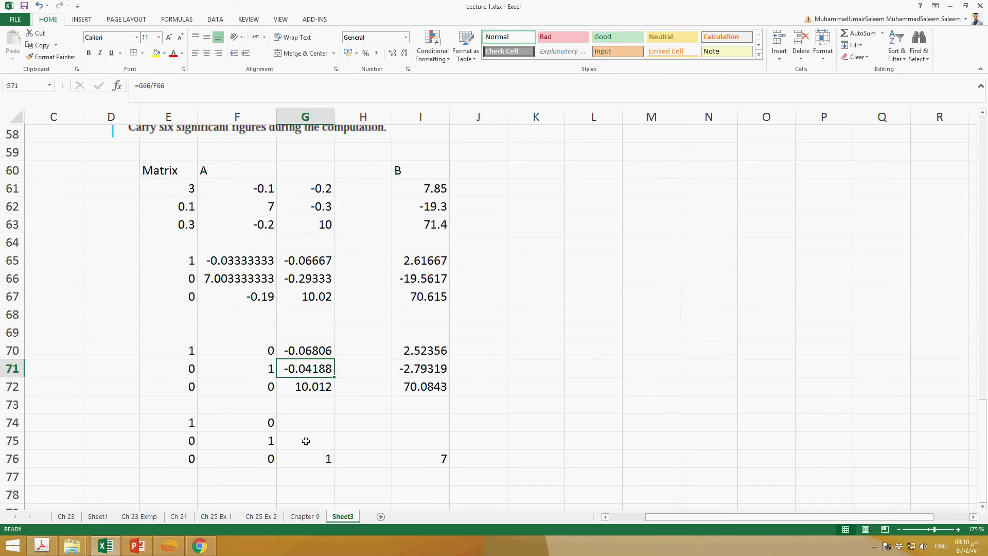
click(306, 441)
text(=)
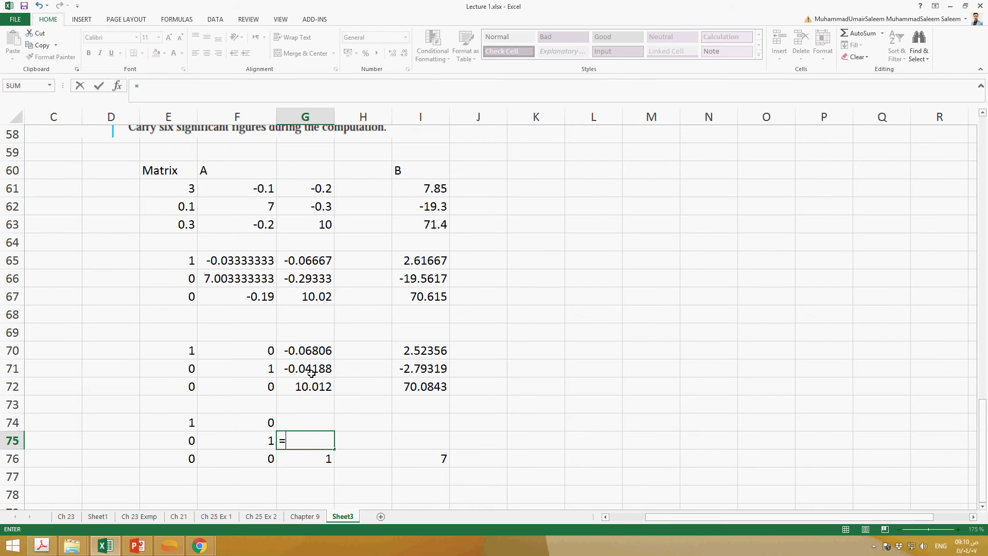
click(308, 375)
text(-)
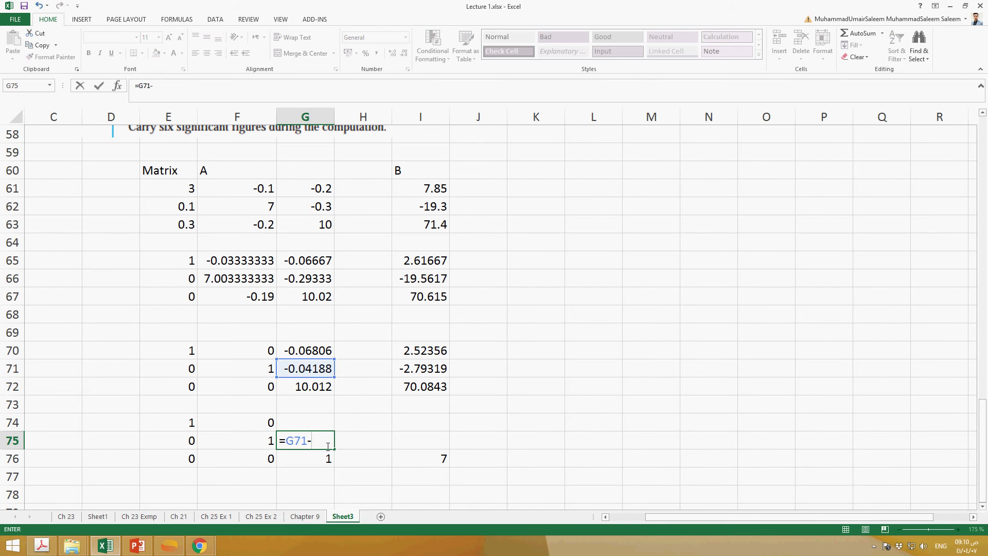
click(324, 466)
text(*)
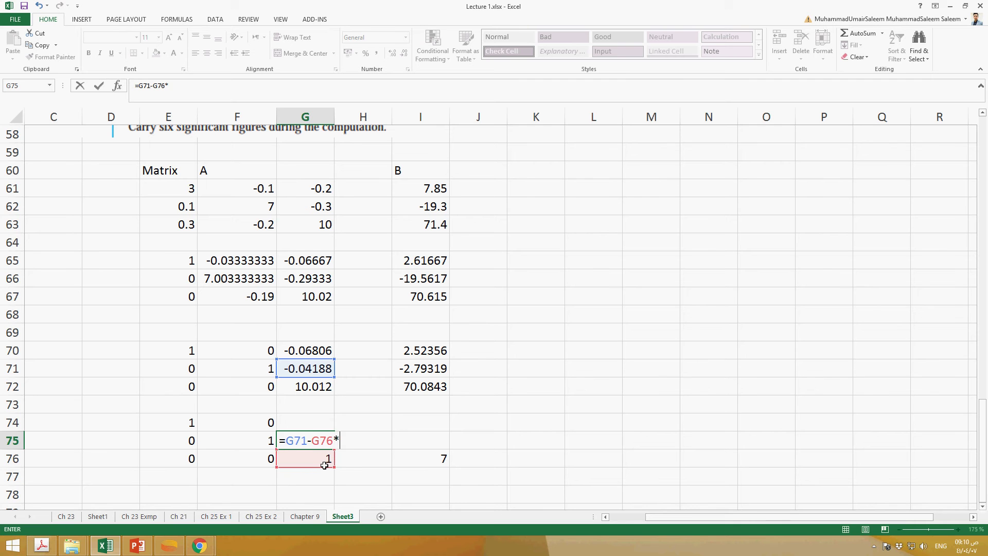
click(320, 375)
key(Return)
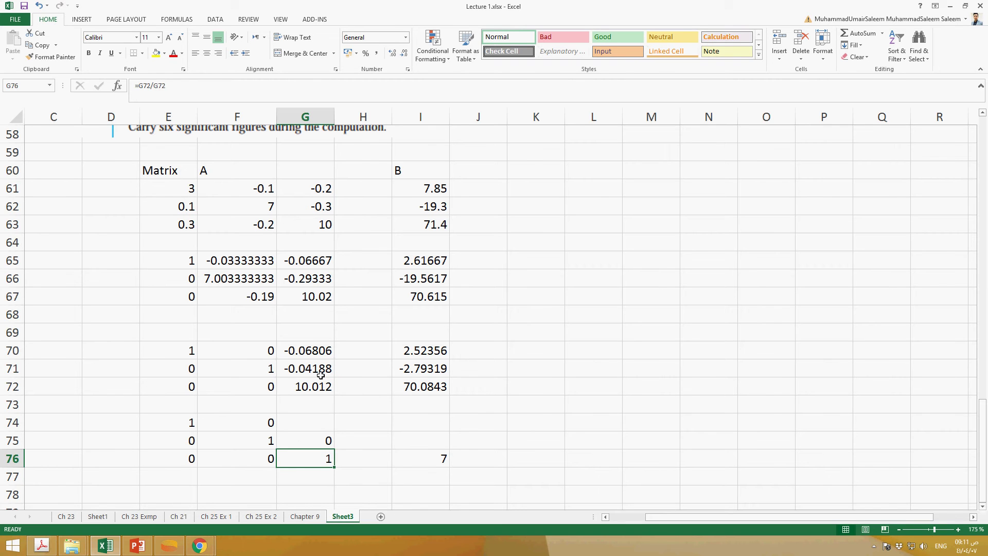
key(Right)
key(Right)
key(ctrl+c)
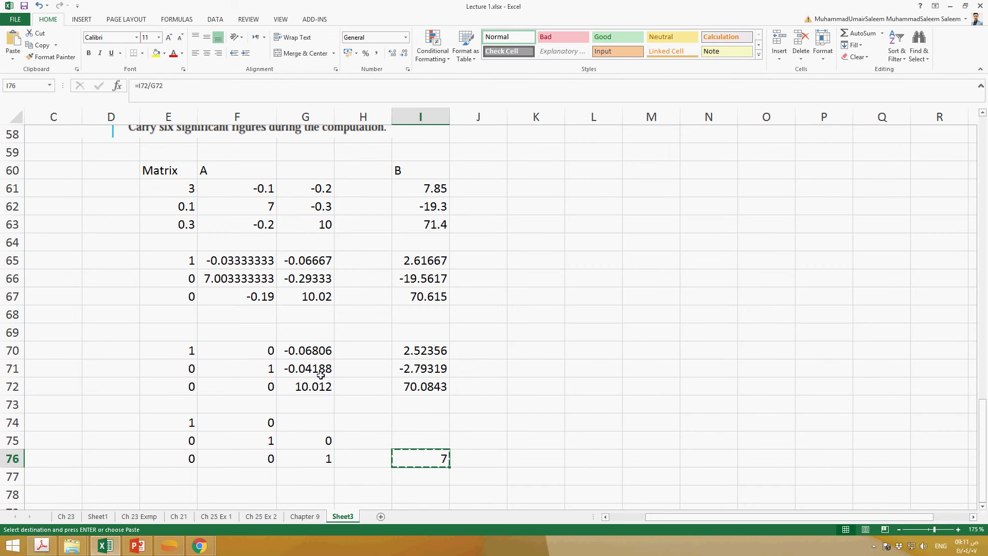
key(Up)
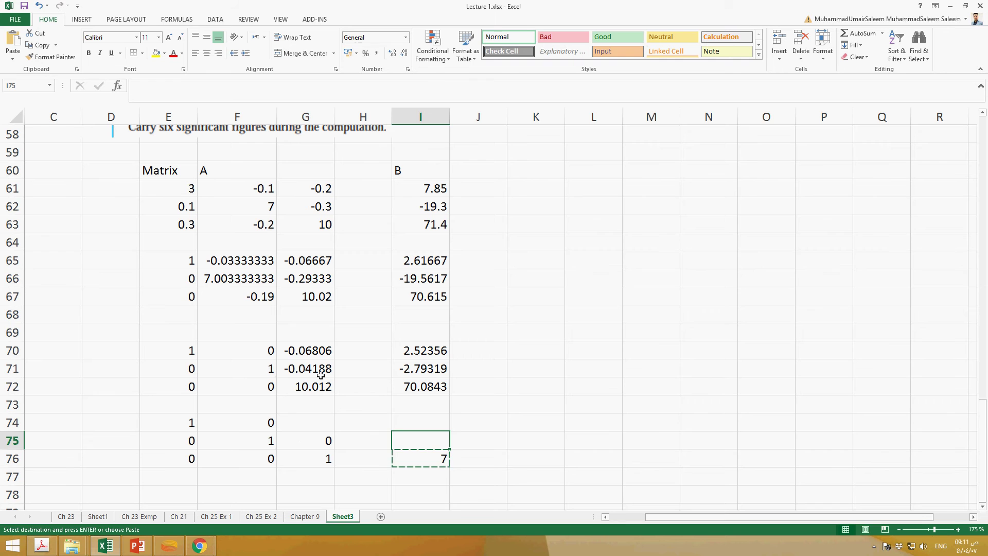
key(Escape)
text(=)
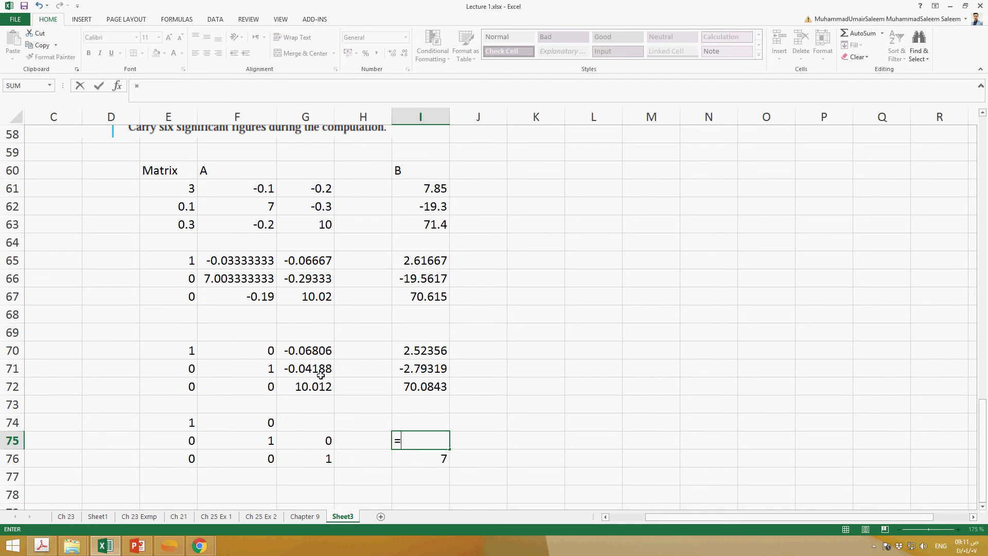
key(Escape)
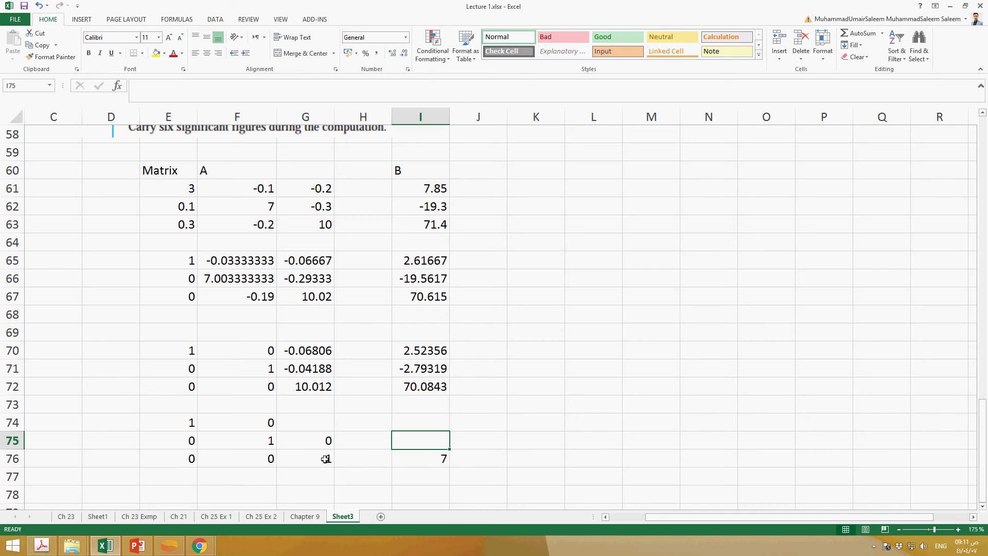
Step: Copy the elimination formula from cell G75 into cell I75 and correct its multiplier so it reads =I71-I76*G71
click(326, 441)
key(ctrl+c)
click(433, 445)
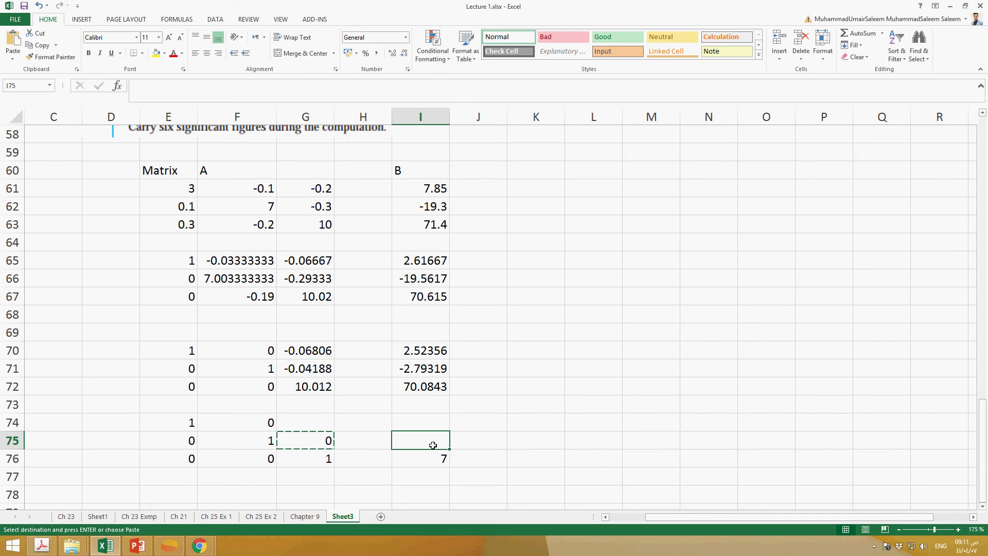
key(ctrl+v)
double_click(444, 442)
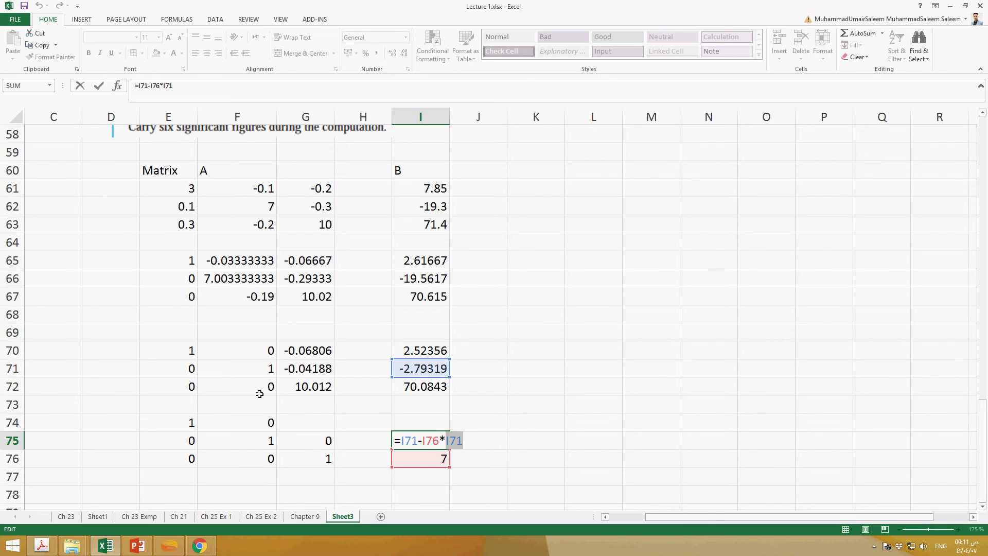
click(315, 372)
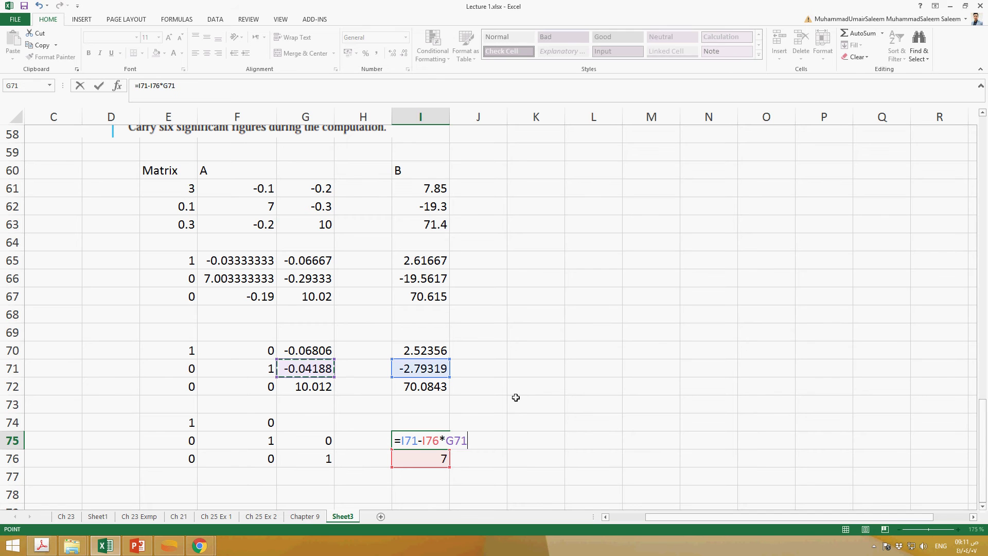
key(Return)
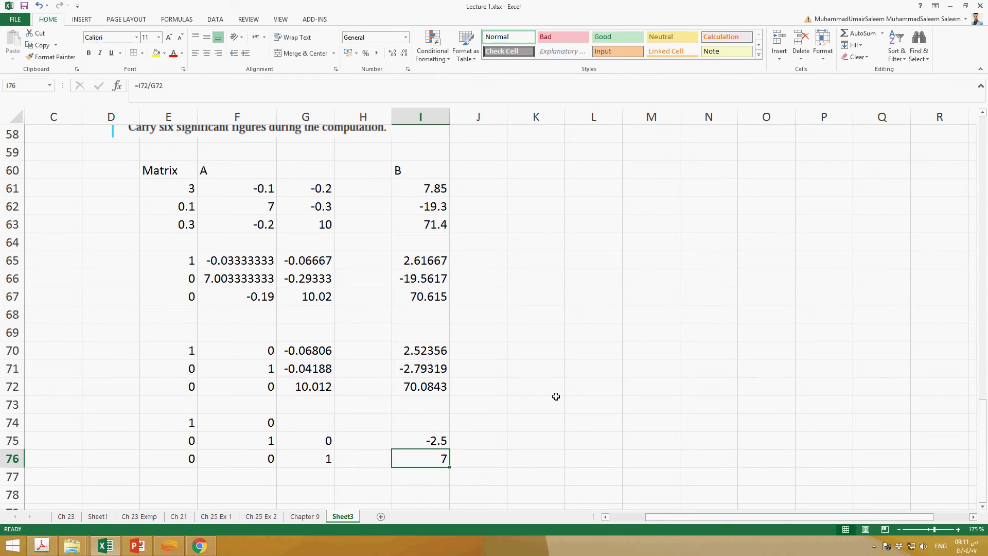
Step: Eliminate the first row's third coefficient by entering =G70-G76*G70 in cell G74
key(Up)
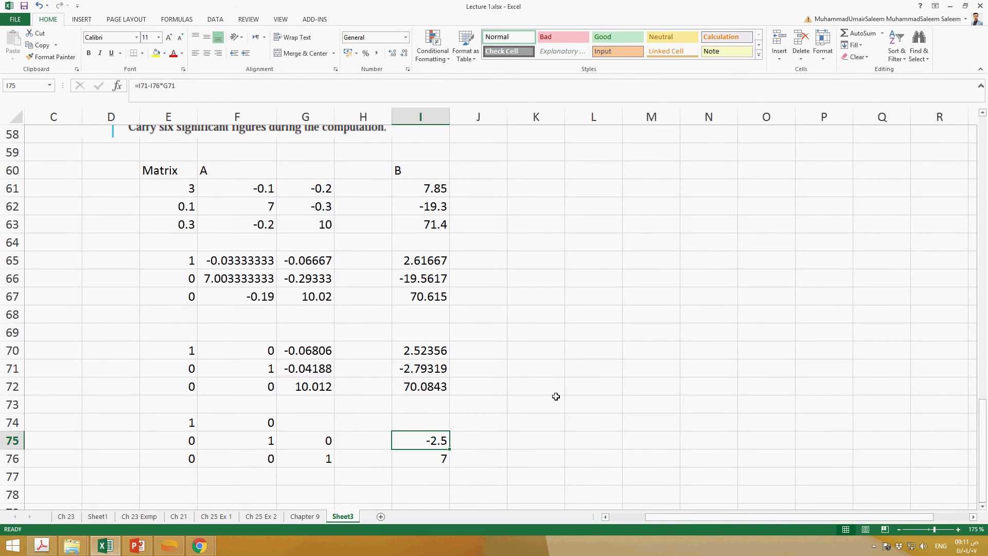
click(326, 427)
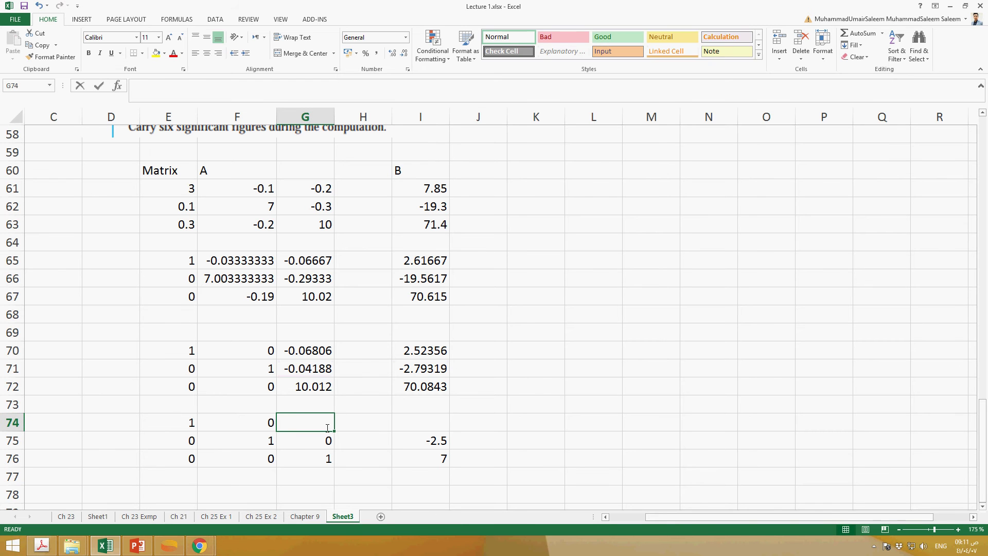
text(=)
click(317, 355)
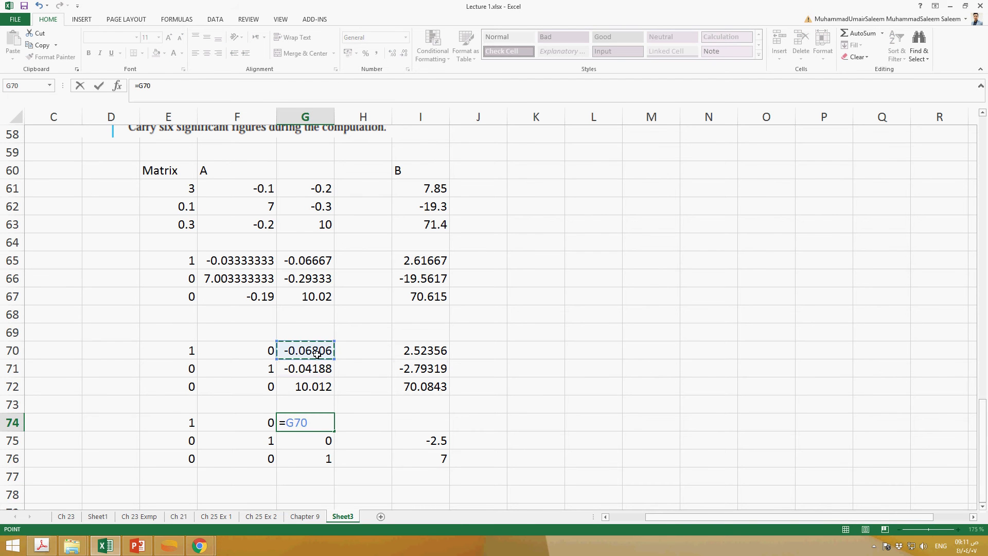
text(-)
click(324, 461)
text(*)
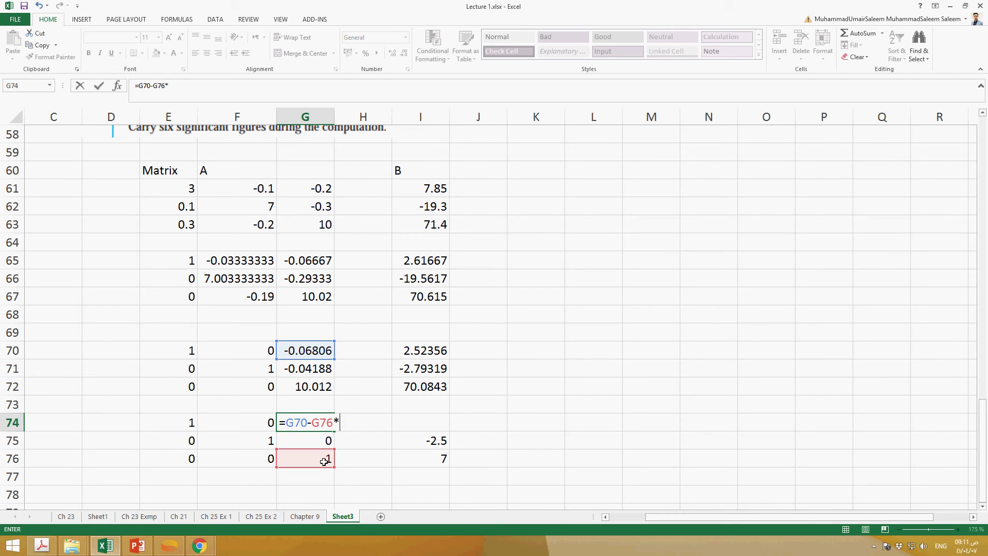
click(315, 354)
key(Return)
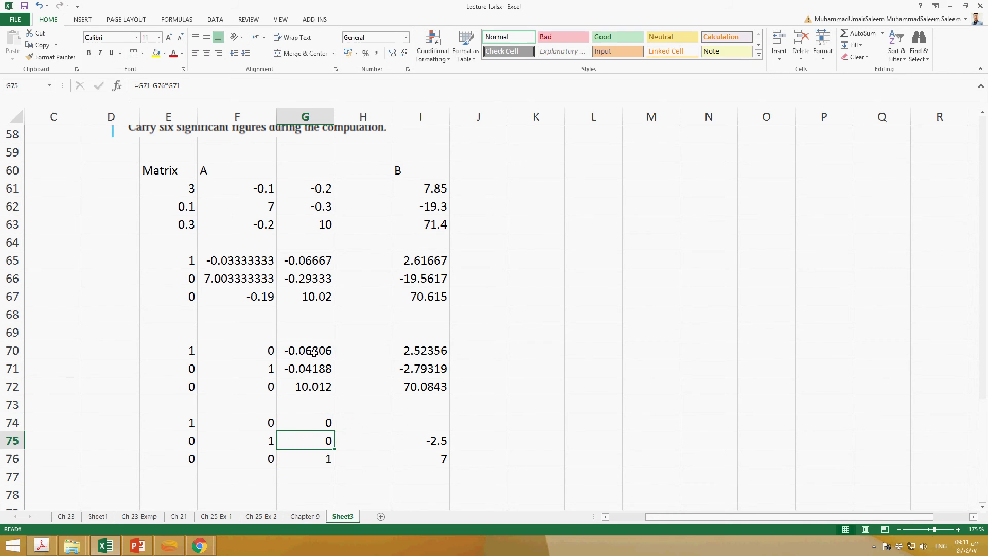
Step: Copy the elimination formula from cell G74 into cell I74 and correct its multiplier so it reads =I70-I76*G70
key(Up)
key(ctrl+c)
key(Right)
key(Right)
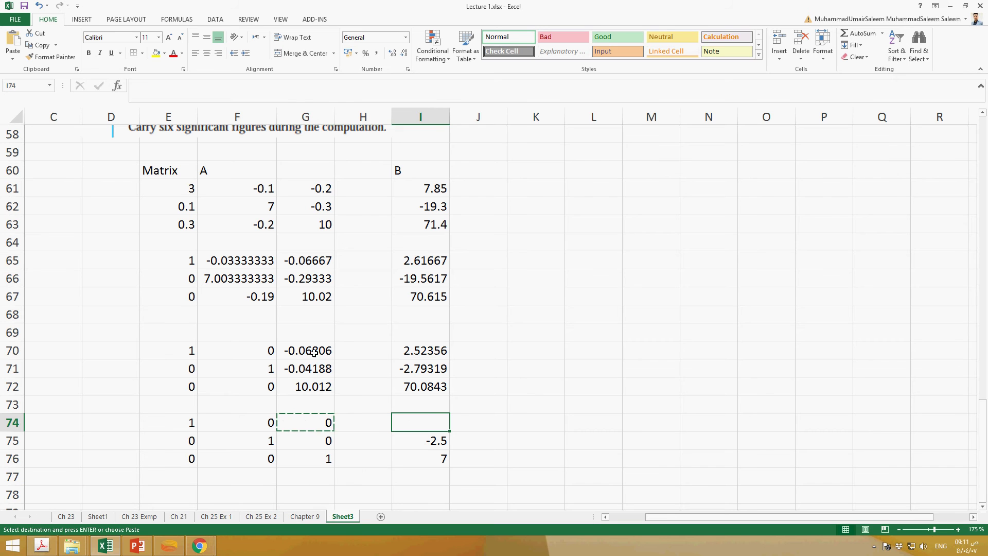
key(ctrl+v)
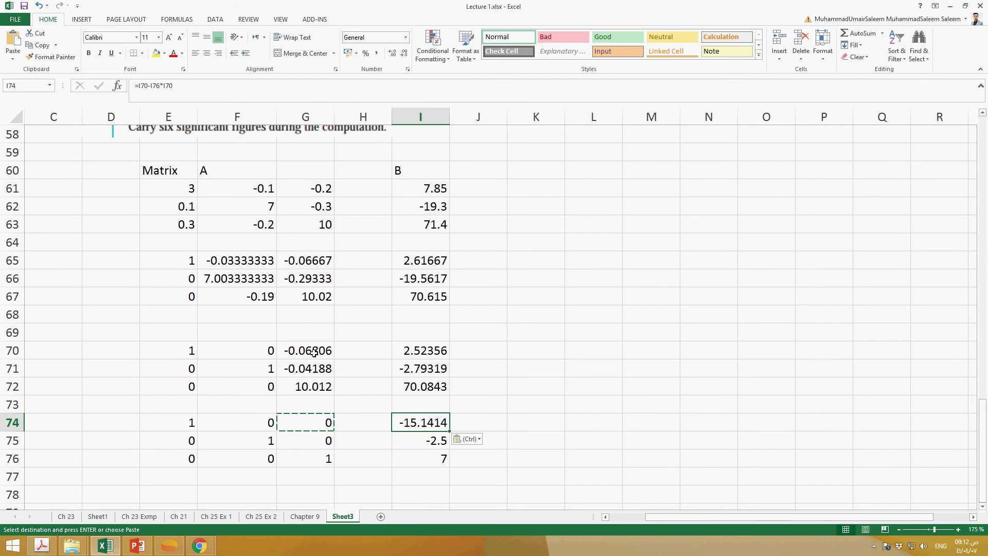
double_click(437, 425)
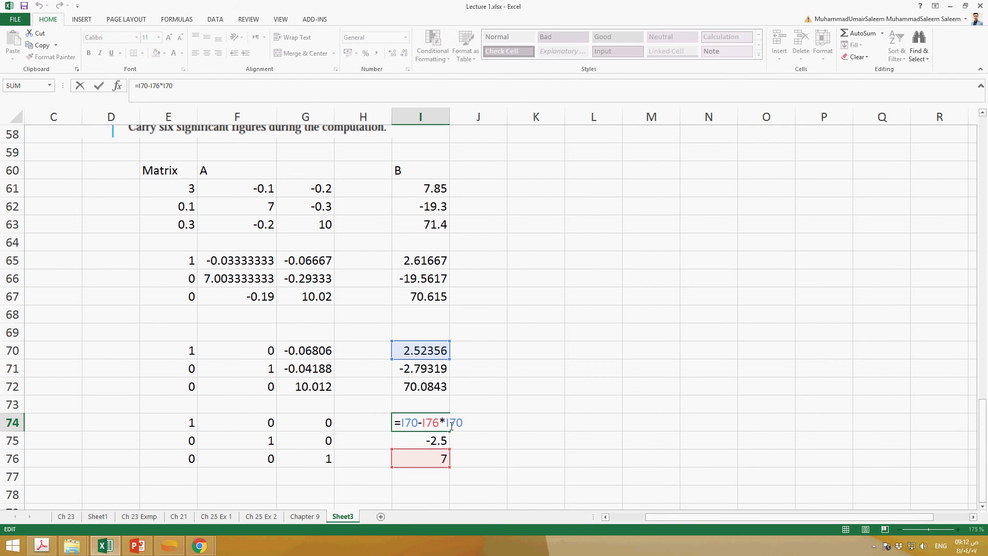
drag(446, 425, 468, 428)
click(318, 355)
key(Return)
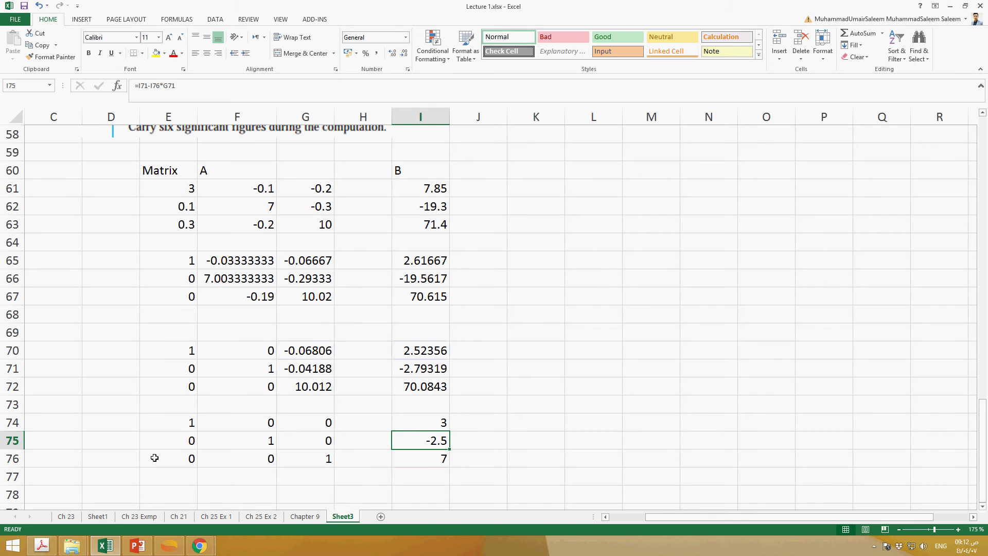
Step: Compare the reduced matrix and its B column with original matrix A and the earlier x1, x2 and x3 solutions
scroll(195, 301, up, 2)
drag(190, 299, 332, 340)
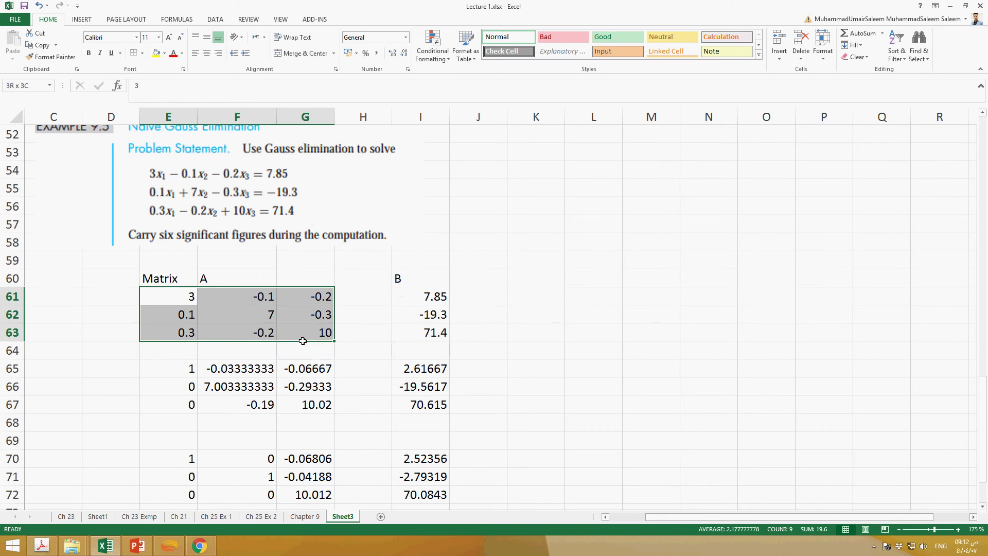
scroll(340, 349, down, 2)
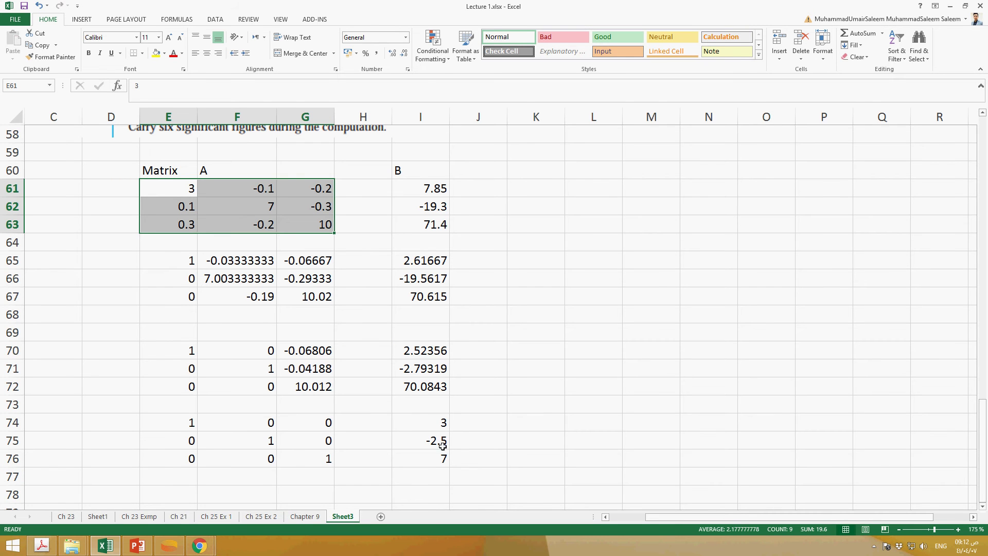
scroll(445, 453, up, 6)
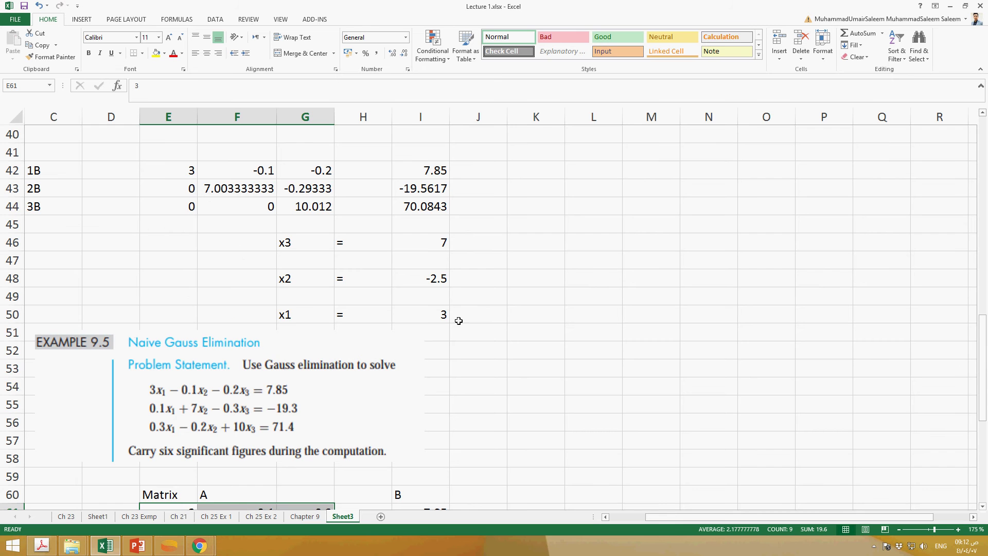
scroll(469, 404, down, 4)
scroll(462, 441, down, 3)
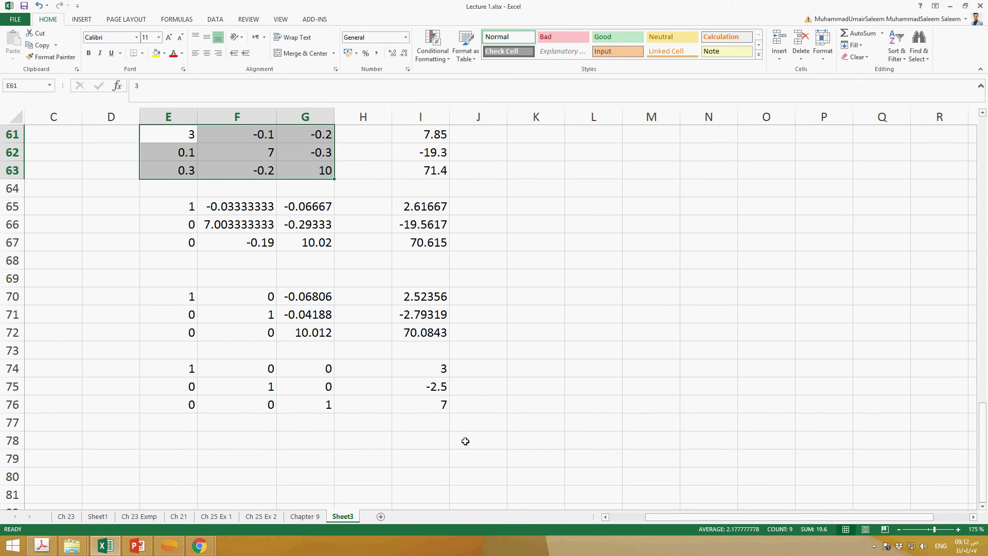
scroll(428, 416, up, 3)
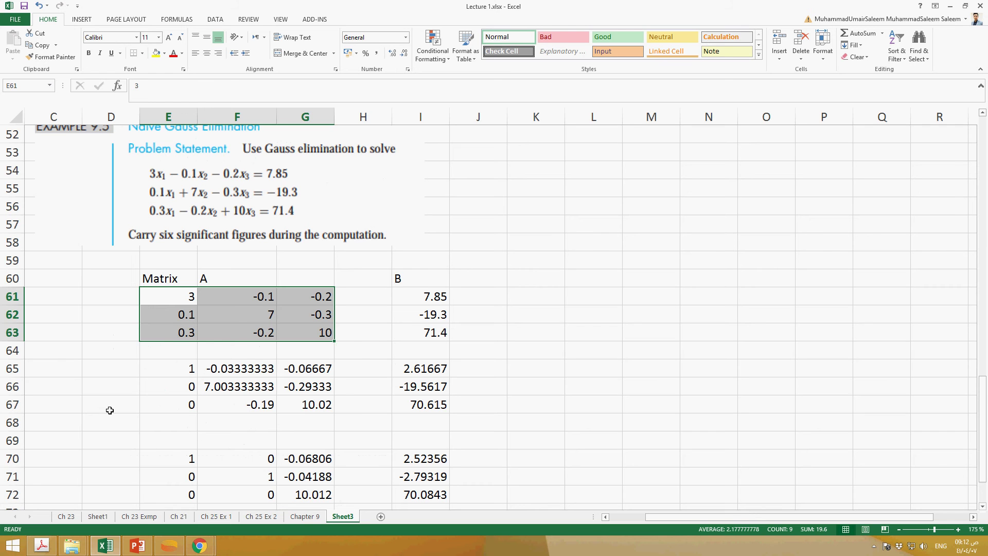
scroll(70, 334, down, 1)
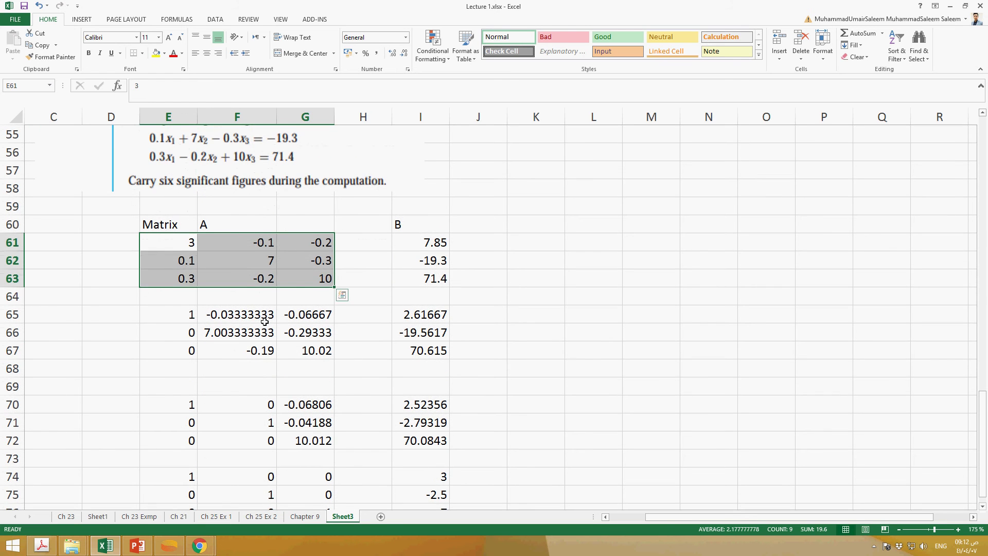
click(291, 282)
drag(188, 242, 314, 278)
scroll(296, 355, down, 2)
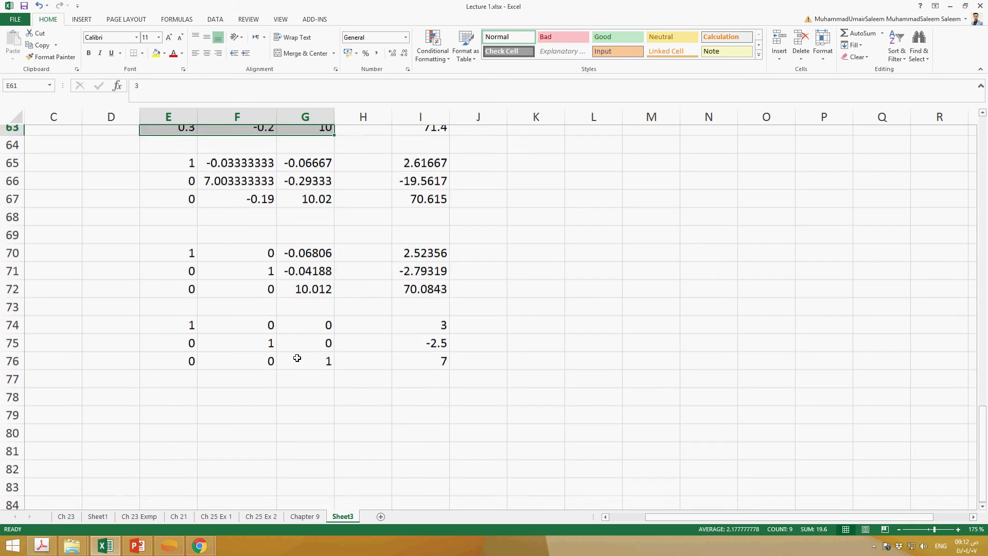
scroll(425, 401, up, 2)
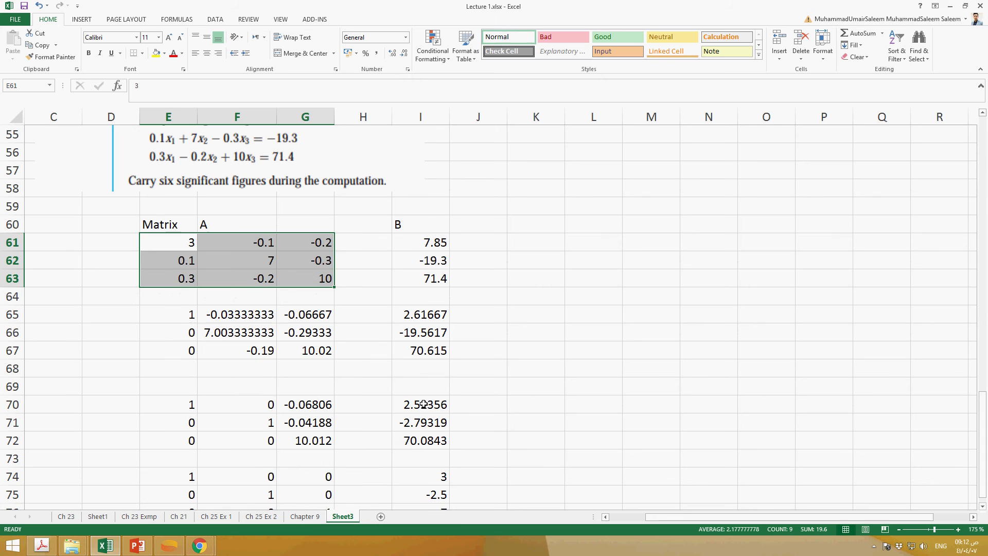
Step: Review how the first row of matrix A is normalized in row 65 and used to produce row 66
click(264, 276)
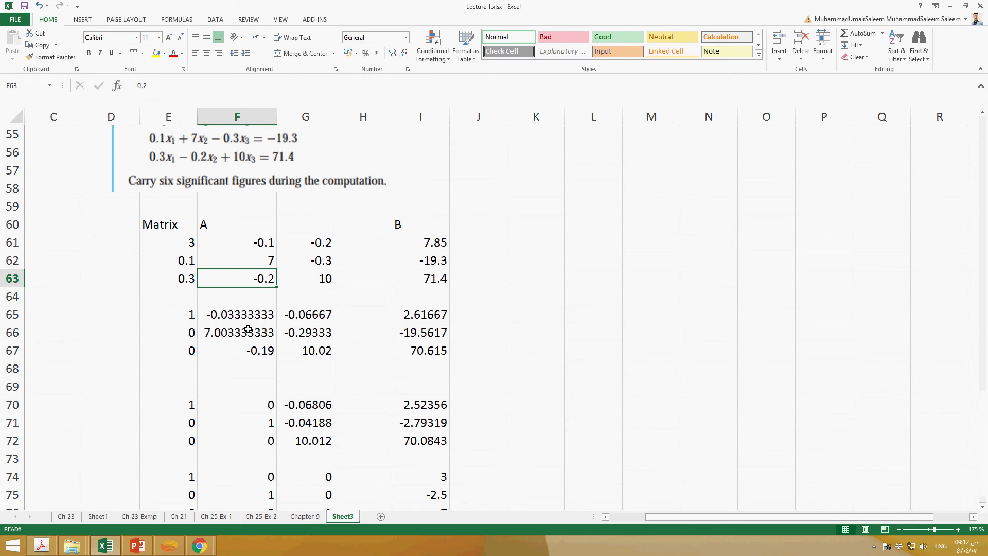
click(181, 245)
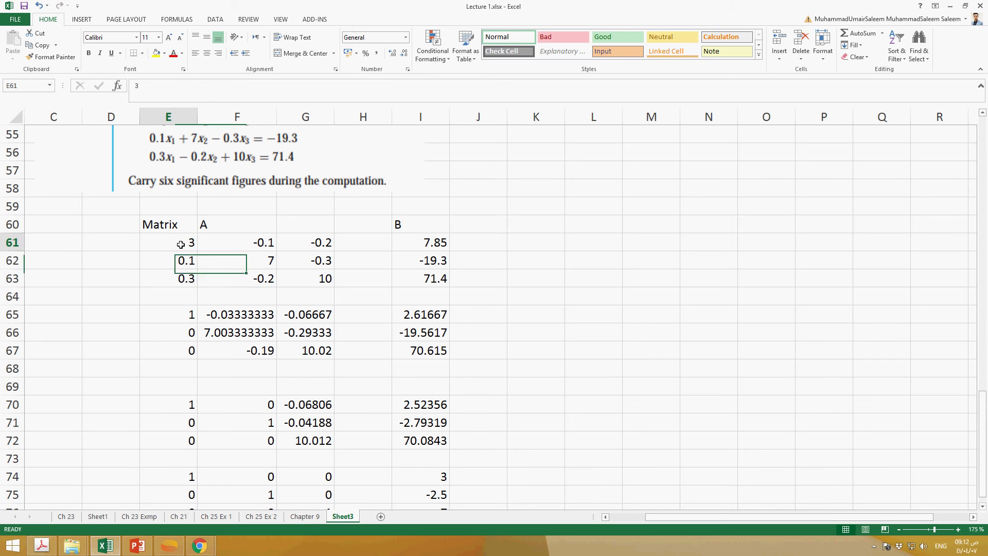
click(192, 316)
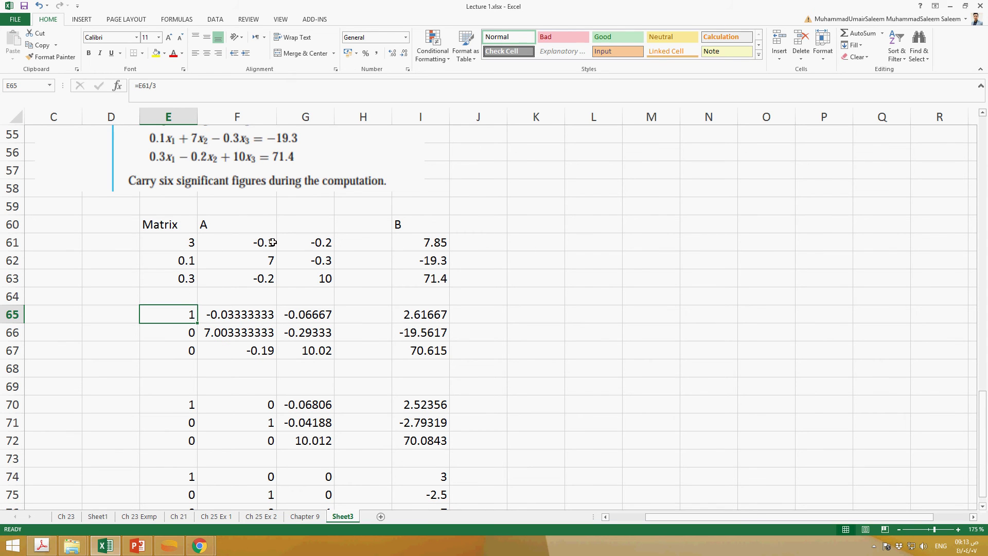
drag(181, 318, 423, 317)
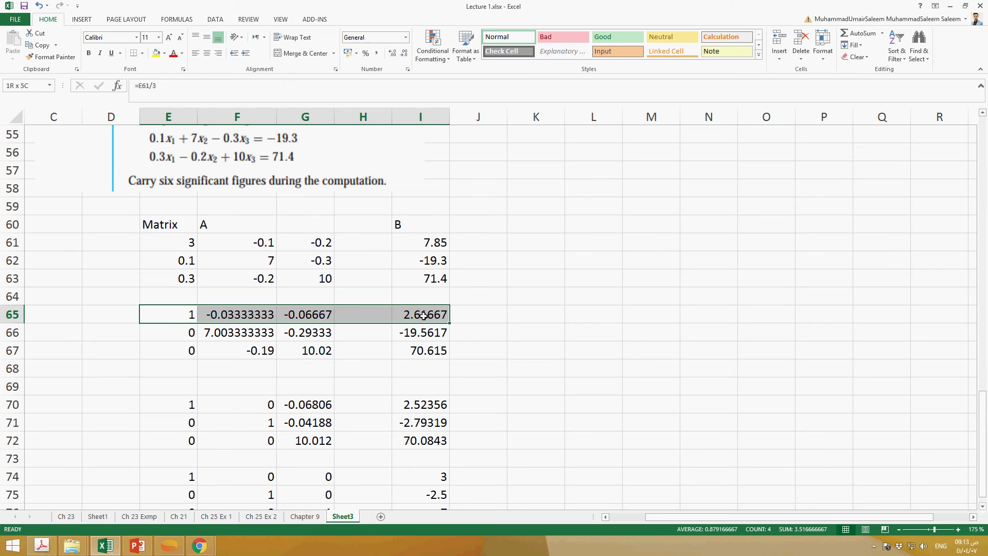
click(215, 367)
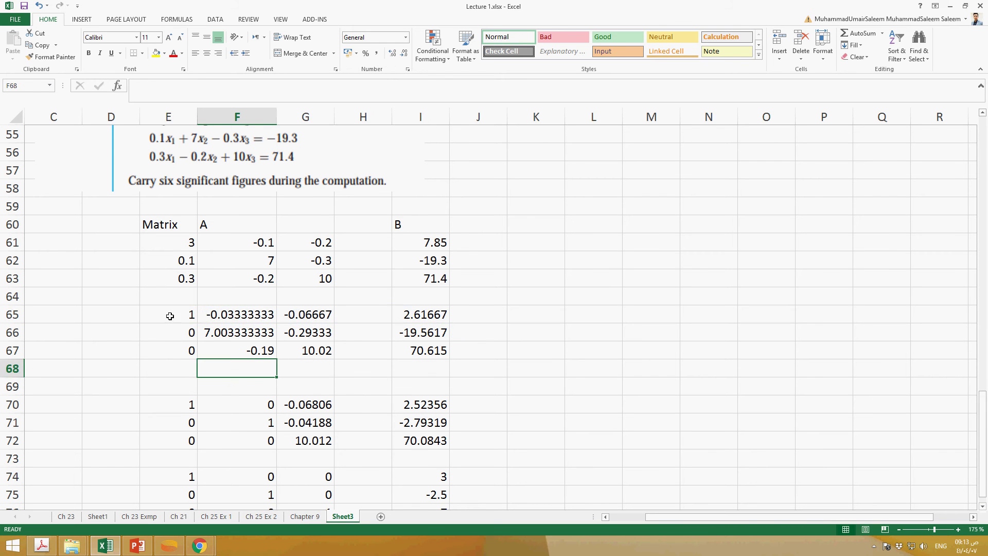
drag(172, 314, 431, 316)
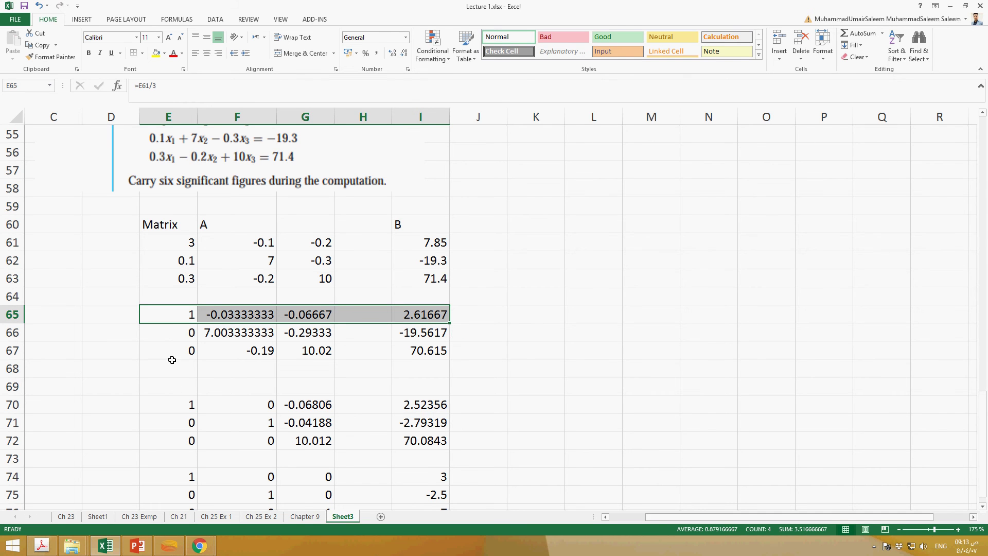
drag(193, 335, 447, 332)
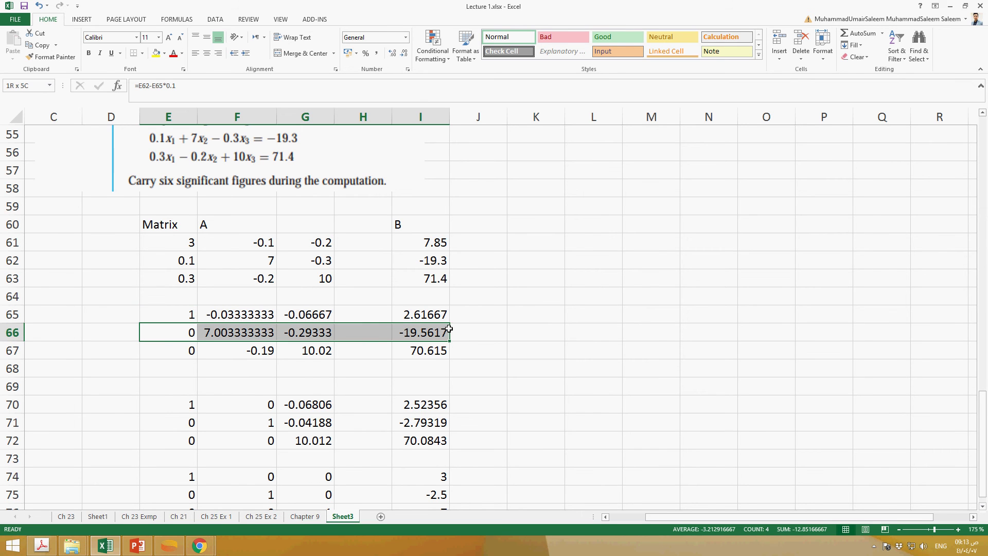
Step: Inspect the elimination formulas across row 66, starting with cell E66, without changing them
double_click(187, 340)
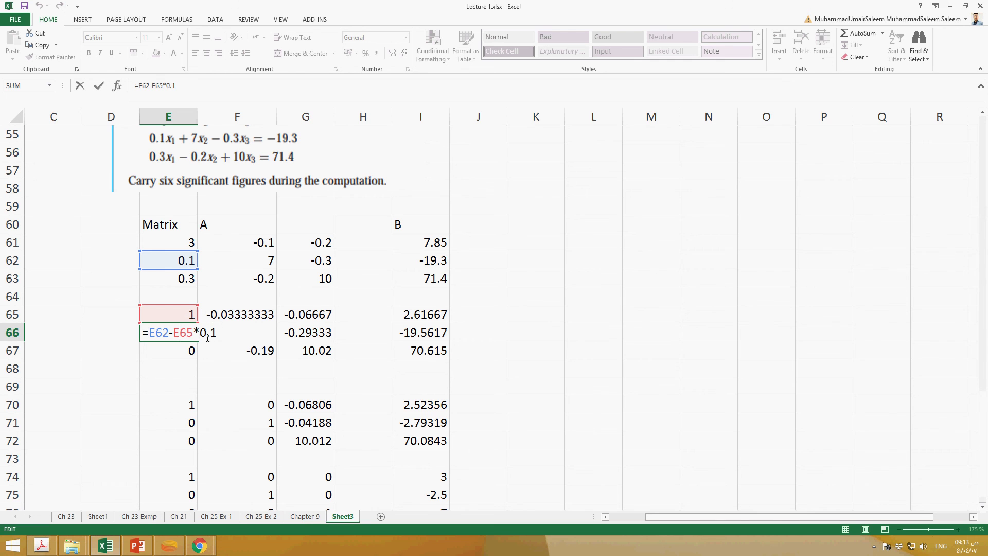
key(Escape)
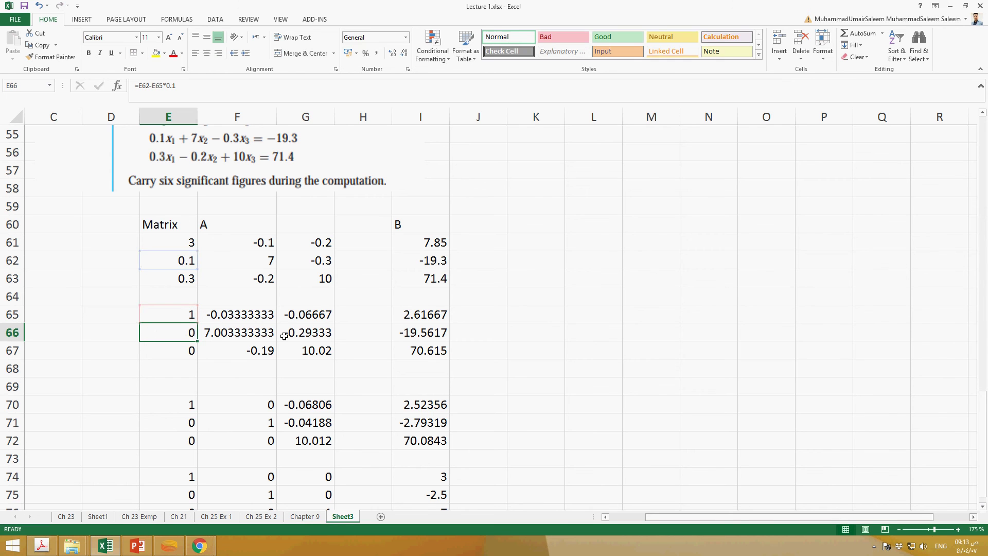
key(Right)
key(Right)
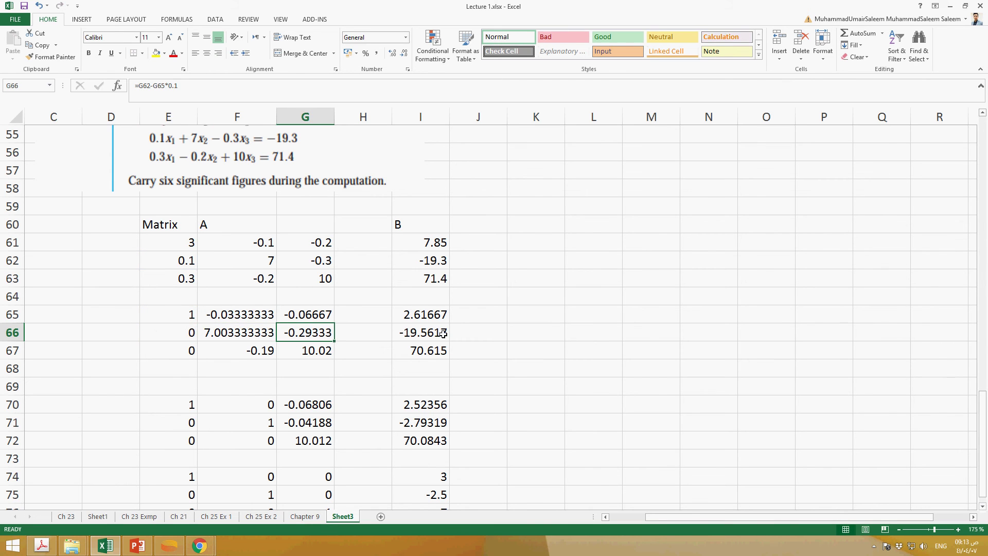
key(Right)
key(Right)
Step: Inspect the elimination formula in cell E67 and the rows 63 and 65 it draws on
click(192, 356)
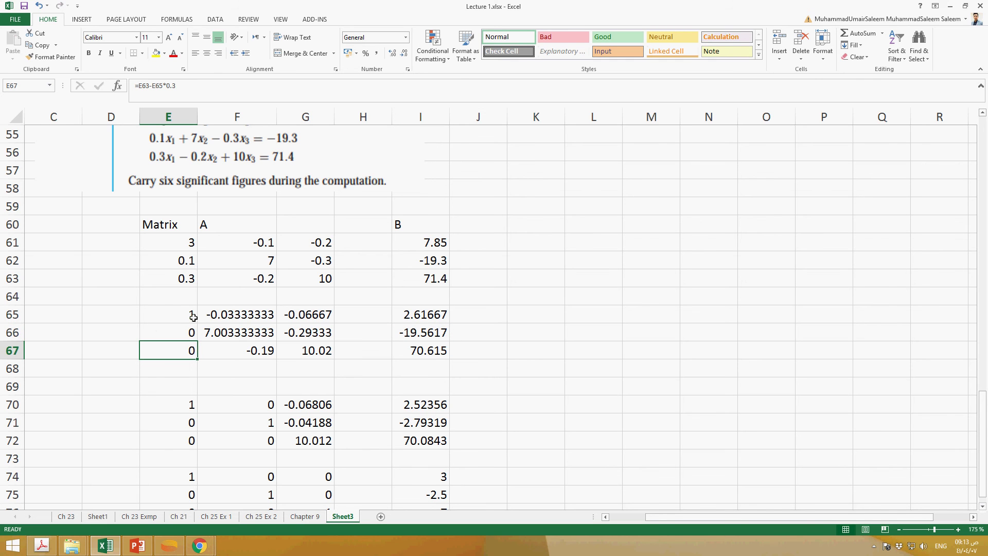
drag(184, 283, 399, 278)
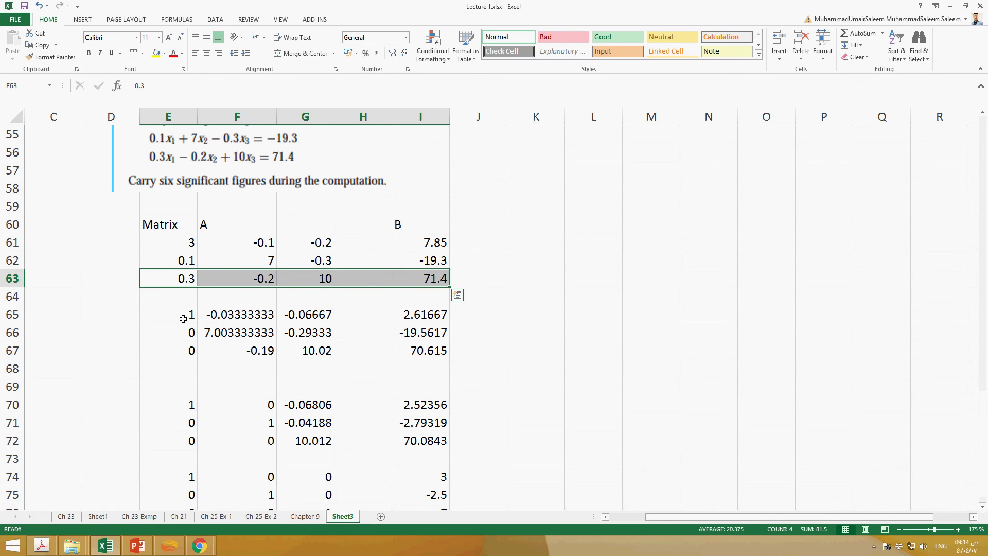
drag(183, 318, 414, 314)
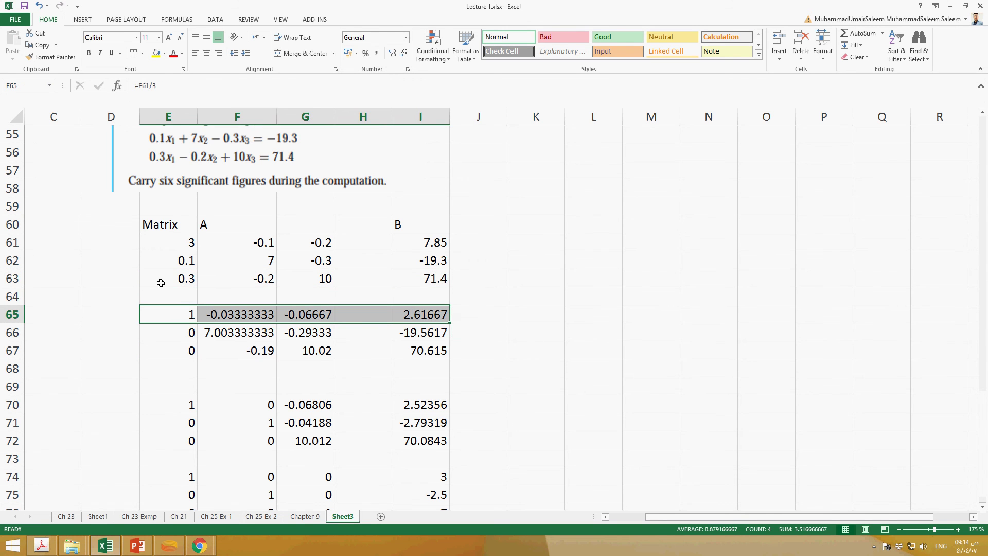
click(178, 352)
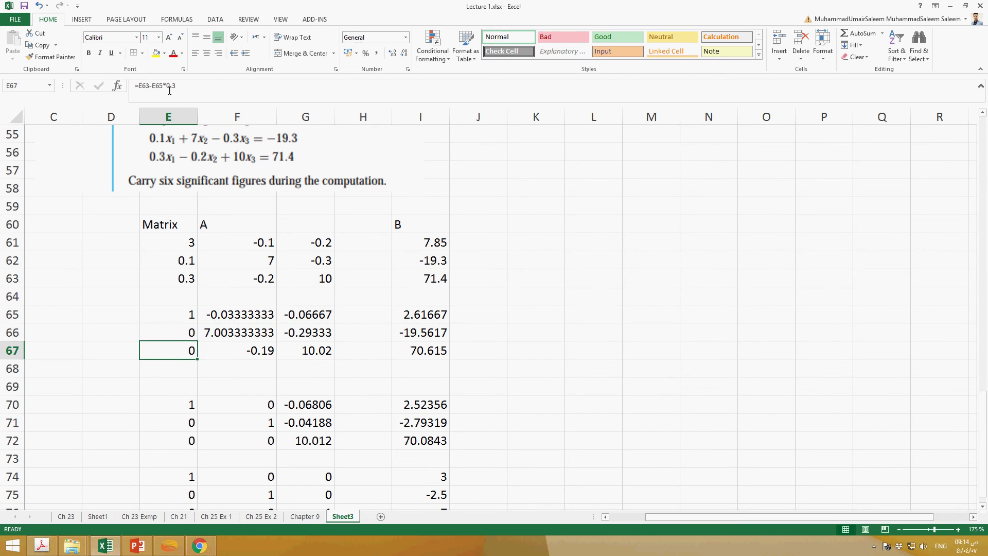
double_click(170, 354)
key(Escape)
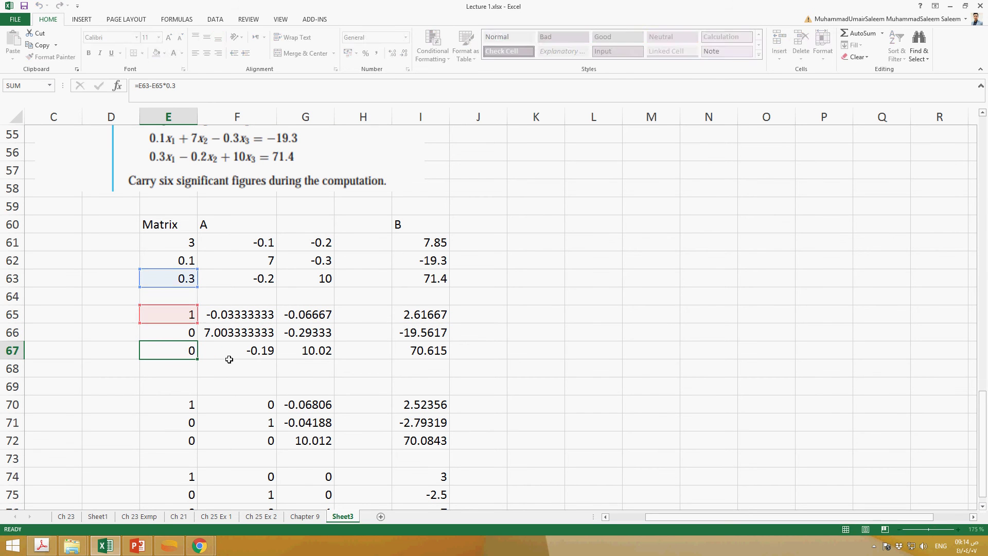
Step: Review how row 66 is divided by its second-column pivot to produce row 71
scroll(264, 397, down, 1)
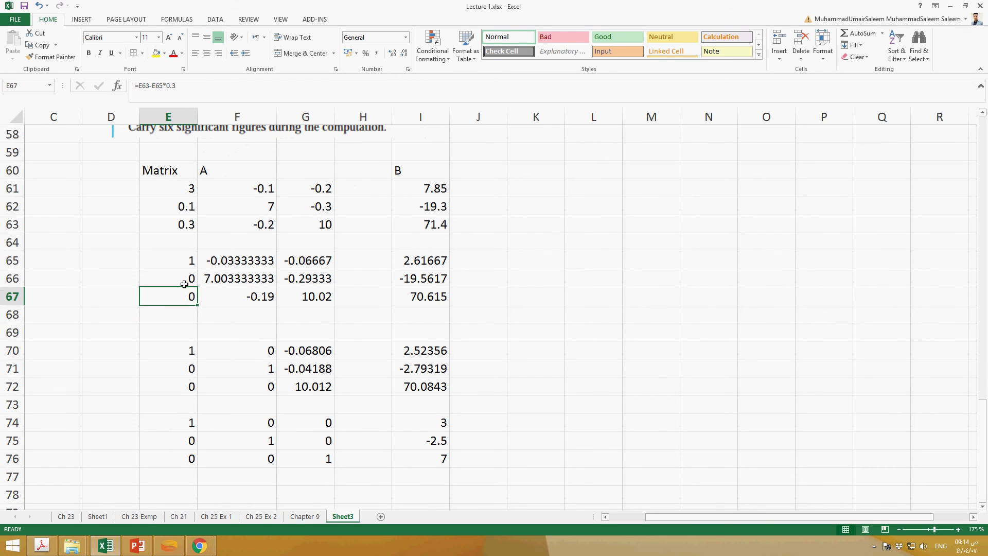
drag(183, 282, 480, 282)
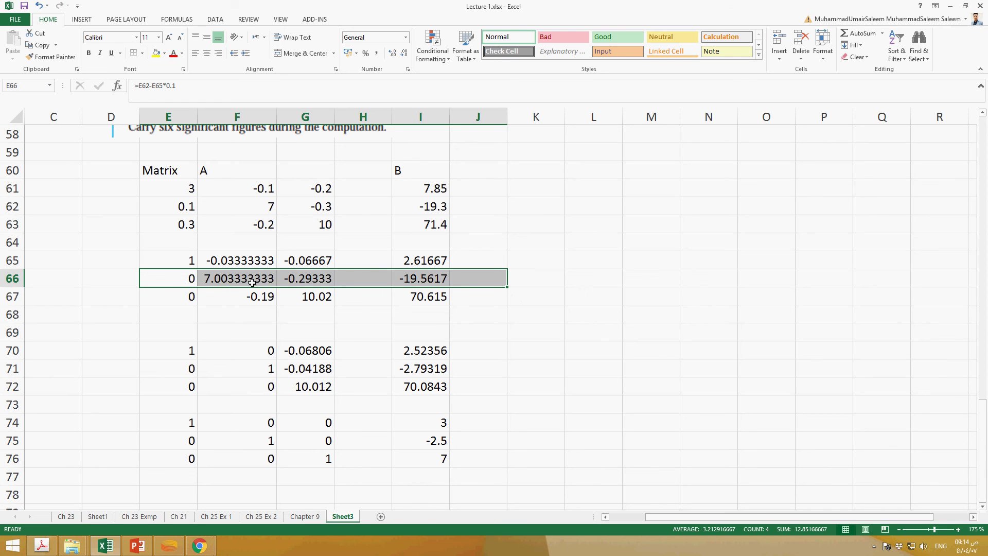
click(271, 371)
drag(304, 369, 448, 373)
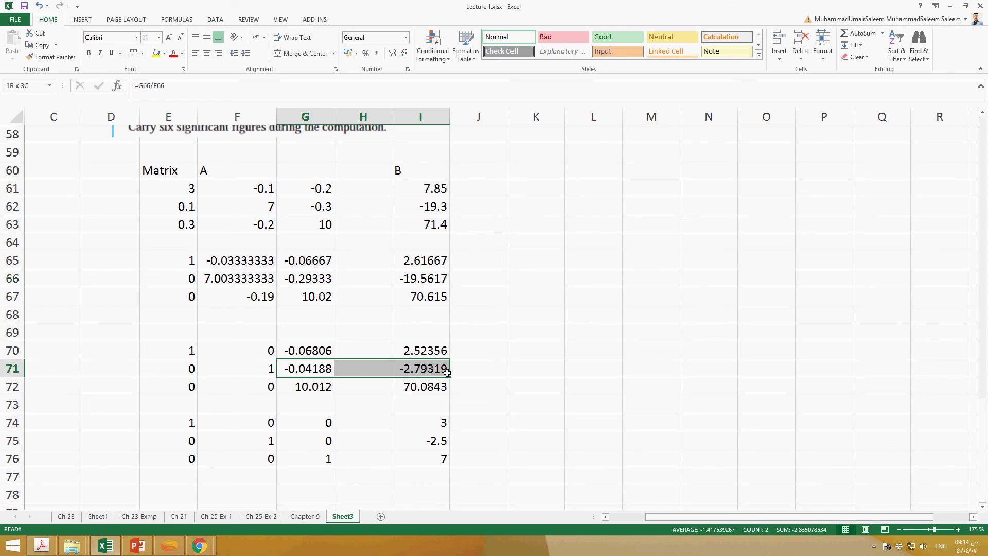
Step: Review the entries of rows 67 and 71 that are combined to eliminate the second-column value in row 72
click(267, 372)
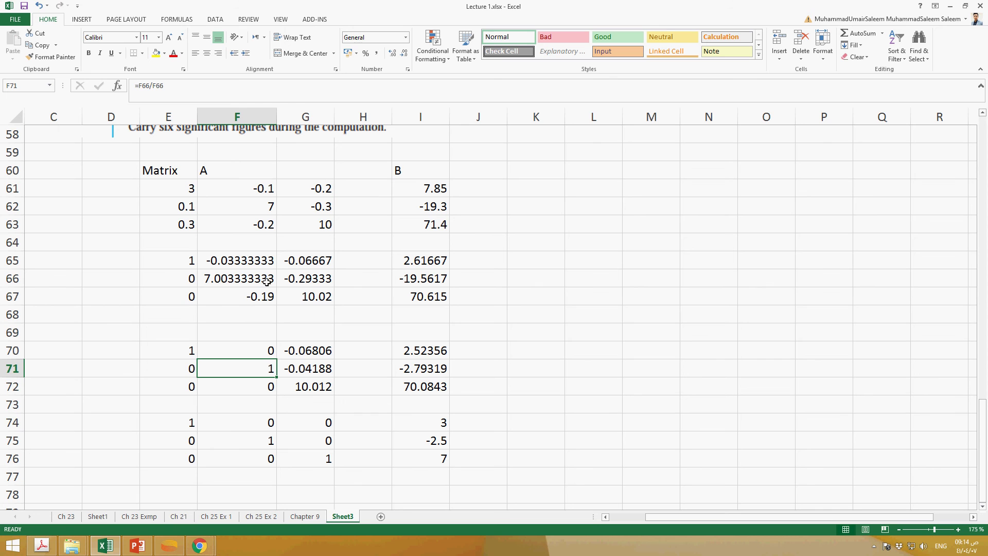
click(264, 394)
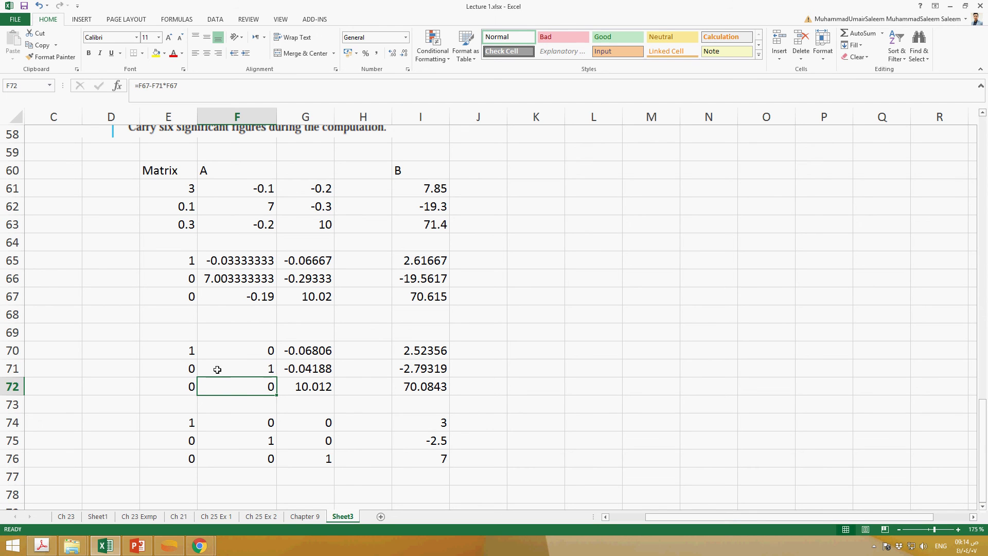
drag(218, 370, 433, 369)
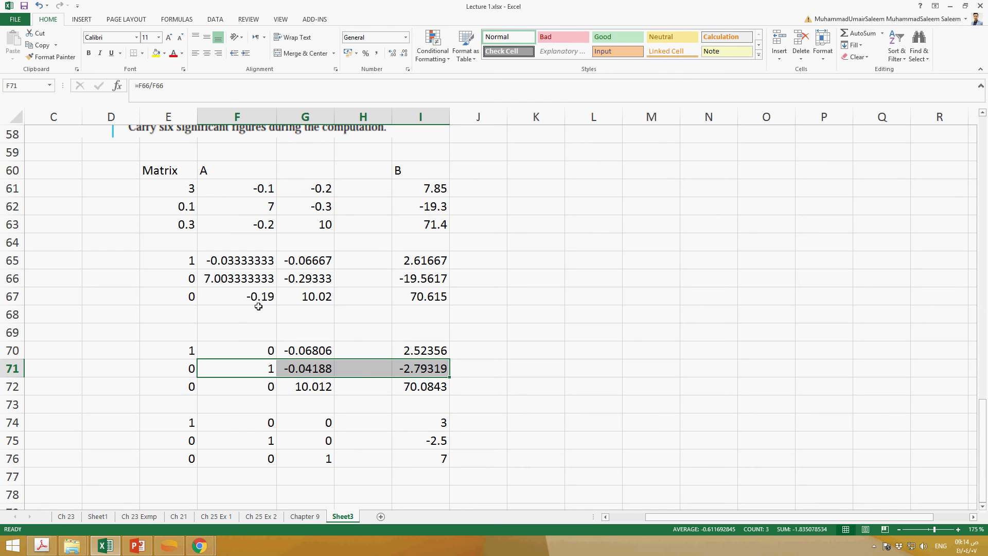
drag(446, 303, 163, 301)
click(231, 317)
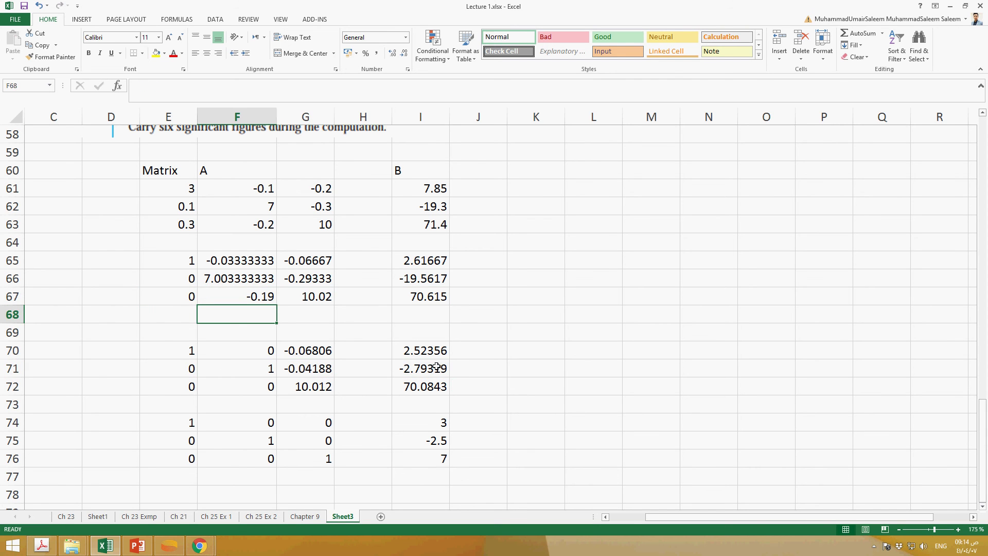
drag(437, 367, 193, 376)
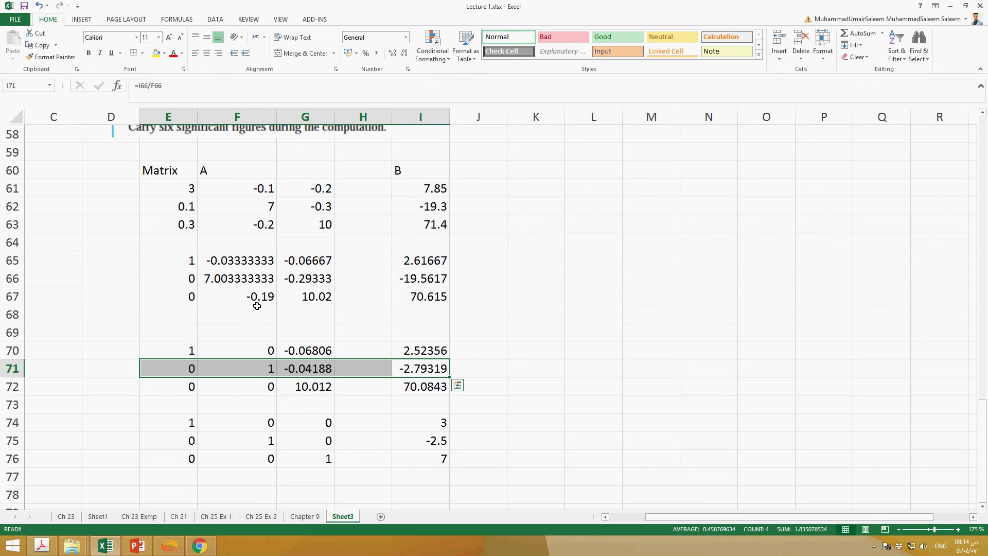
drag(417, 300, 230, 300)
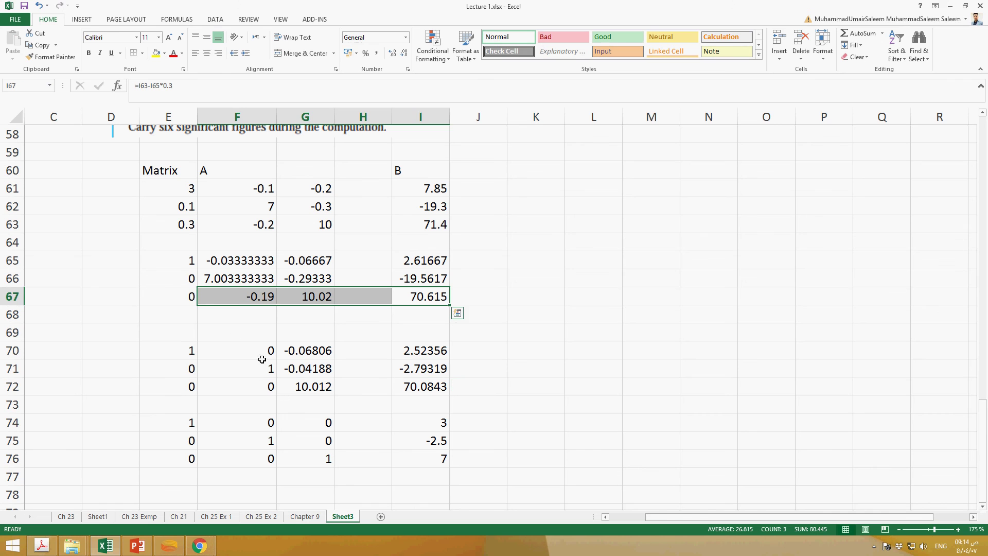
Step: Inspect the elimination formulas in cells F72, G72 and I72 without changing them
double_click(256, 392)
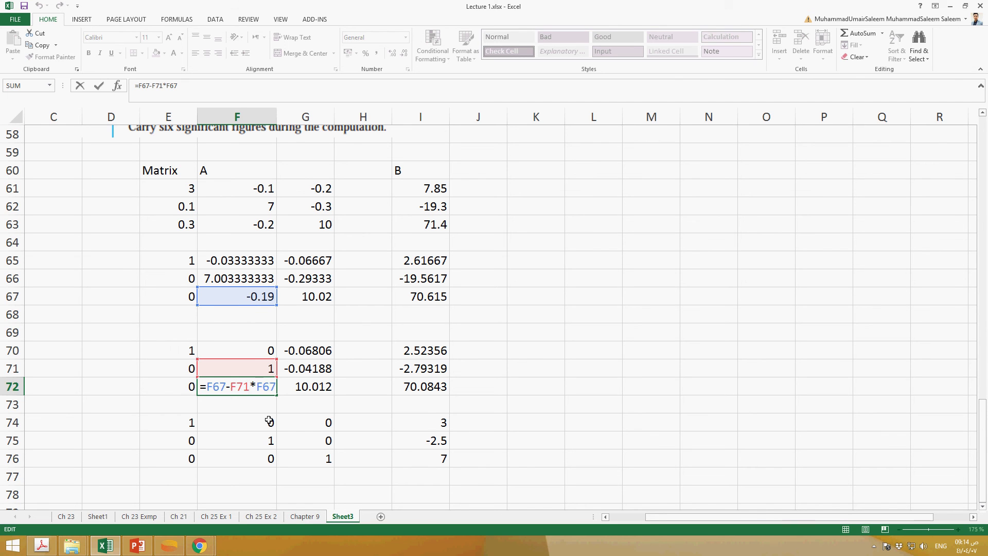
key(ctrl+Return)
double_click(231, 393)
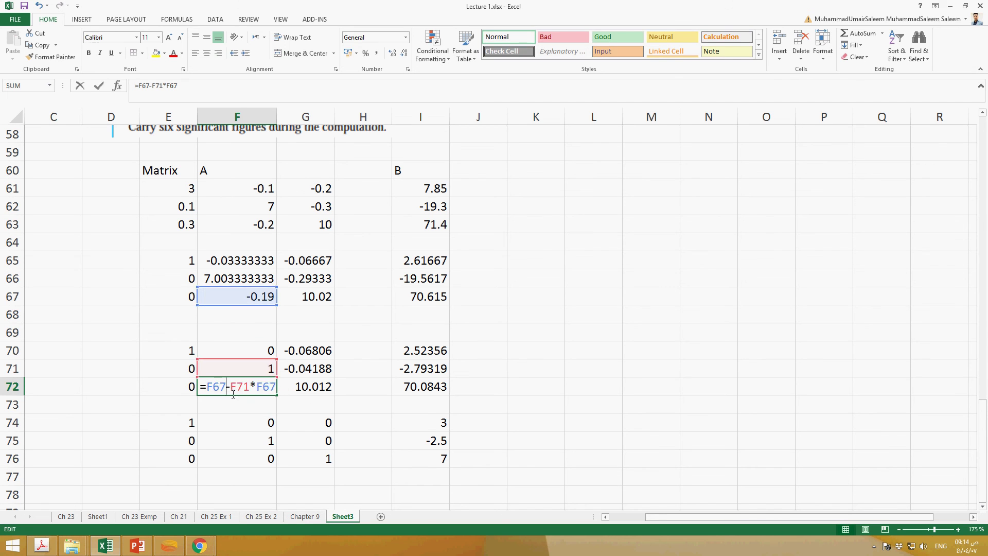
key(Escape)
click(331, 387)
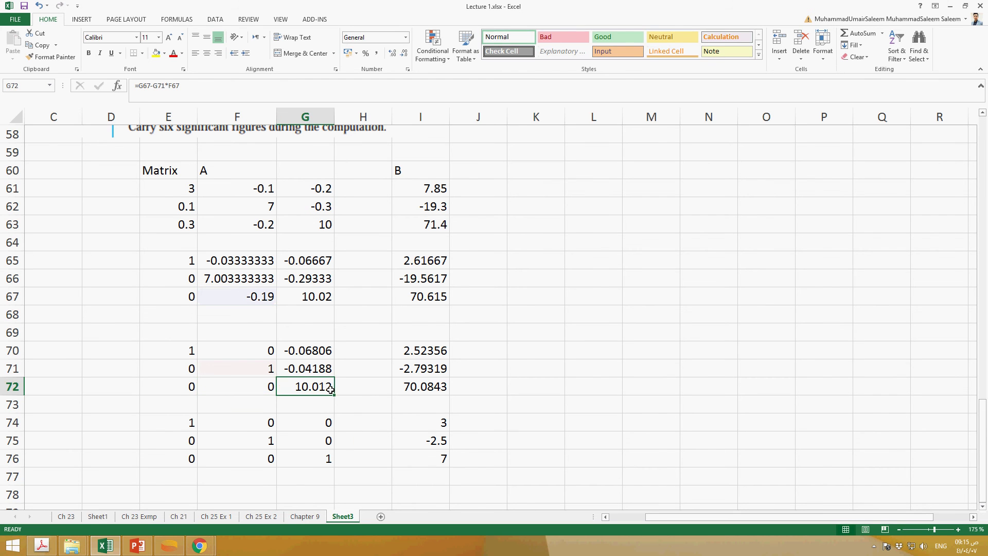
double_click(328, 392)
key(Escape)
double_click(438, 392)
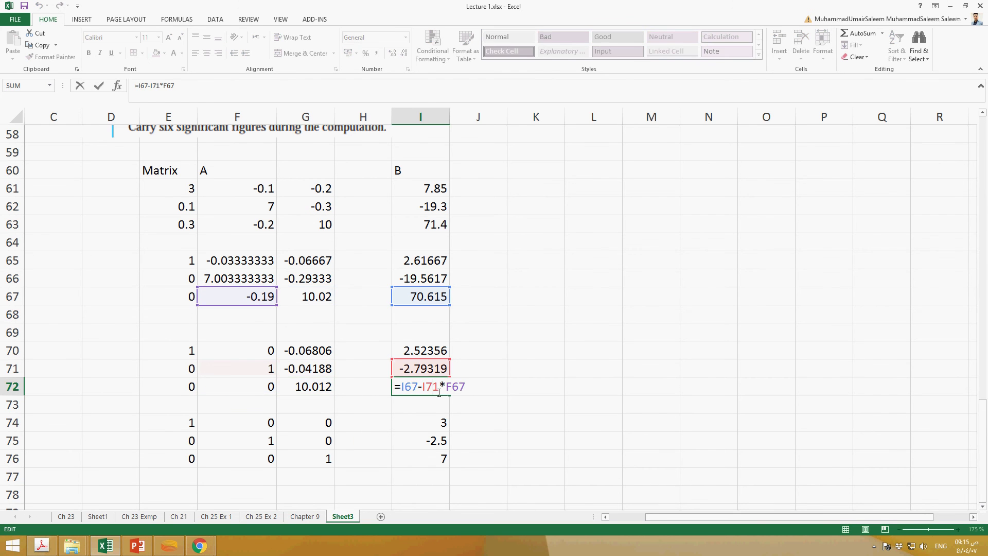
key(Escape)
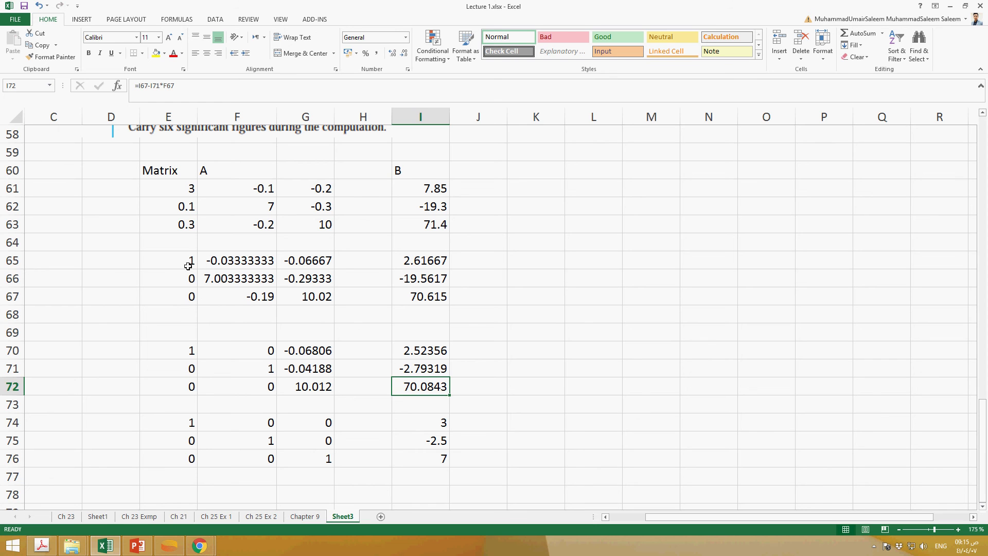
Step: Inspect the elimination formula in cell F70 and the cells F65 and F71 it draws on
click(211, 265)
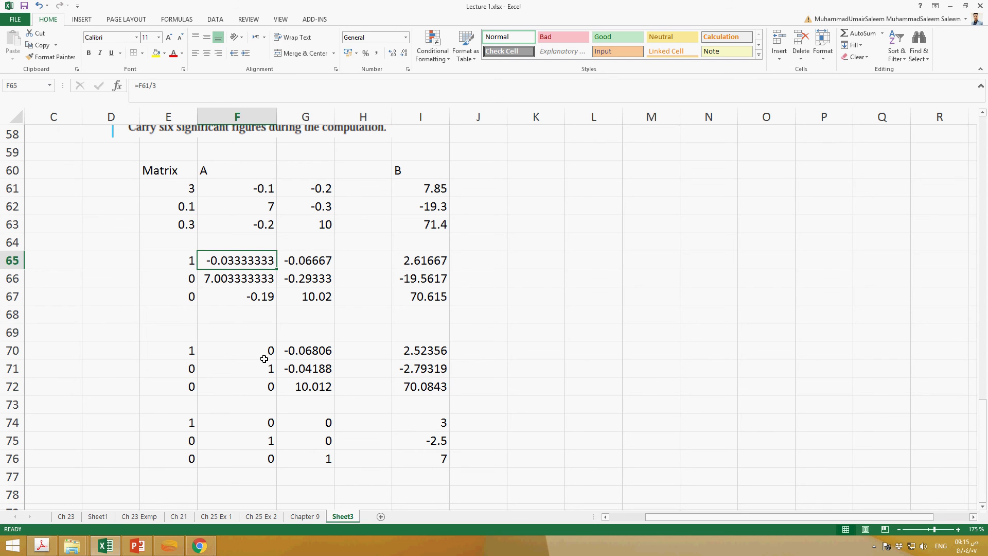
click(268, 376)
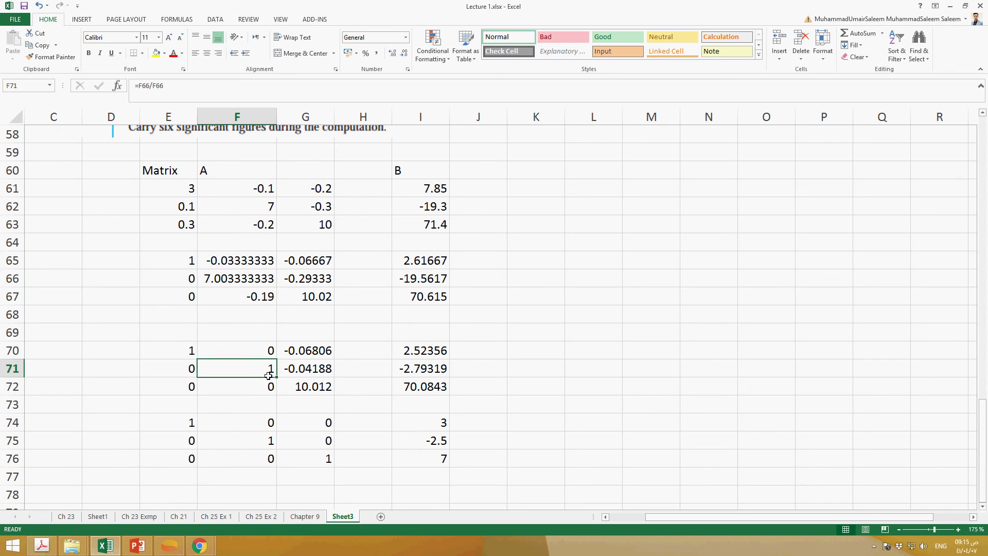
click(255, 352)
double_click(255, 351)
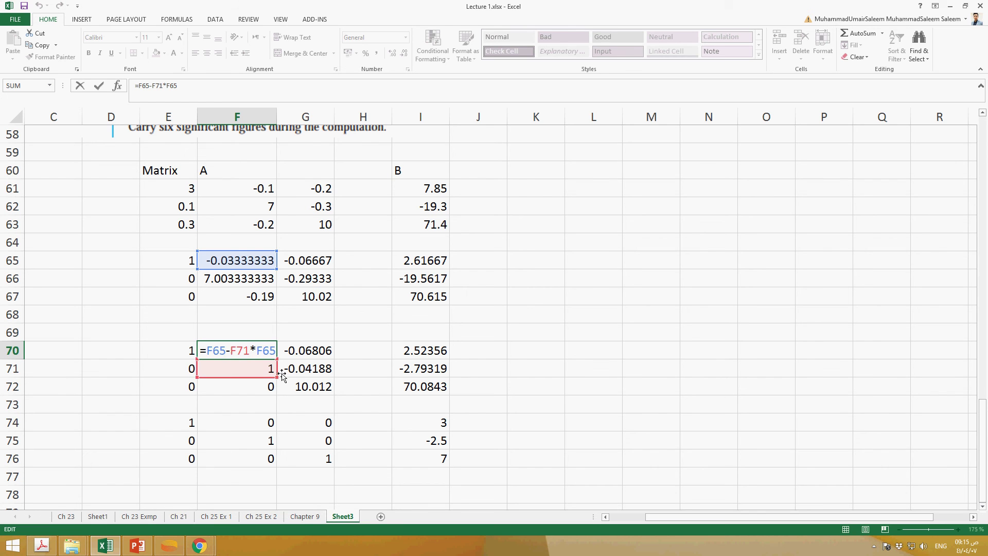
key(Escape)
double_click(272, 354)
key(Escape)
click(304, 353)
drag(303, 353, 443, 353)
Step: Review the remaining entries of row 70, including the formulas in cells G70 and I70
click(180, 353)
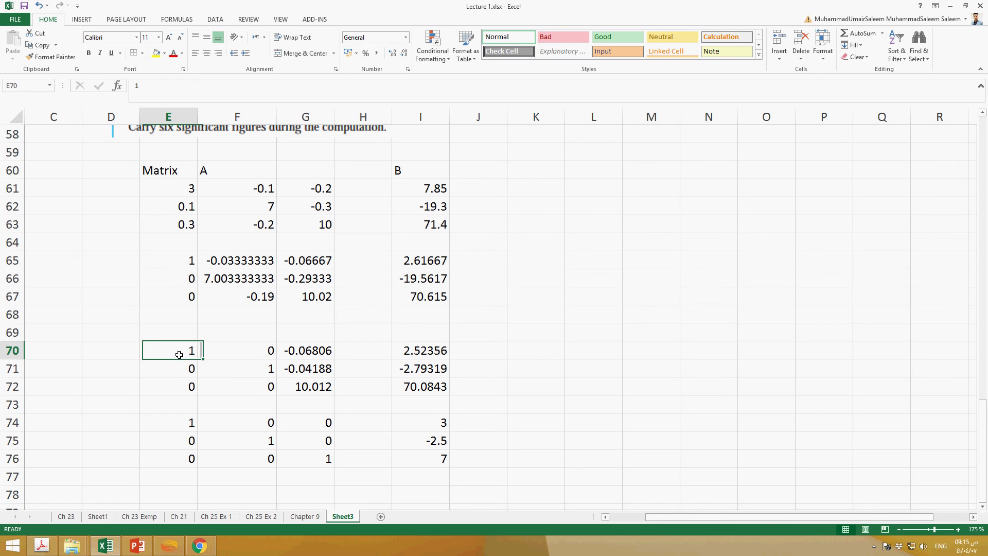
click(182, 374)
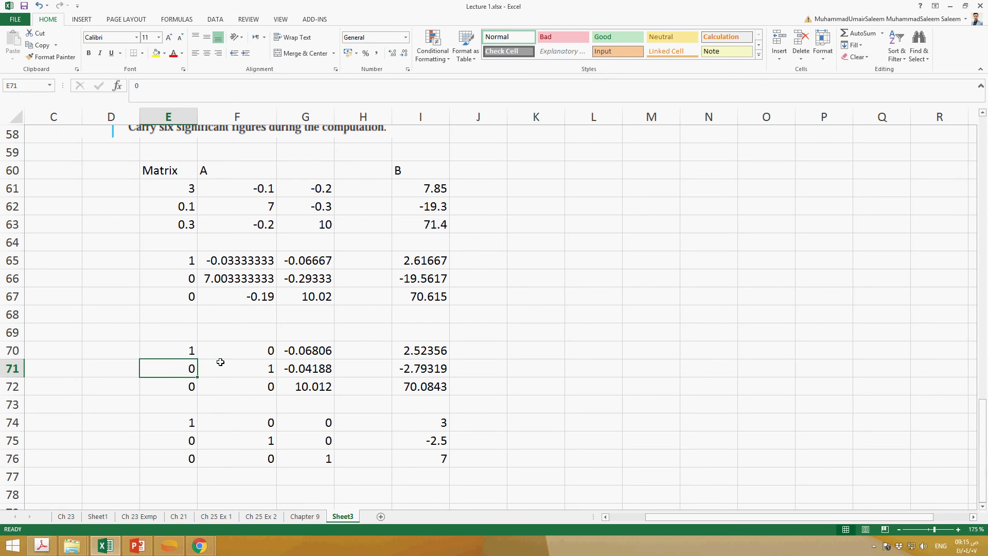
drag(221, 351, 435, 353)
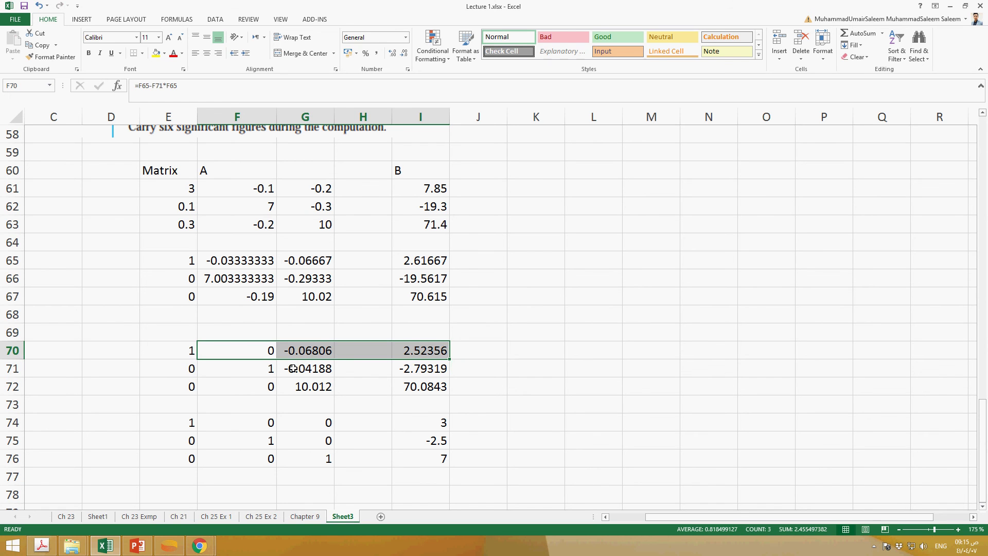
click(315, 384)
click(319, 352)
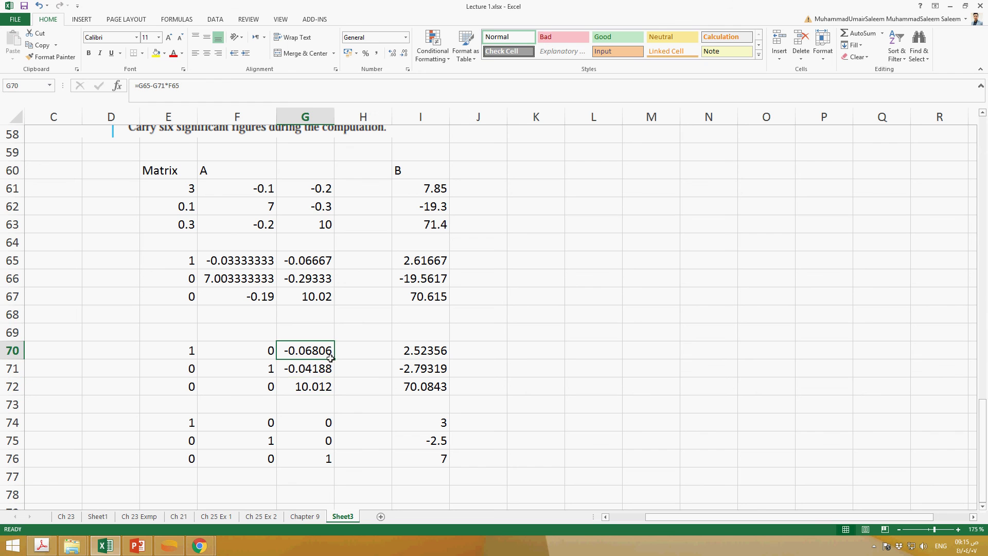
click(435, 354)
Step: Review how row 72 is divided by its third-column pivot in G72 to produce row 76
scroll(305, 411, down, 2)
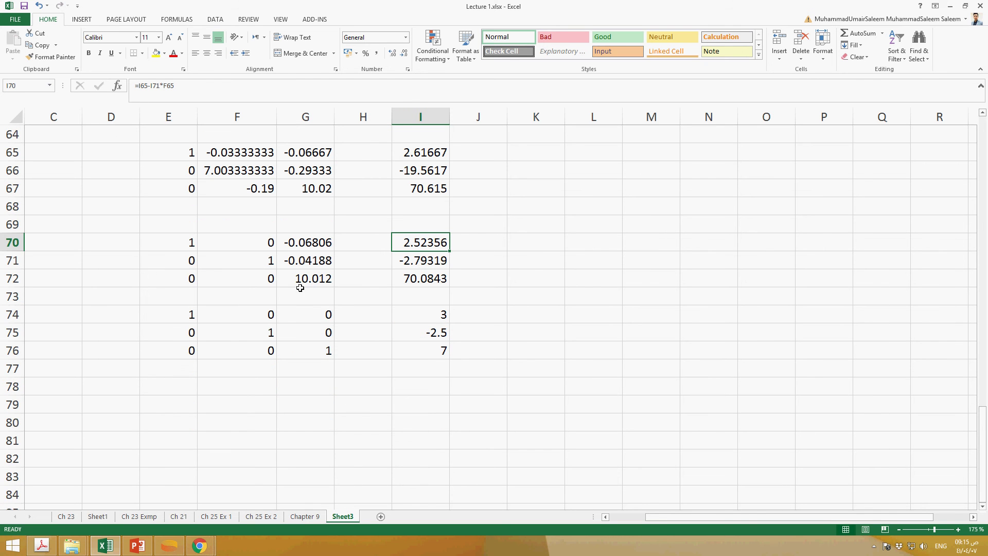
drag(301, 285, 445, 278)
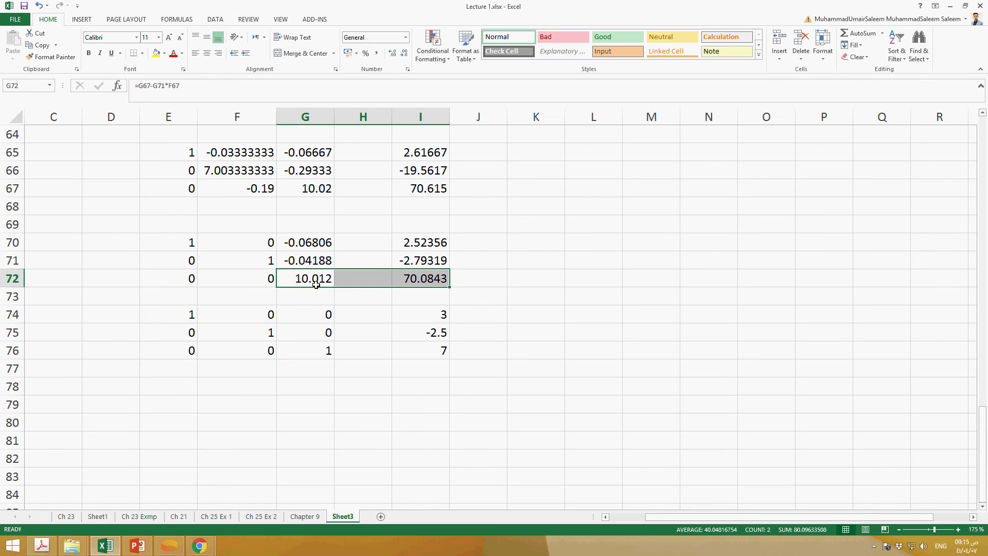
click(316, 302)
click(316, 282)
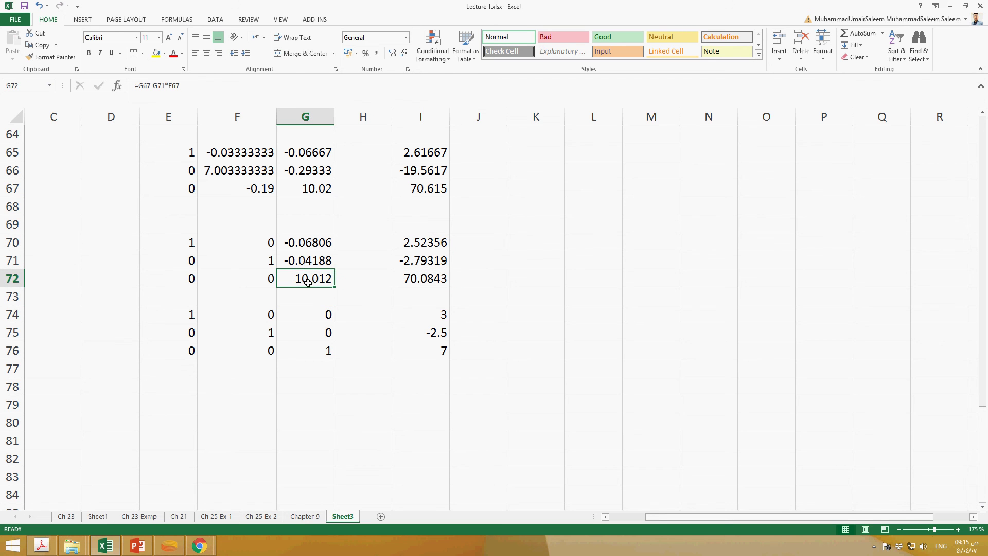
drag(187, 280, 452, 291)
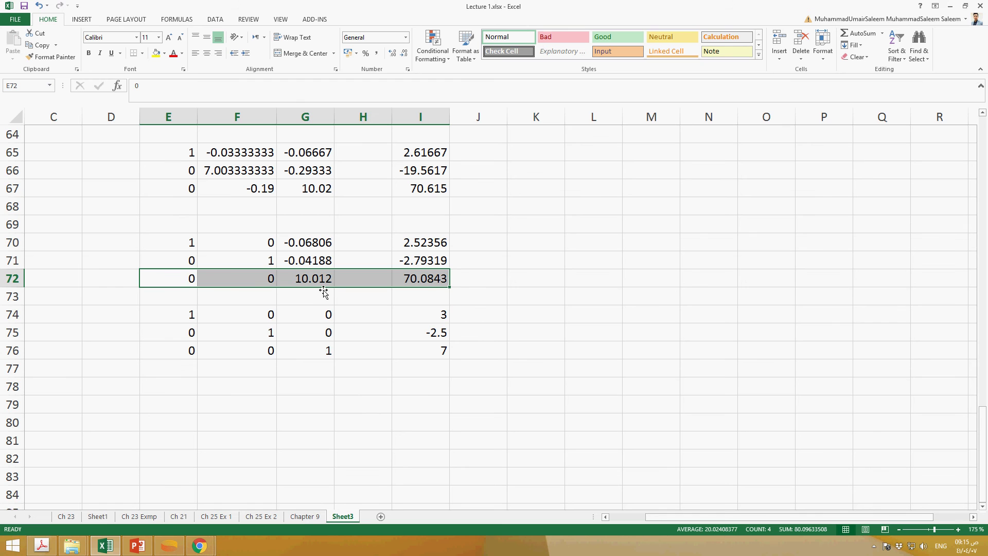
click(324, 356)
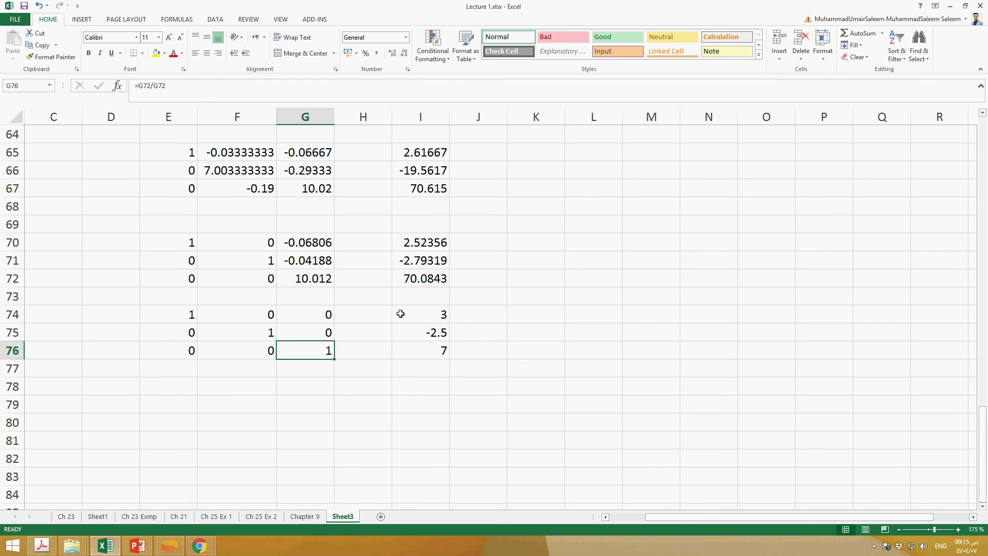
click(410, 283)
click(445, 350)
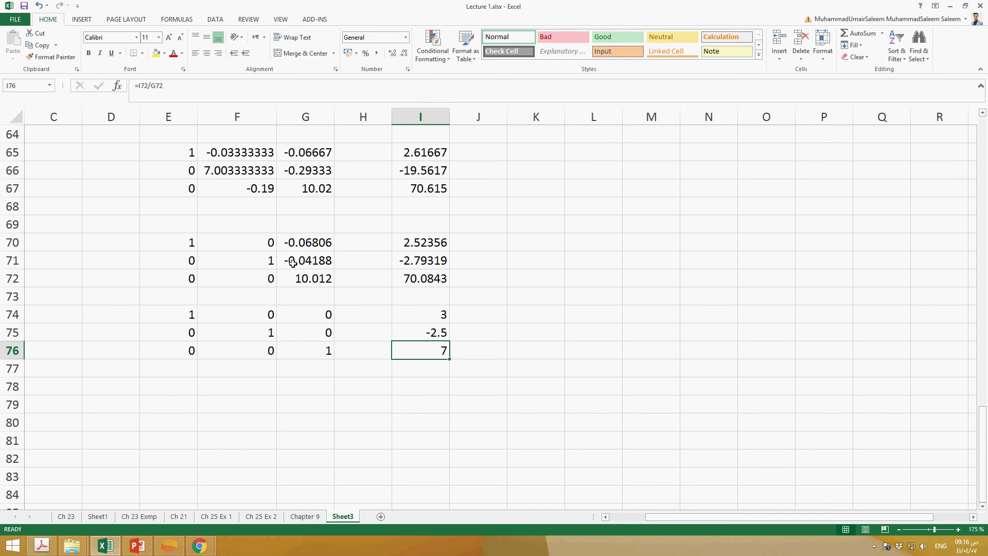
Step: Inspect the third-column elimination formulas in rows 75 and 74 and their right-hand side entries without changing them
click(312, 262)
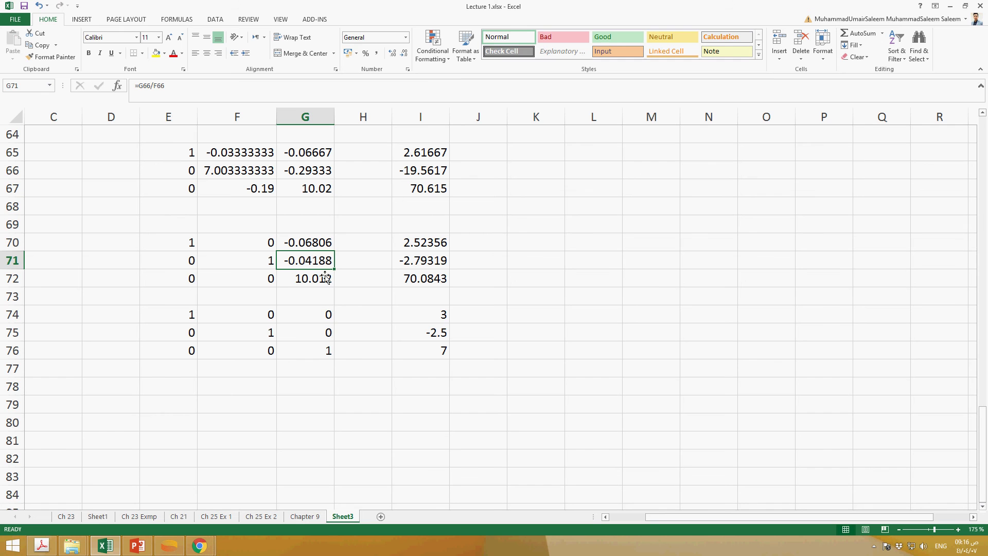
double_click(322, 336)
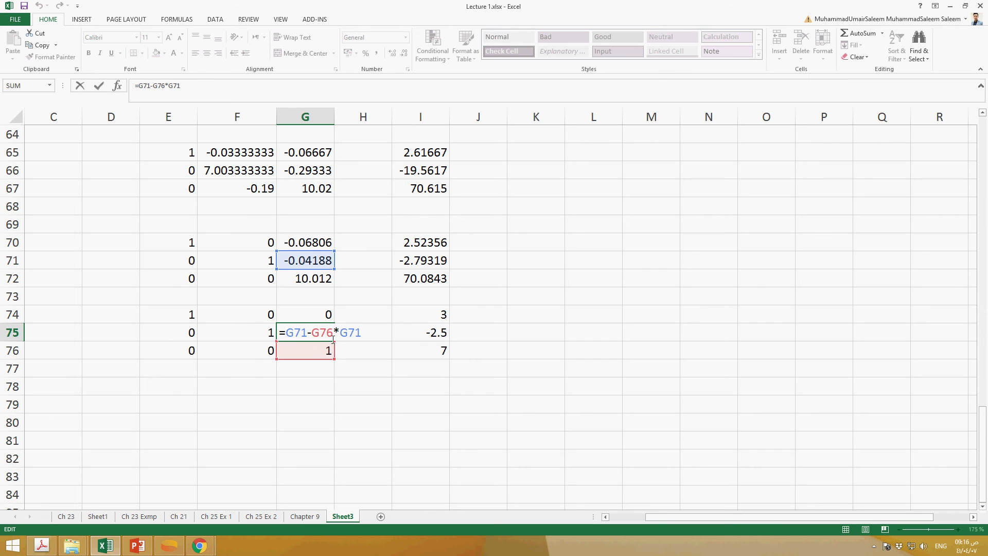
key(Escape)
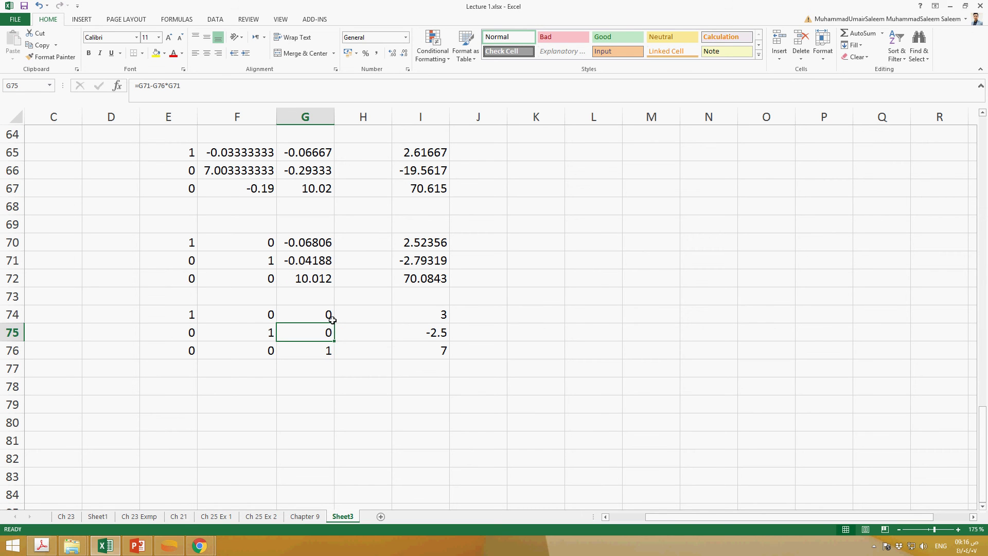
double_click(333, 318)
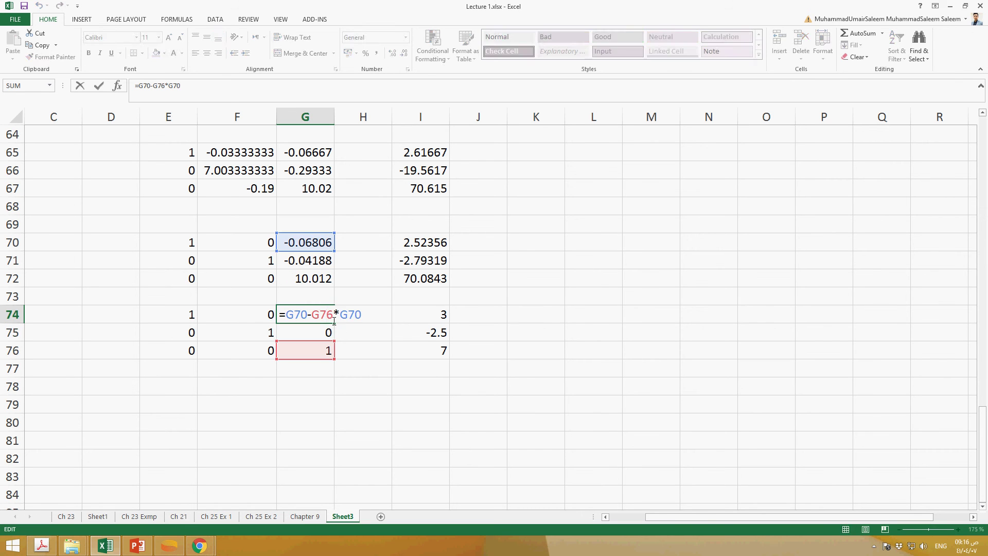
key(Escape)
click(444, 333)
double_click(445, 339)
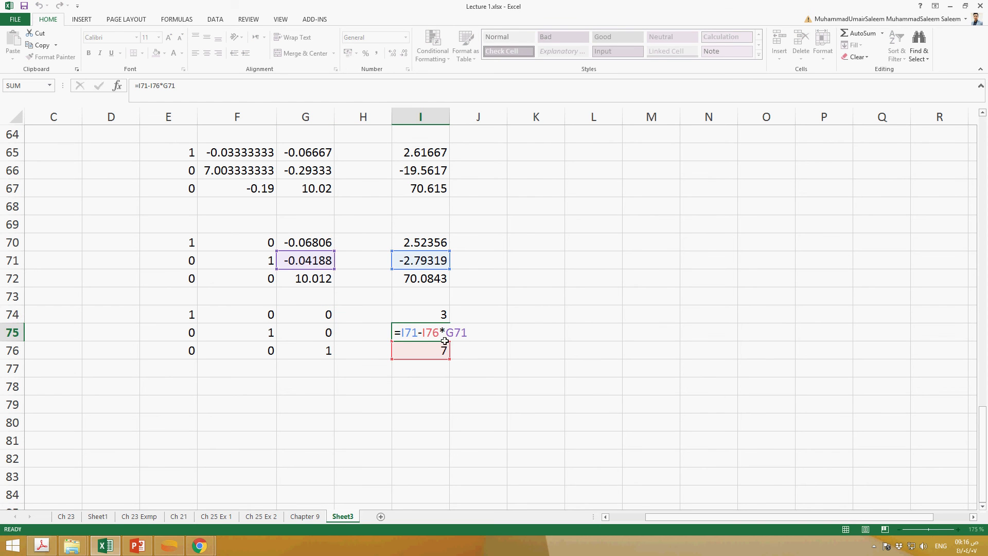
click(442, 316)
click(527, 325)
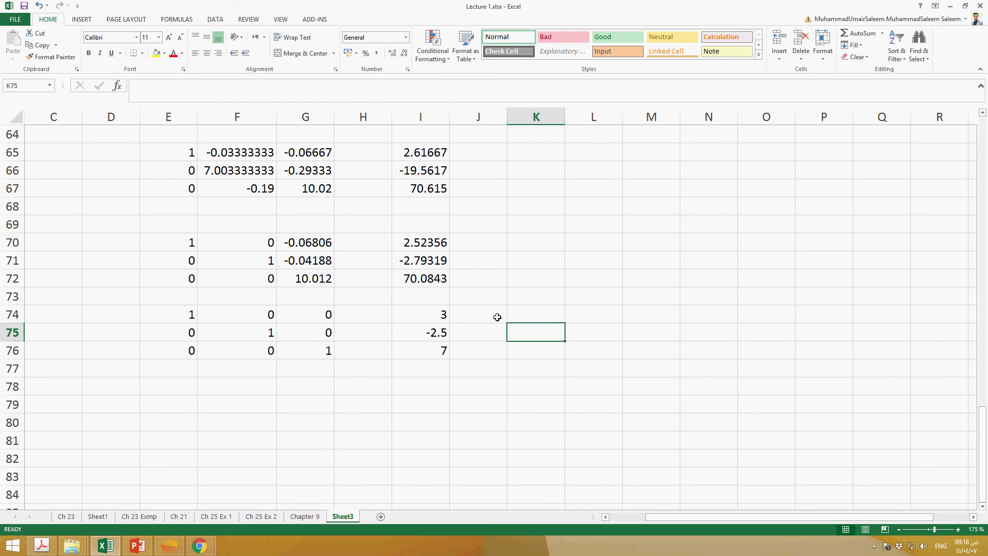
Step: Compare the original system in rows 61 to 63 with the final reduced block in E74:I76
scroll(204, 334, up, 3)
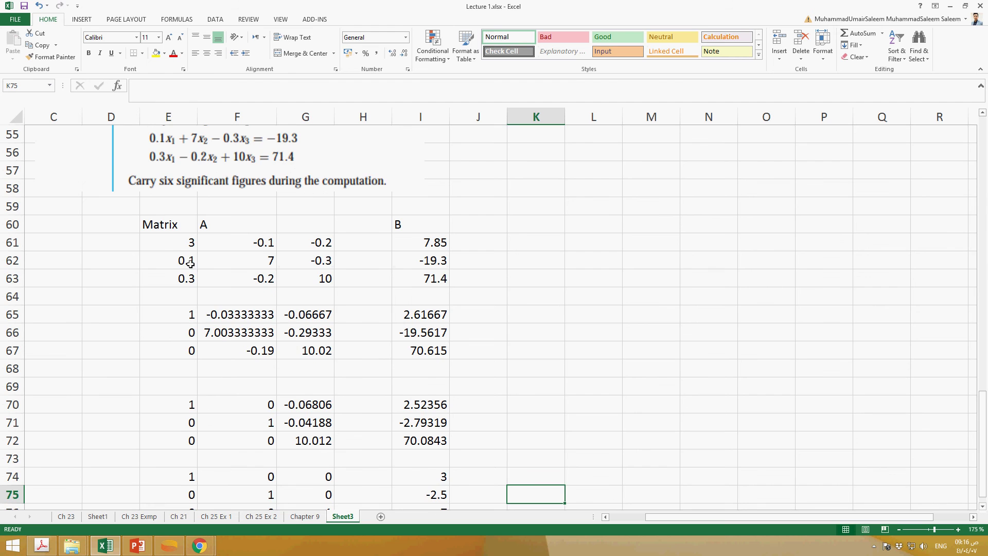
scroll(191, 264, down, 3)
drag(190, 316, 423, 351)
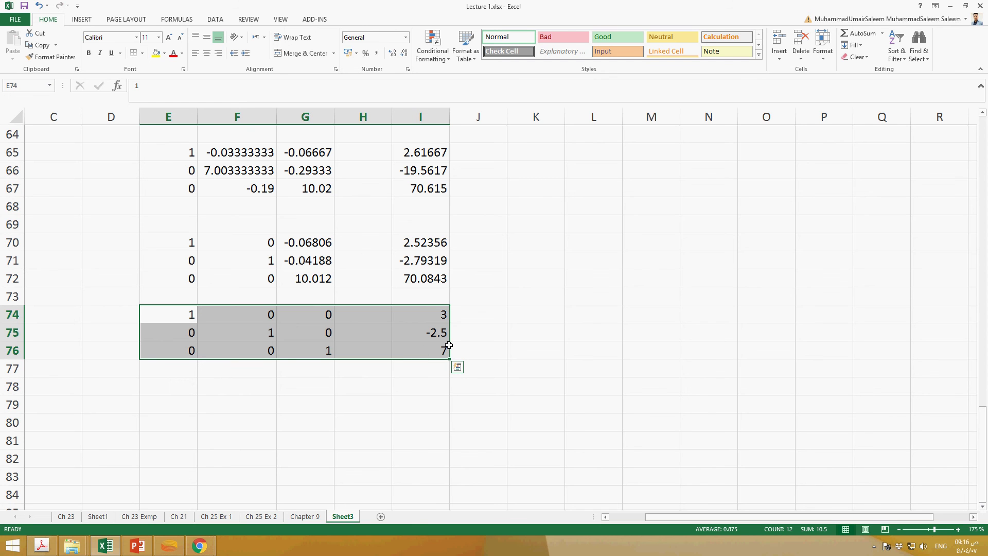
scroll(363, 407, down, 2)
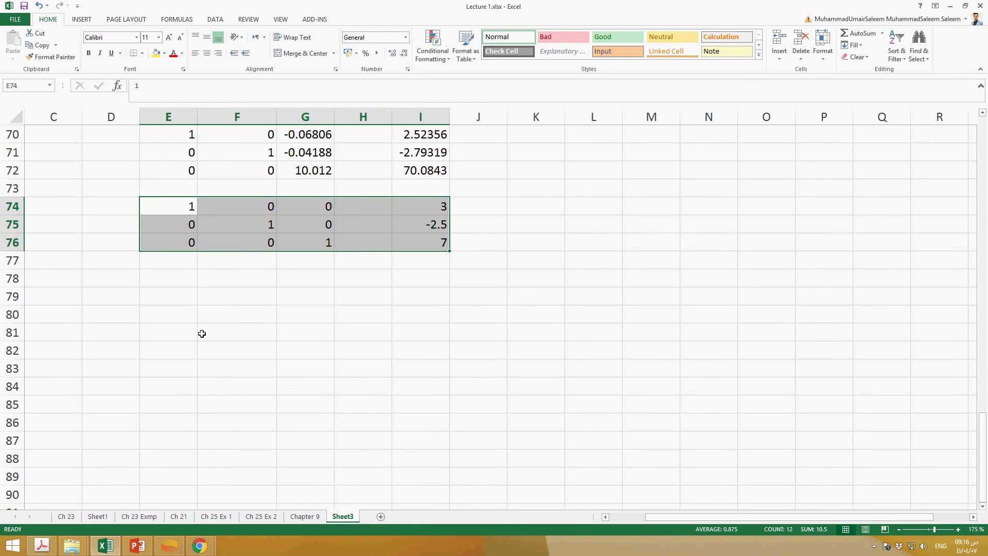
Step: Copy the identity matrix in E74:G76 into the empty block starting at cell E79
click(236, 301)
drag(178, 208, 308, 249)
key(ctrl+c)
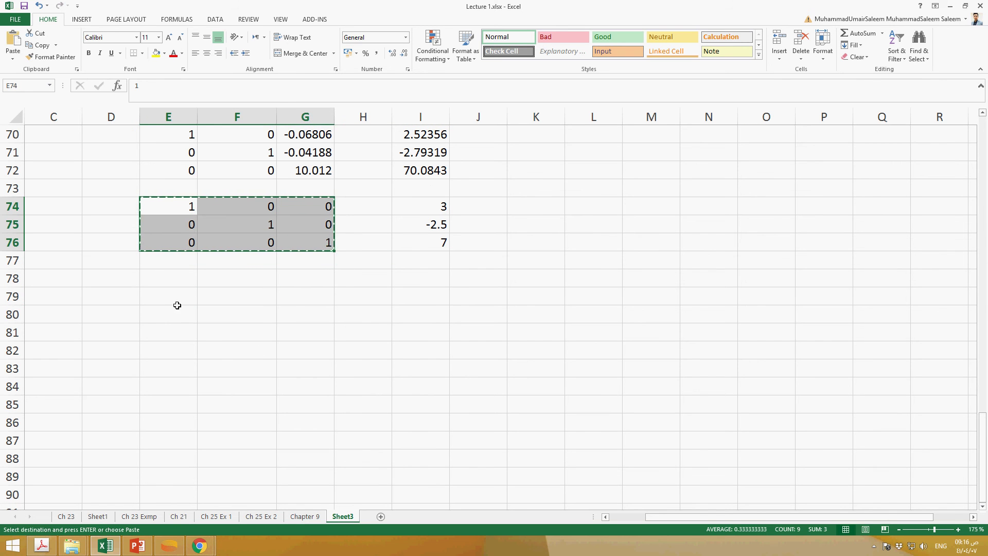
drag(177, 305, 339, 388)
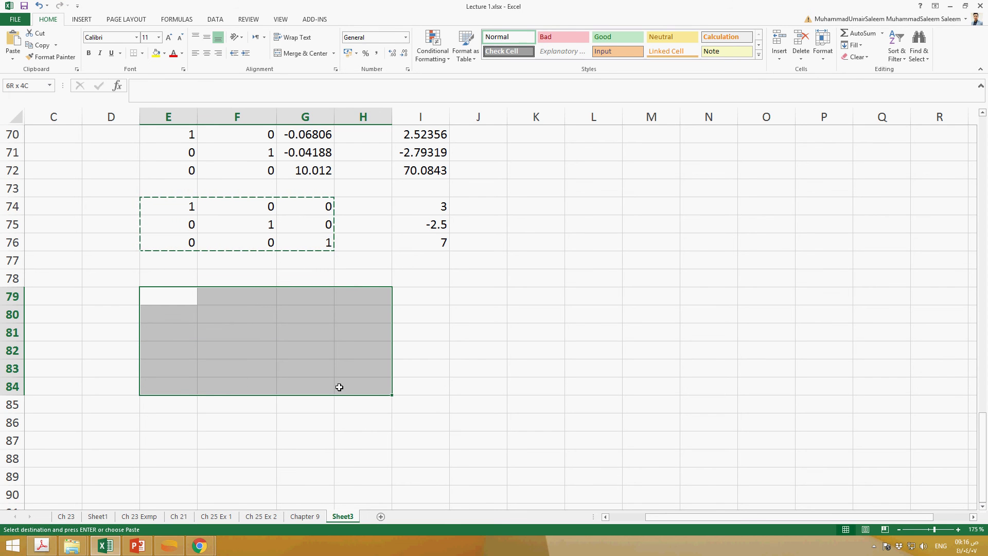
drag(339, 387, 340, 377)
key(ctrl+v)
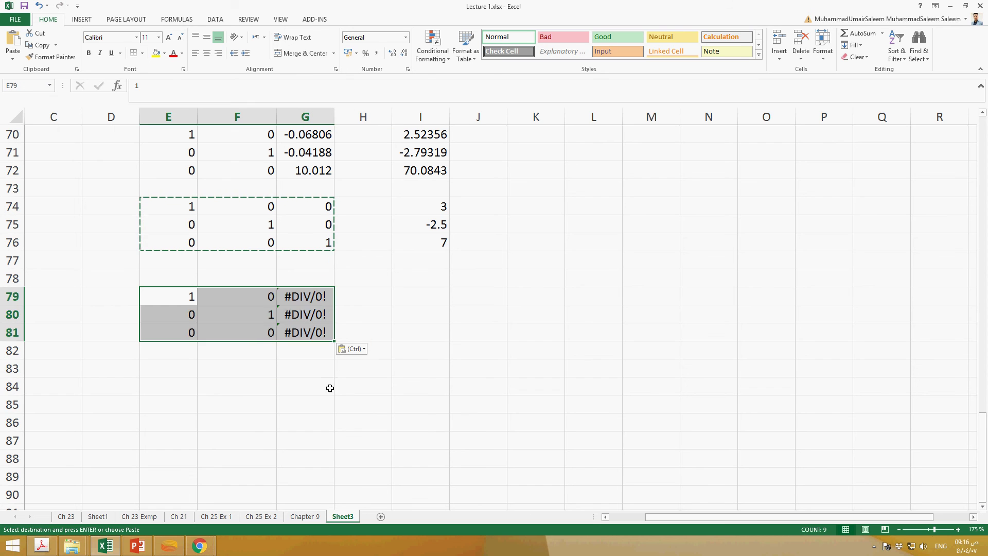
click(330, 389)
Step: Replace the broken third-column formulas in G79, G80 and G81 with the constants 0, 0 and 1
click(318, 299)
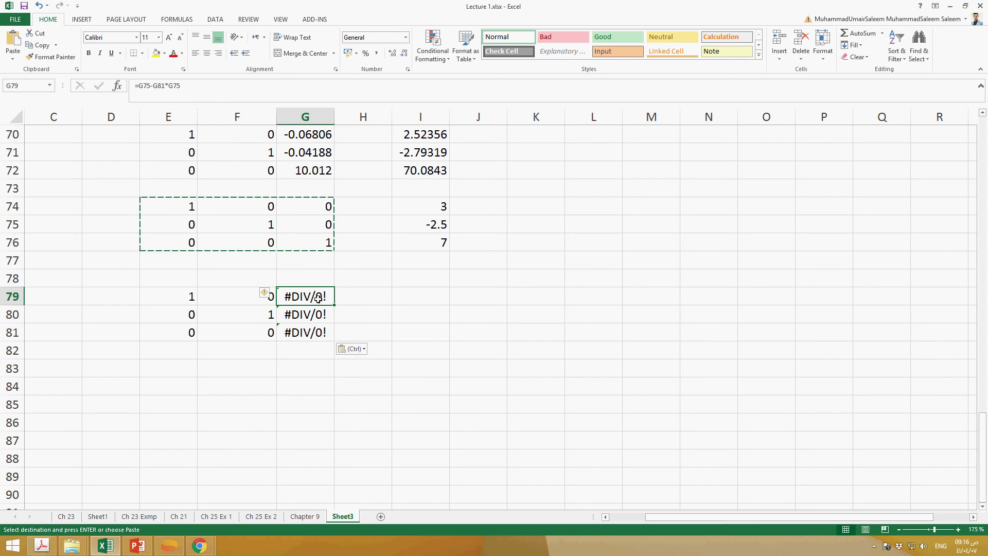
key(Escape)
text(1)
key(Return)
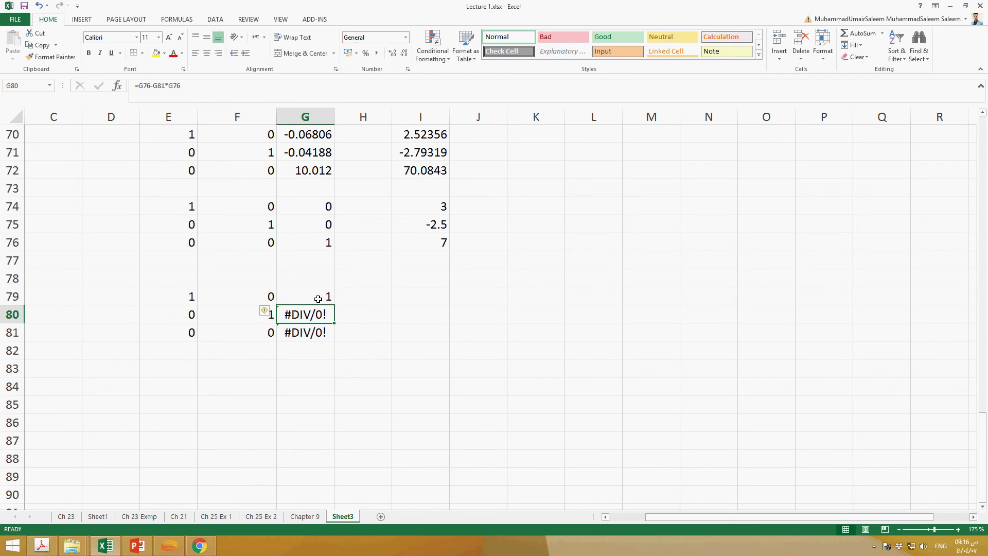
click(318, 298)
text(0)
key(Return)
text(0)
key(Return)
text(0)
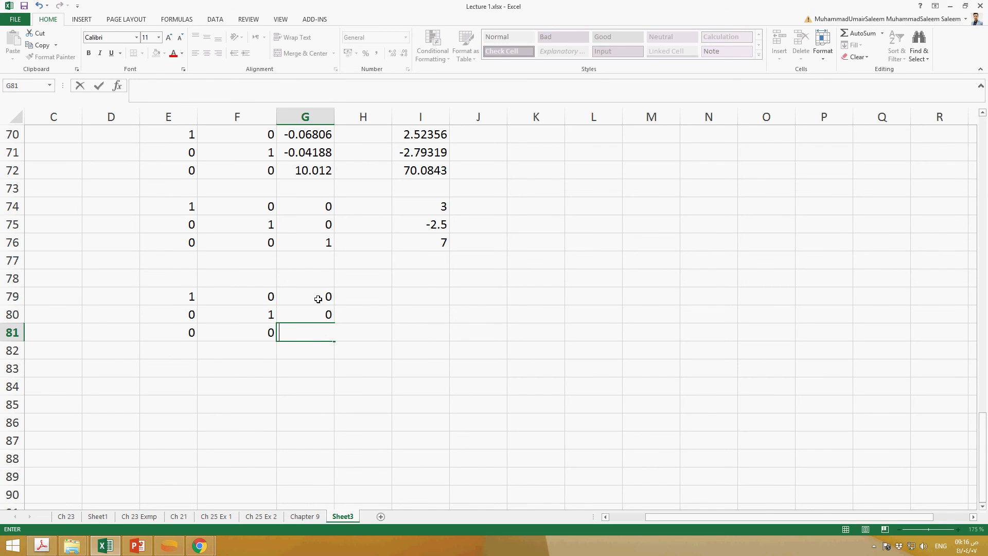
text(1)
key(Return)
Step: Extend the first column of the matrix by entering 0 in cells E82 and E83
key(Left)
key(Left)
text(0)
key(Return)
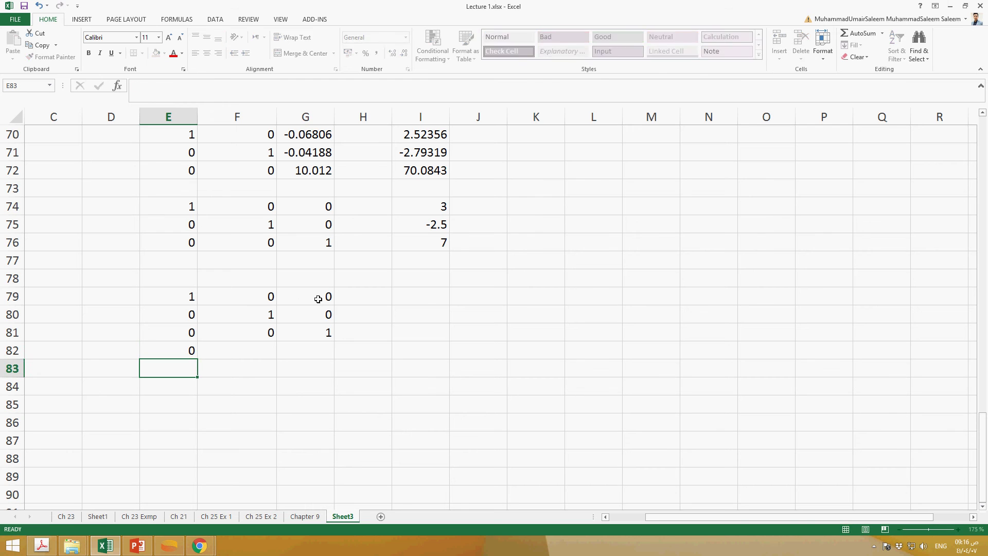
text(0)
key(Right)
Step: Copy the zero from E82 into the second and third columns, filling F82:G83
key(Up)
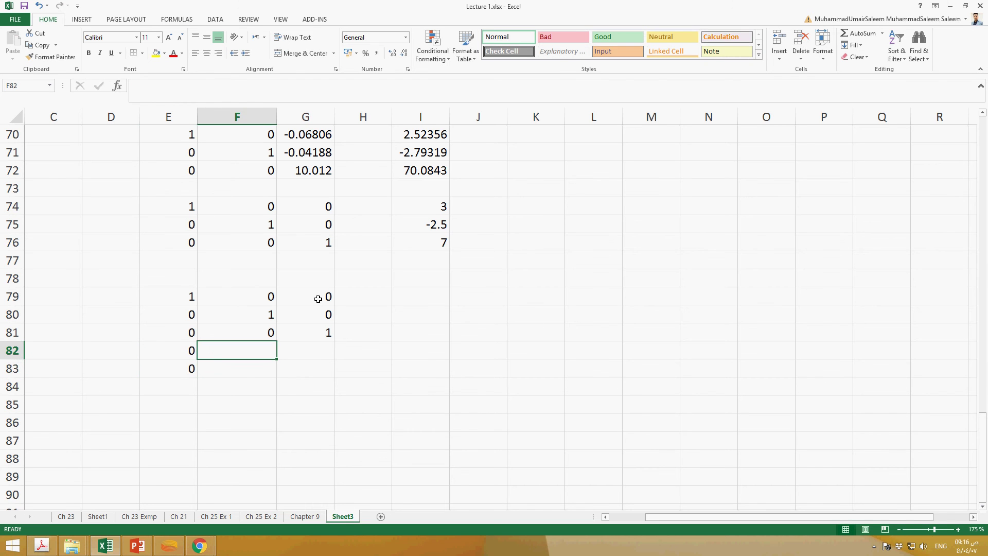
key(Left)
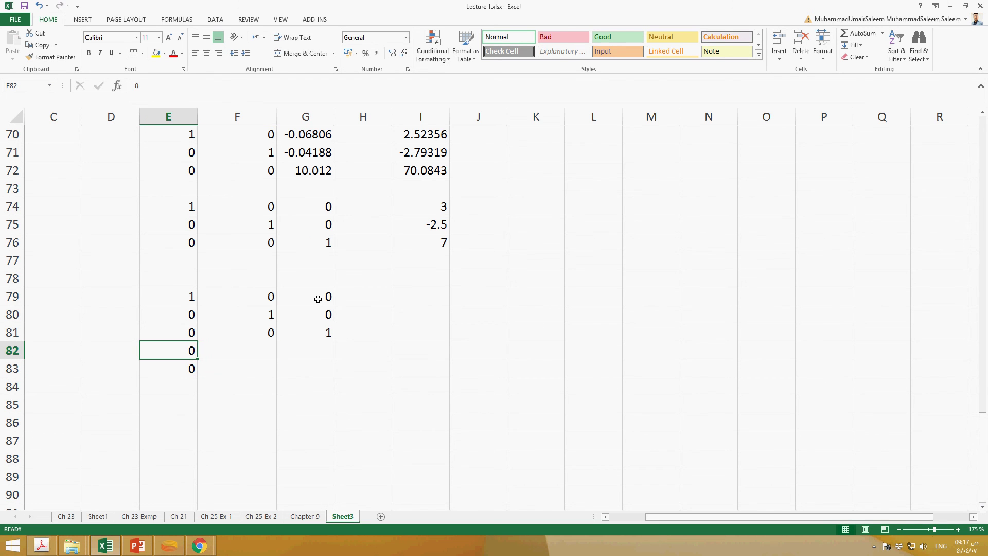
key(ctrl+c)
key(Right)
key(shift+Down)
key(ctrl+v)
key(Right)
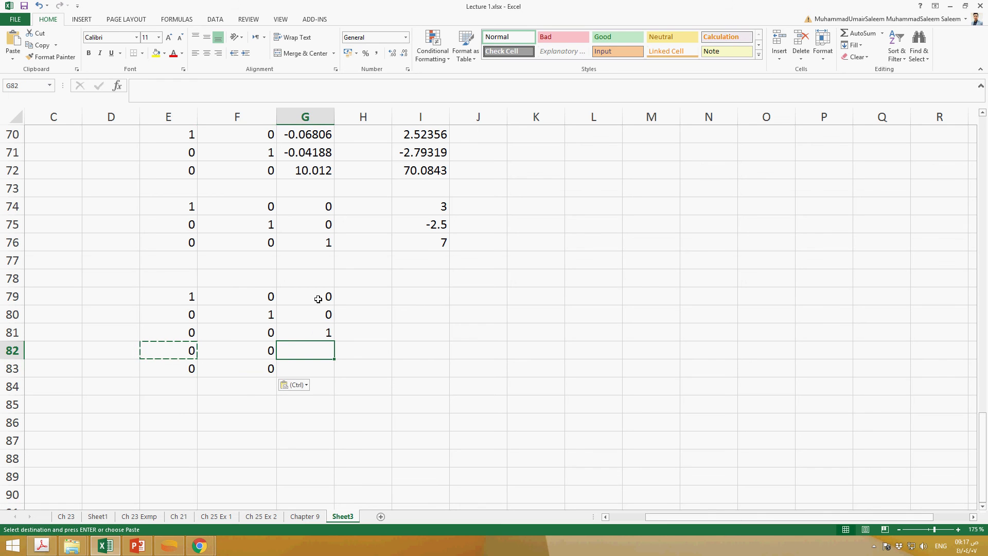
key(shift+Down)
key(ctrl+v)
key(Right)
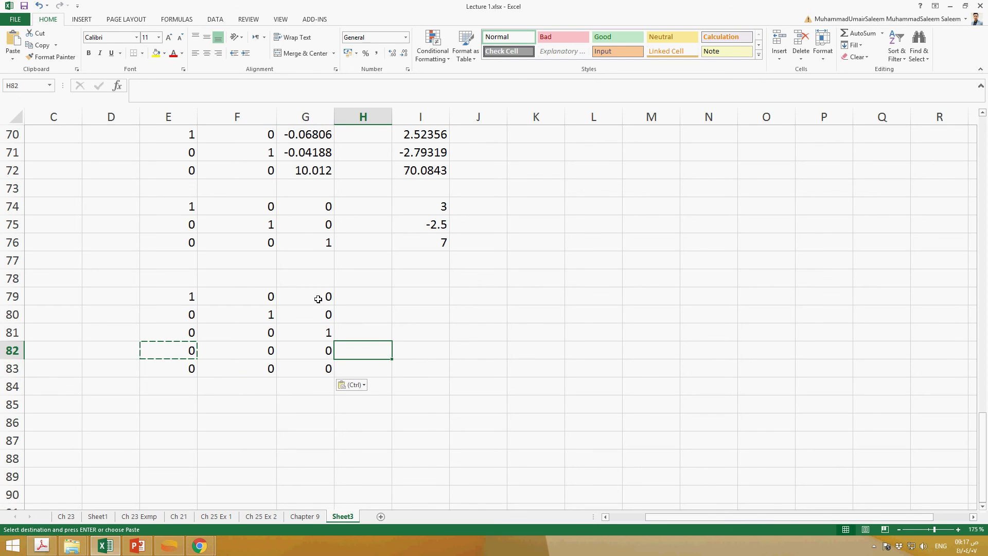
Step: Paste the copied zero into H83 and enter the diagonal ones in I83 and H82
key(Down)
key(ctrl+v)
key(Right)
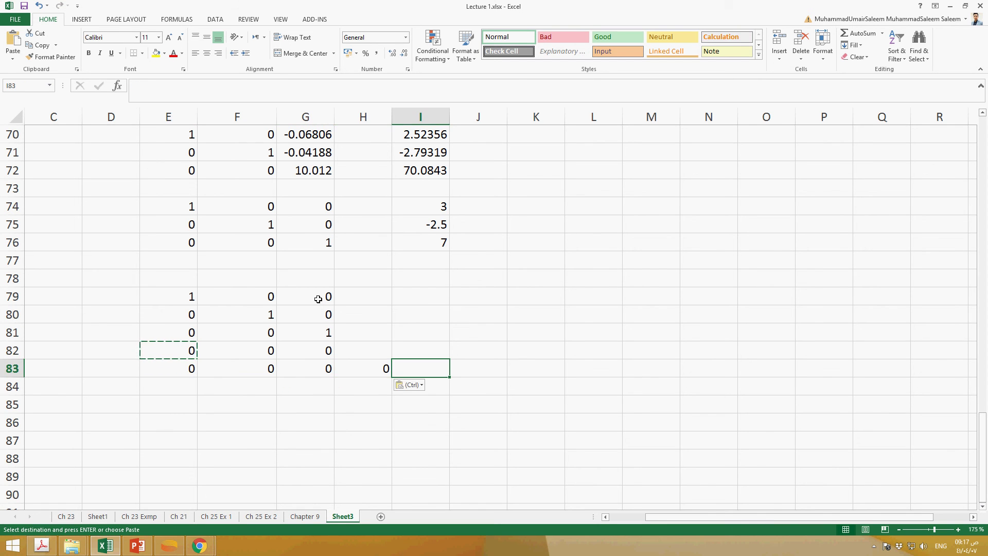
text(1)
key(Up)
key(Left)
text(1)
key(Up)
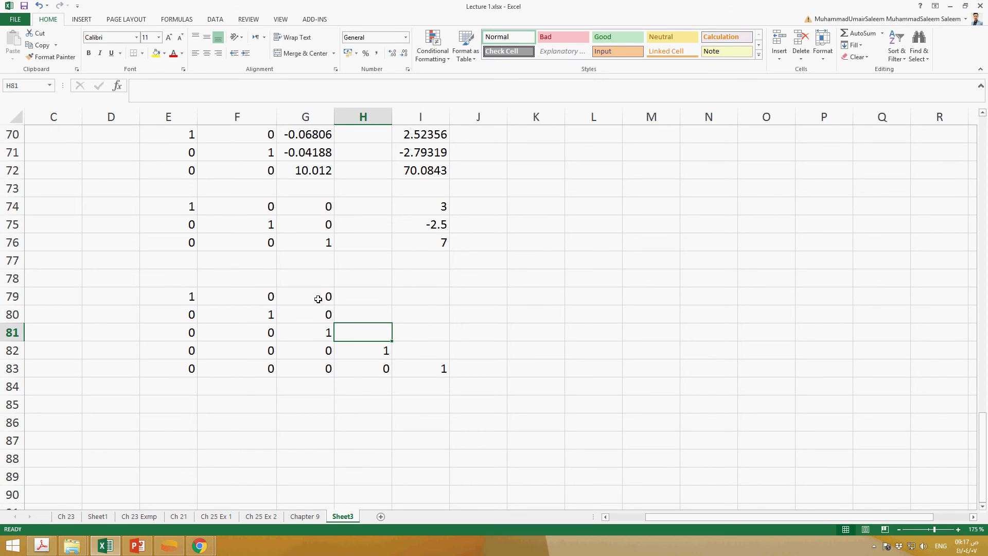
Step: Fill the fourth column above its diagonal entry with 0 in cells H81, H80 and H79
text(0)
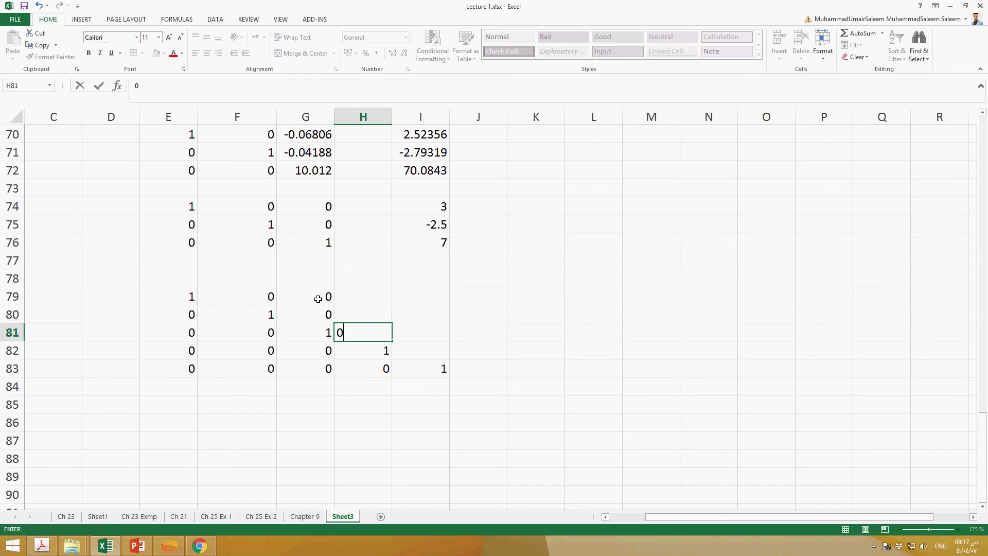
key(Up)
text(0)
key(ctrl+Return)
key(Up)
text(0)
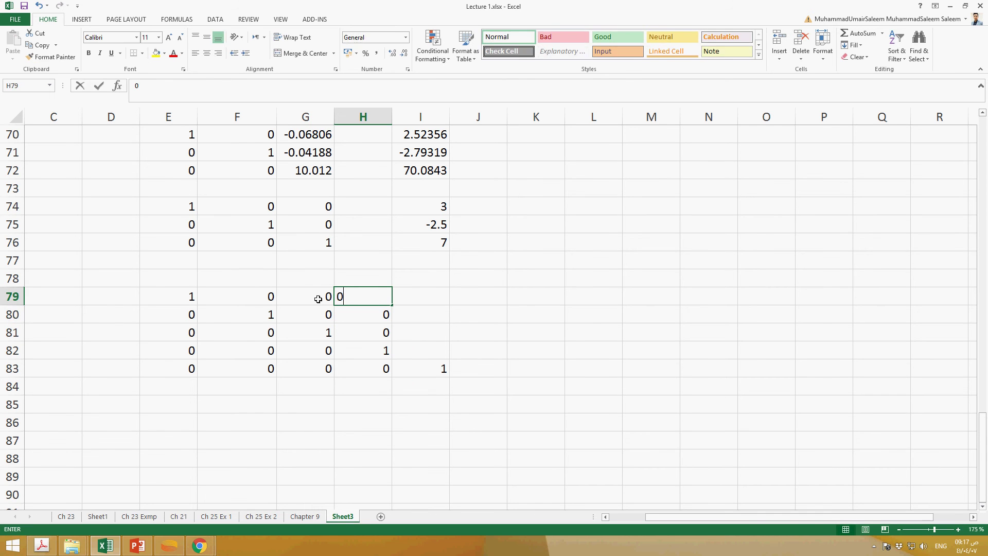
key(ctrl+Return)
Step: Copy the zero from H79 down the fifth column into I79:I82 to complete the 5×5 identity matrix
key(ctrl+c)
key(Right)
key(shift+Down)
key(shift+Down)
key(shift+Down)
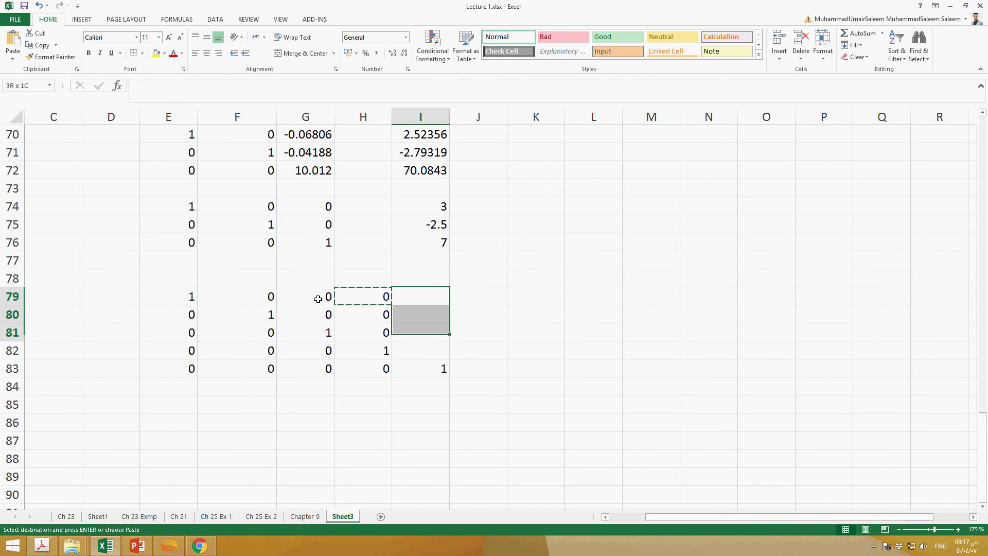
key(ctrl+v)
key(Escape)
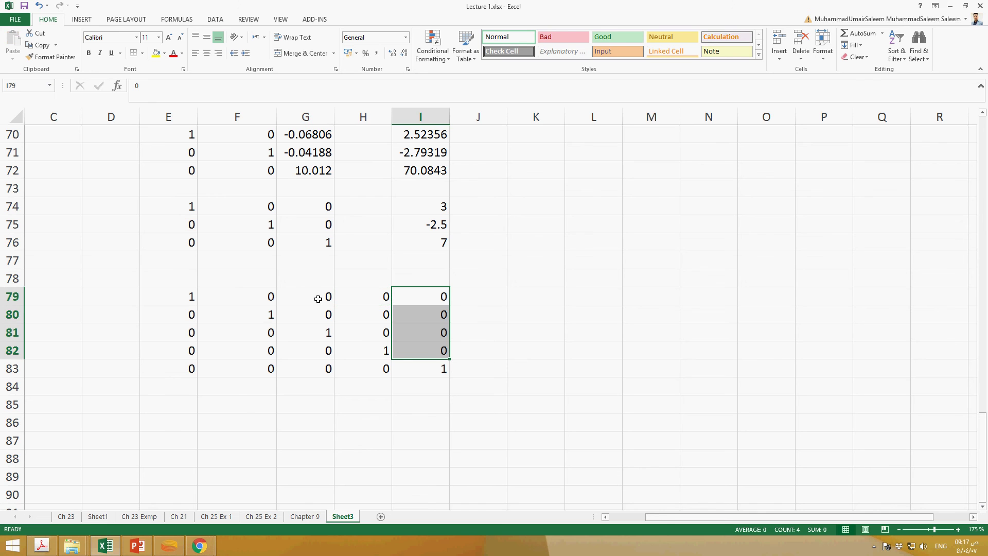